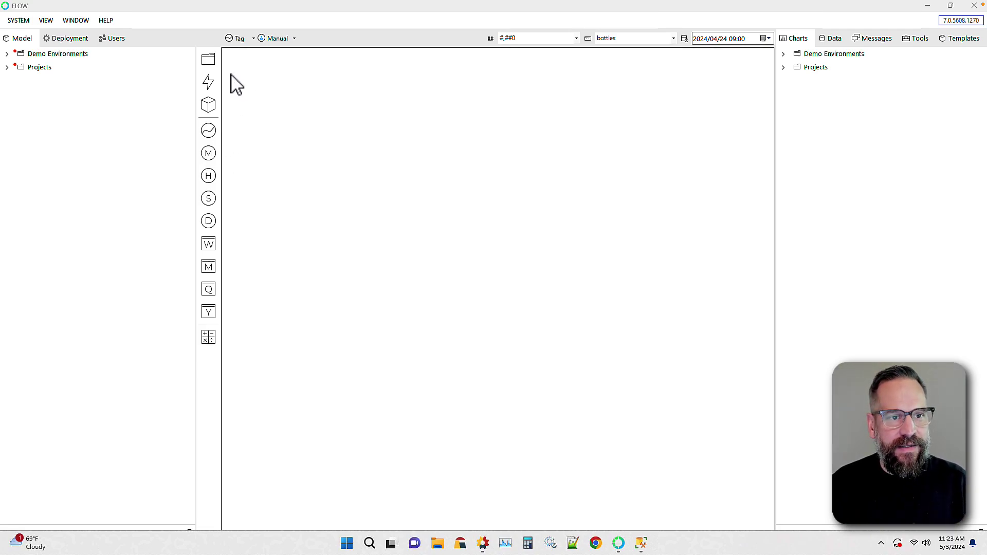
Create a Data Validation Example model folder containing a Good Production Site A metric
click(83, 83)
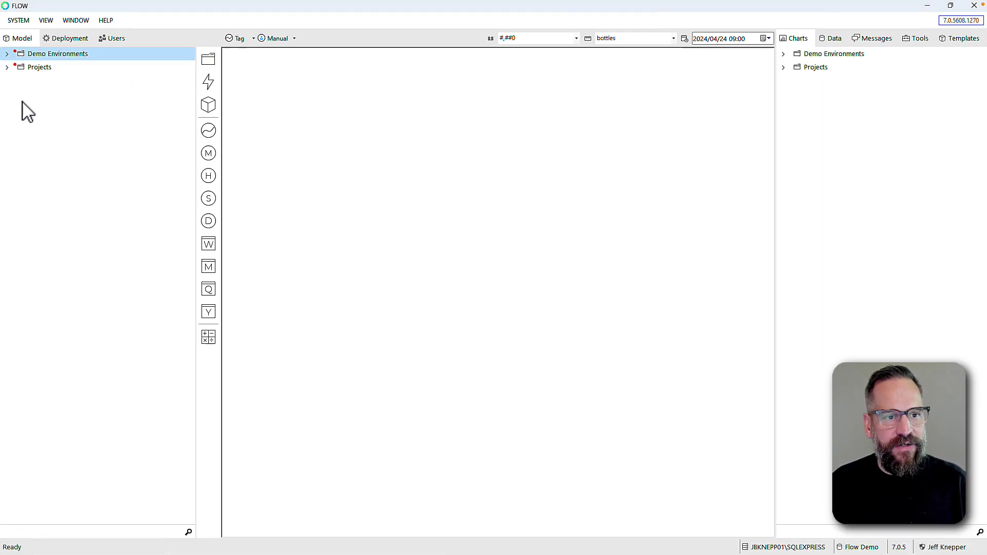
drag(208, 60, 24, 95)
text(Data)
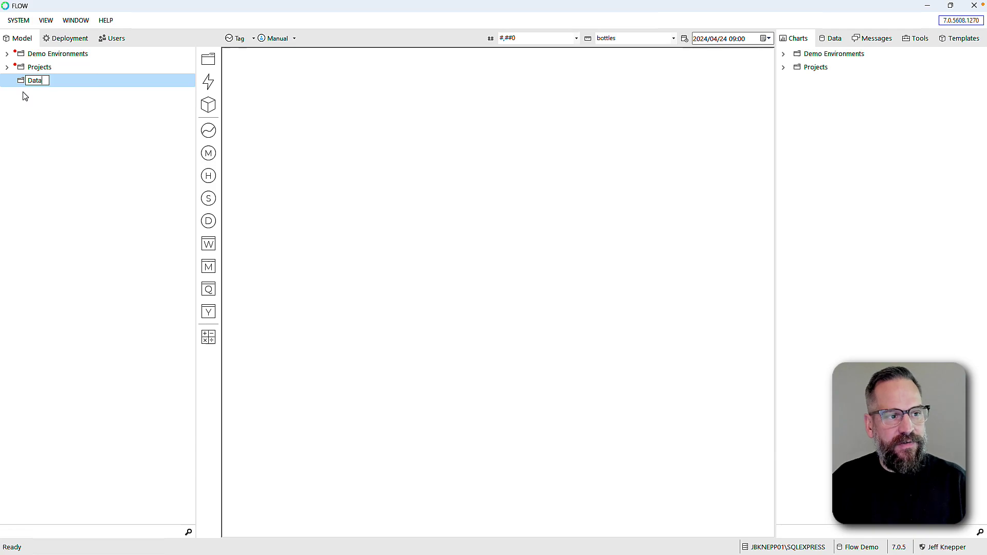
text( Validation)
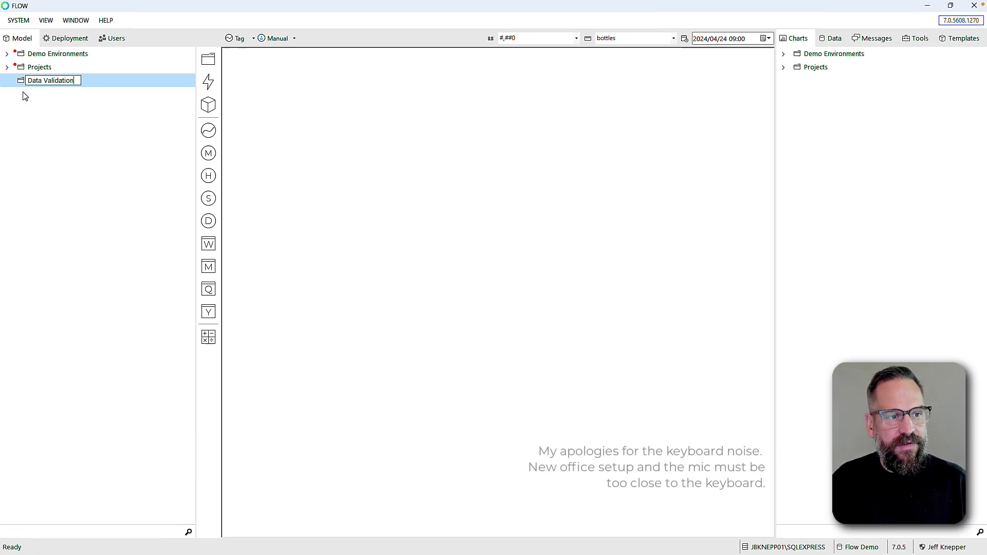
text( Example)
key(Return)
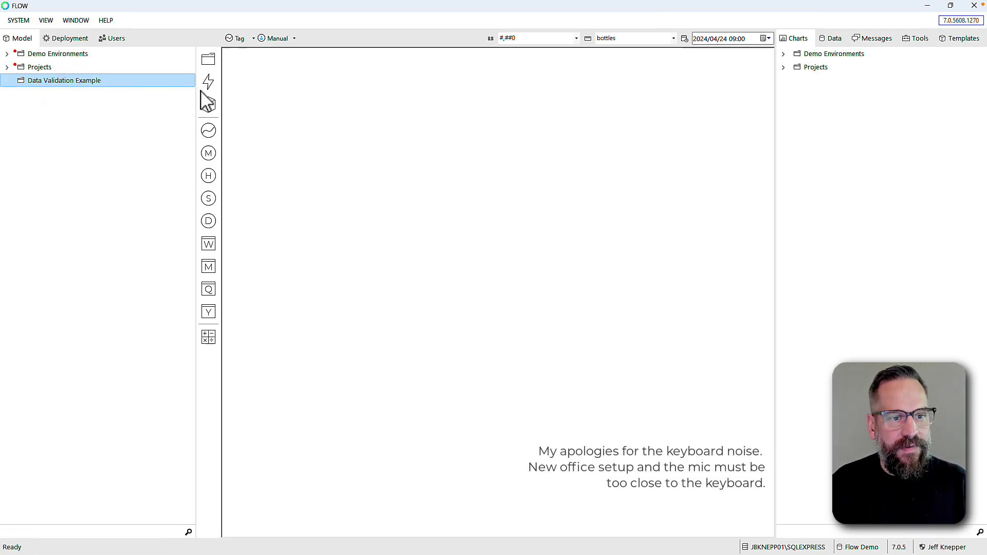
drag(208, 105, 54, 86)
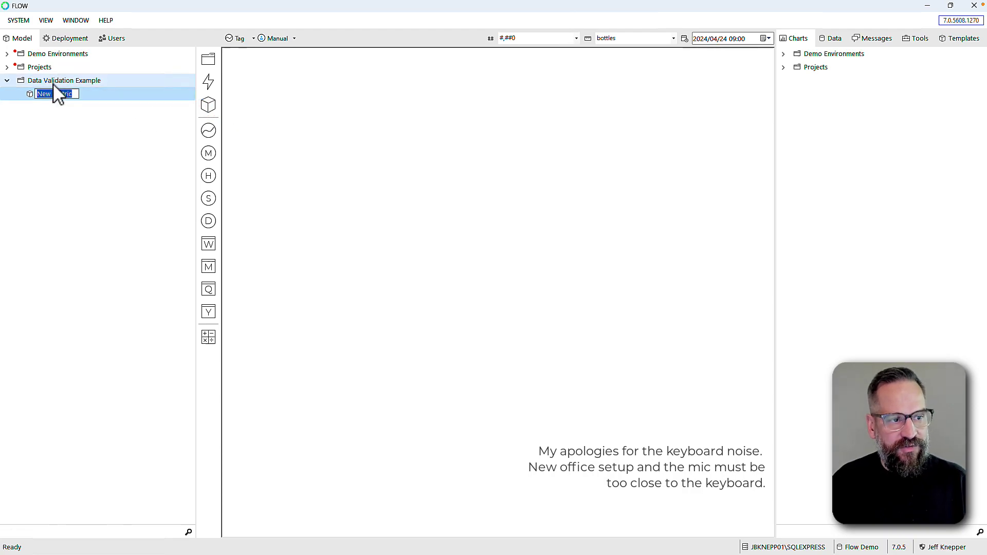
text(Th)
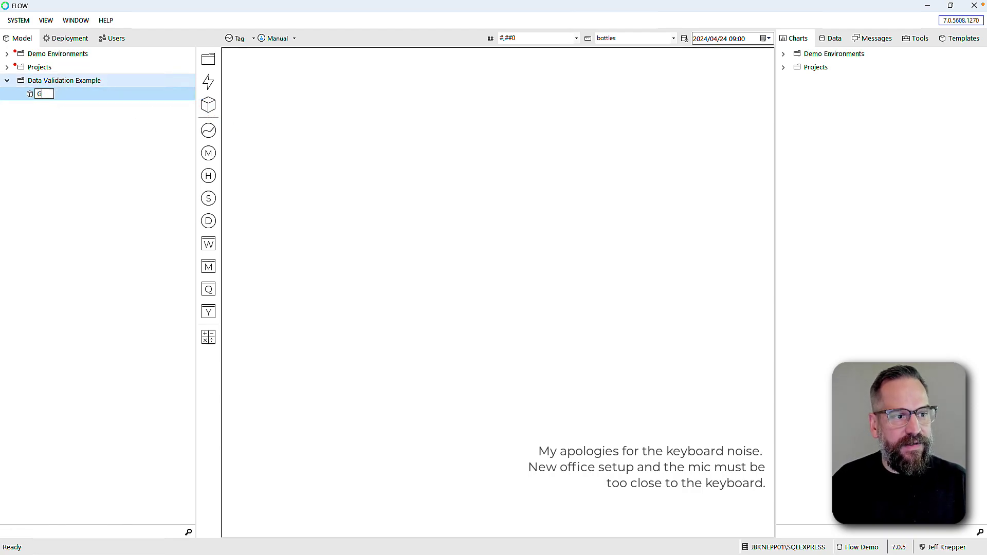
text(ood Production)
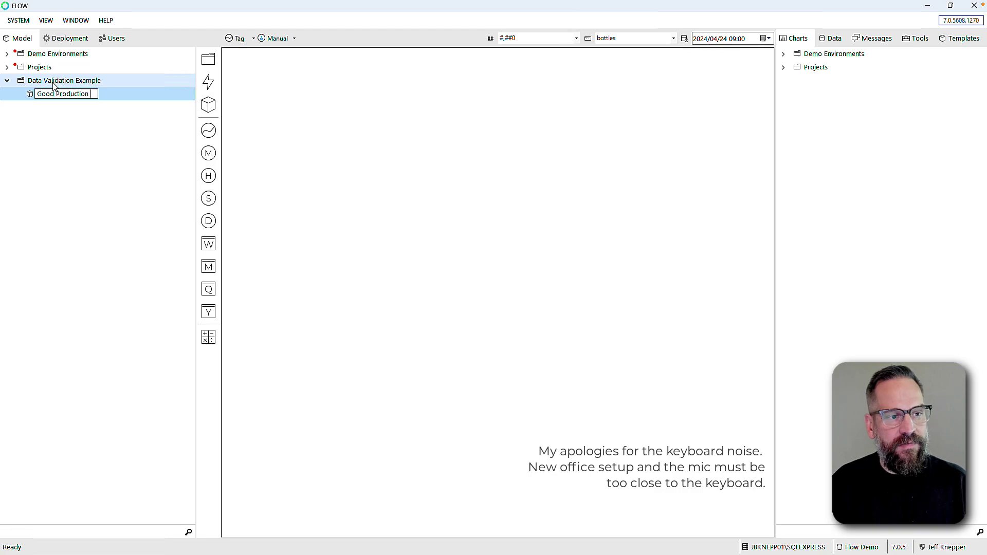
text( Site A)
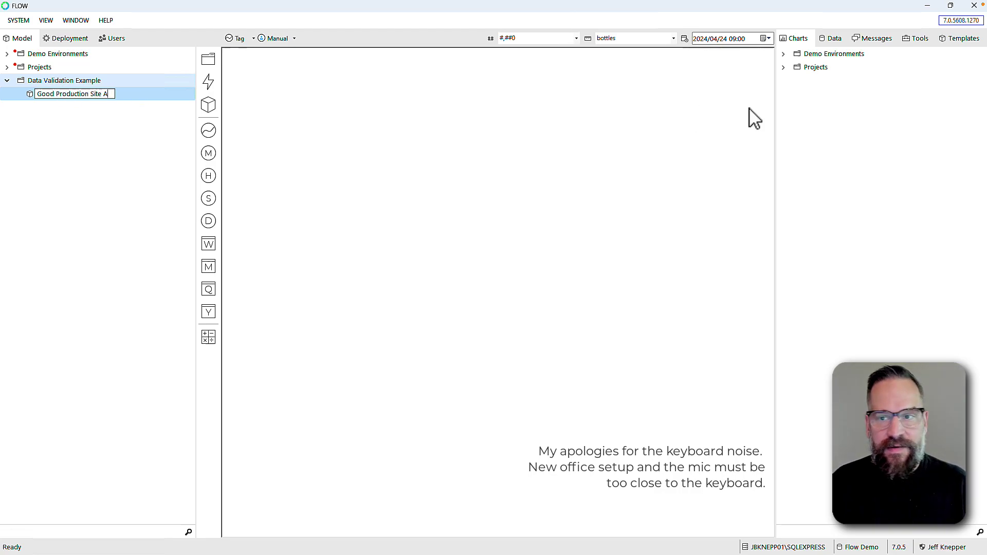
Add the FL001.BottleCount source tag under Good Production Site A, named Good
click(835, 40)
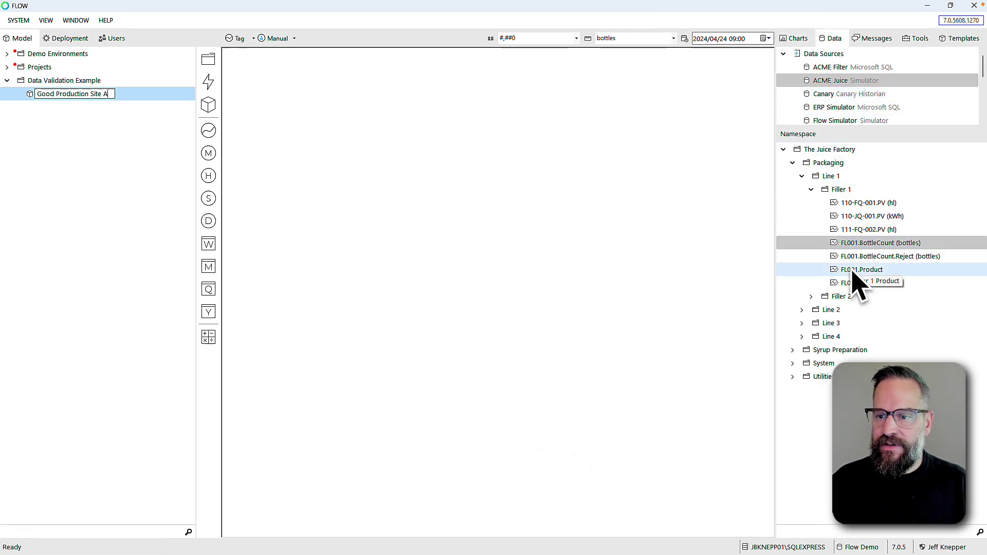
click(838, 244)
drag(838, 251, 30, 94)
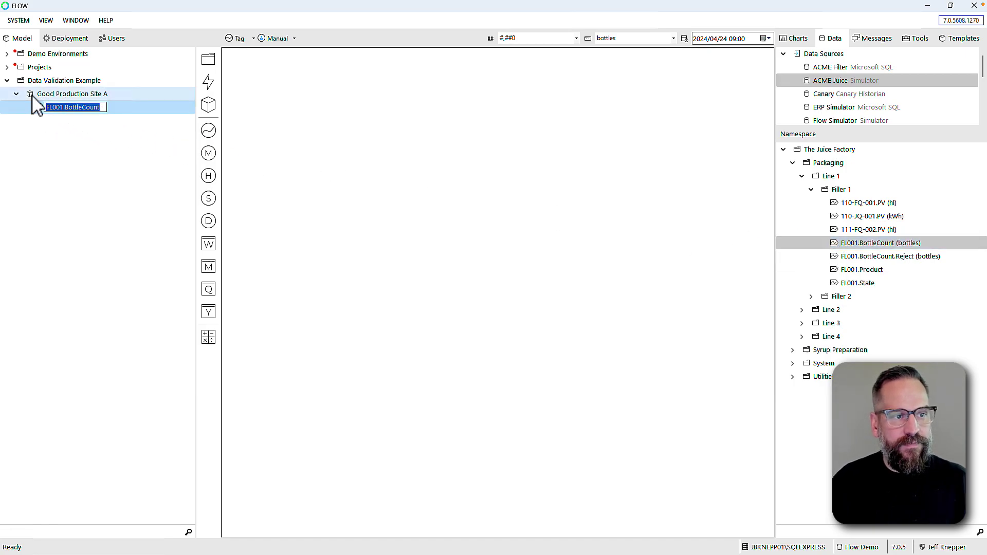
text(Good)
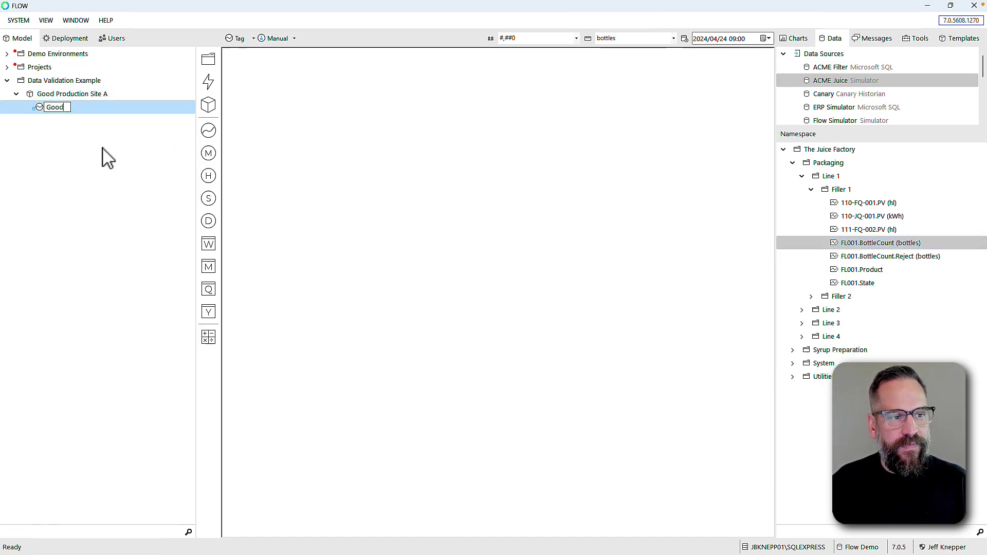
key(Return)
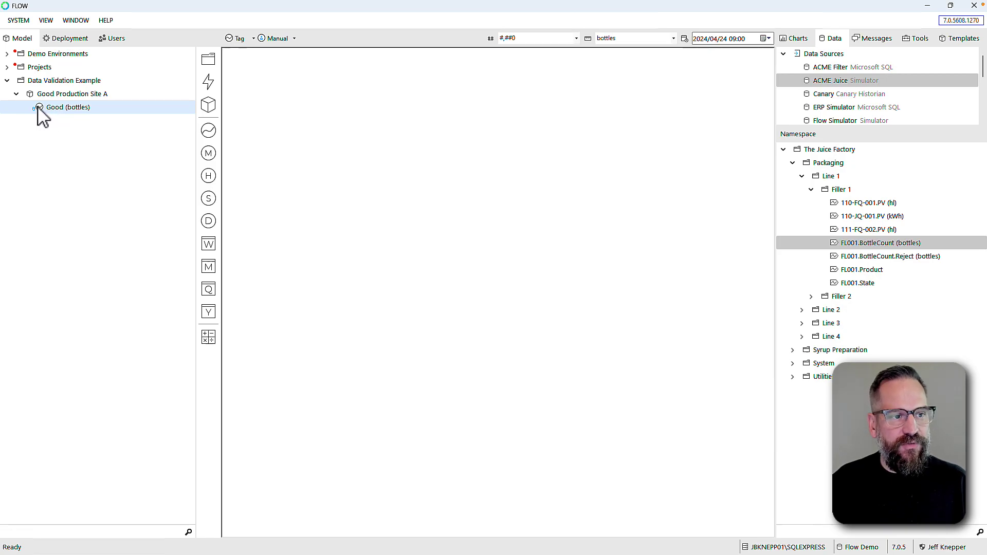
Create a Daily Total measure from the Good tag
drag(41, 115, 209, 222)
text(D)
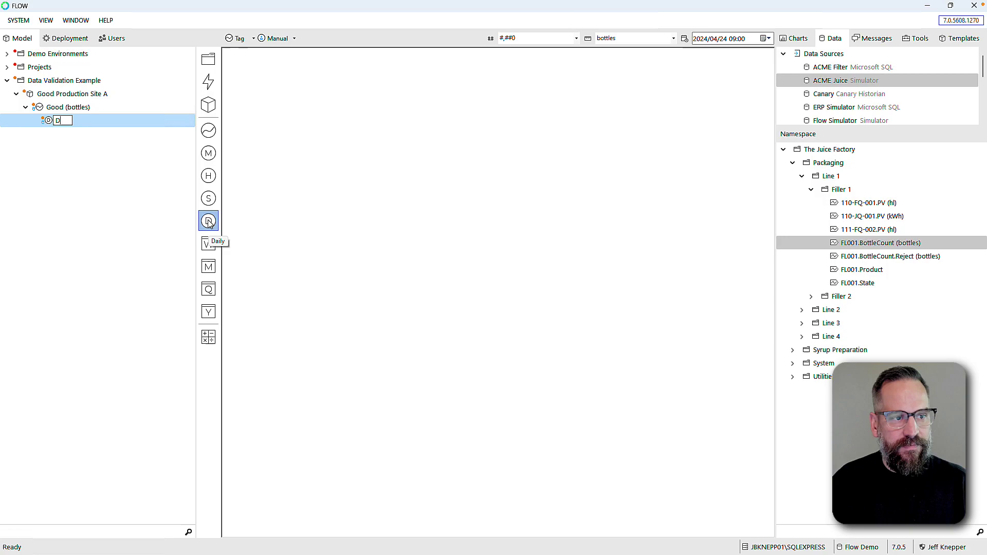
text(aily Total)
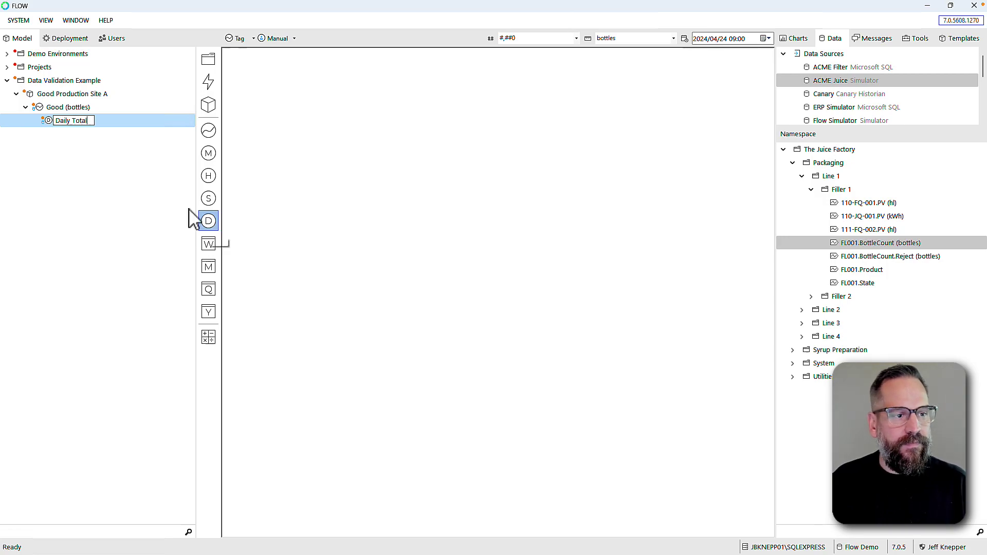
key(Return)
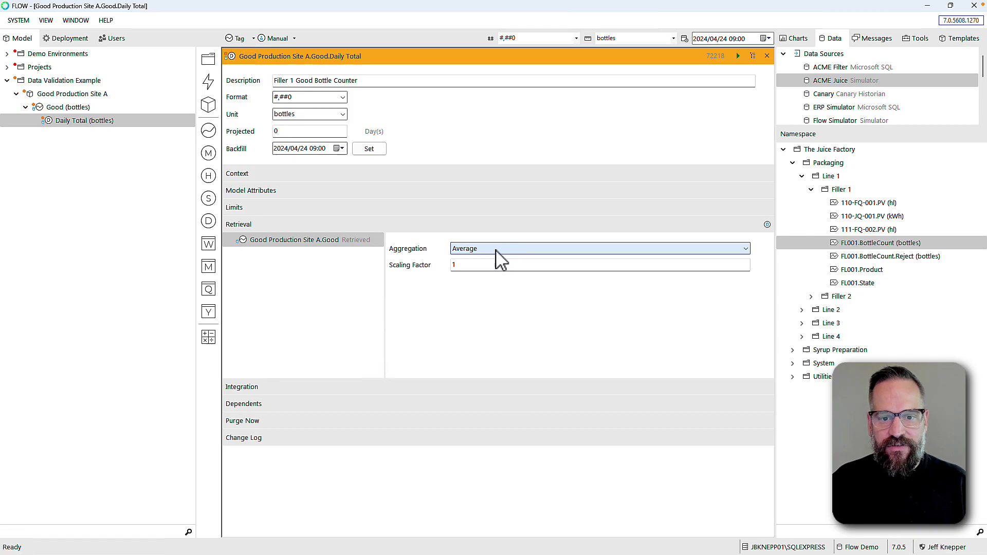
Set Daily Total's aggregation to Counter and its backfill date to 1 April 2024, then close it
click(496, 249)
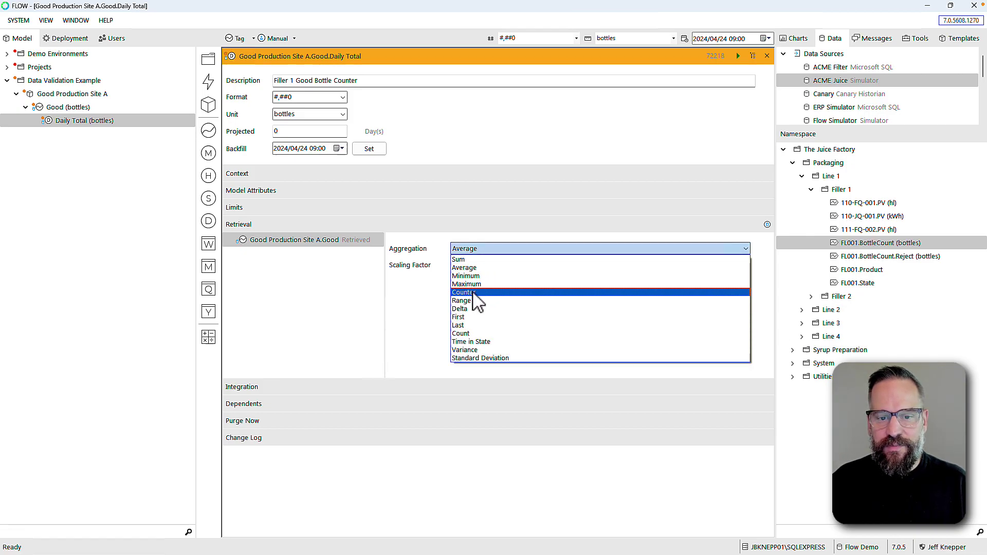
click(472, 292)
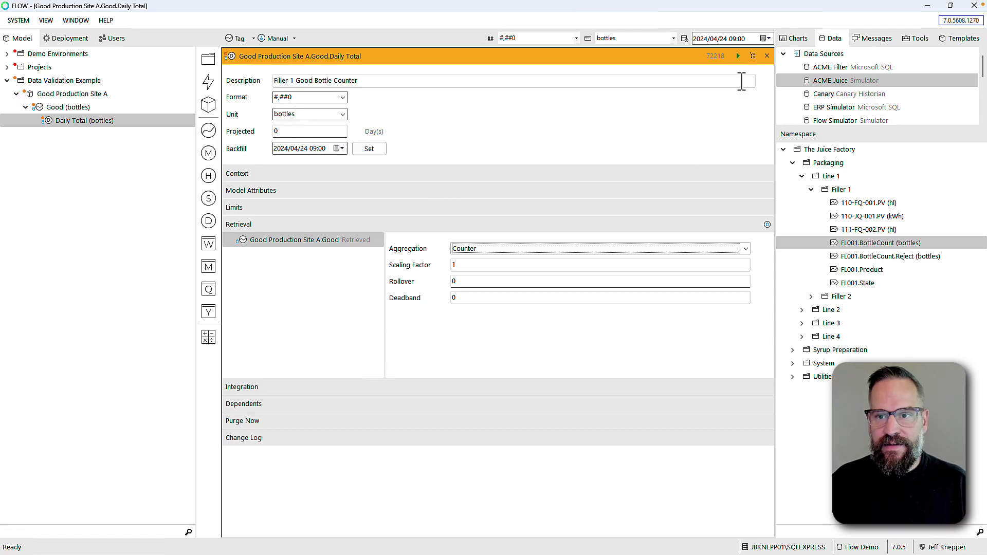
click(340, 149)
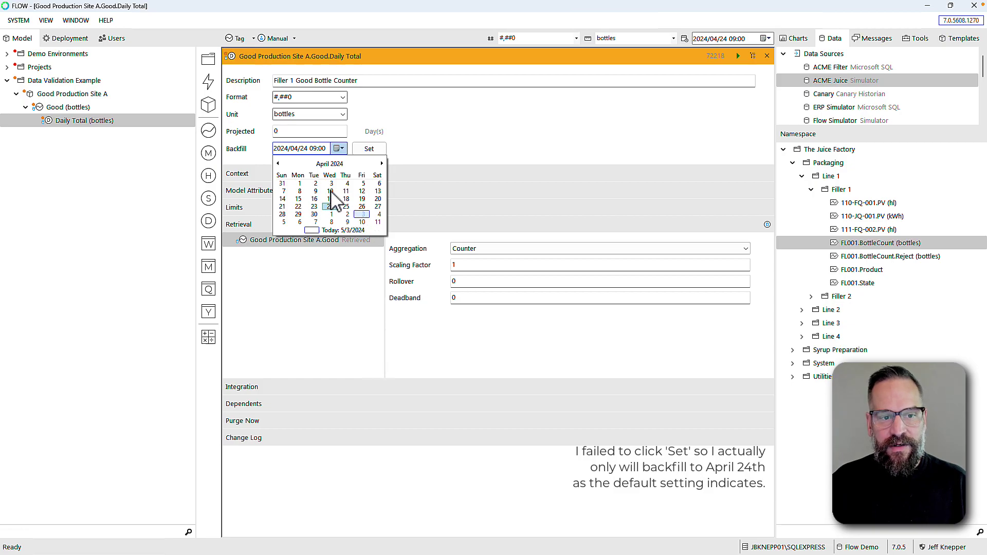
click(300, 184)
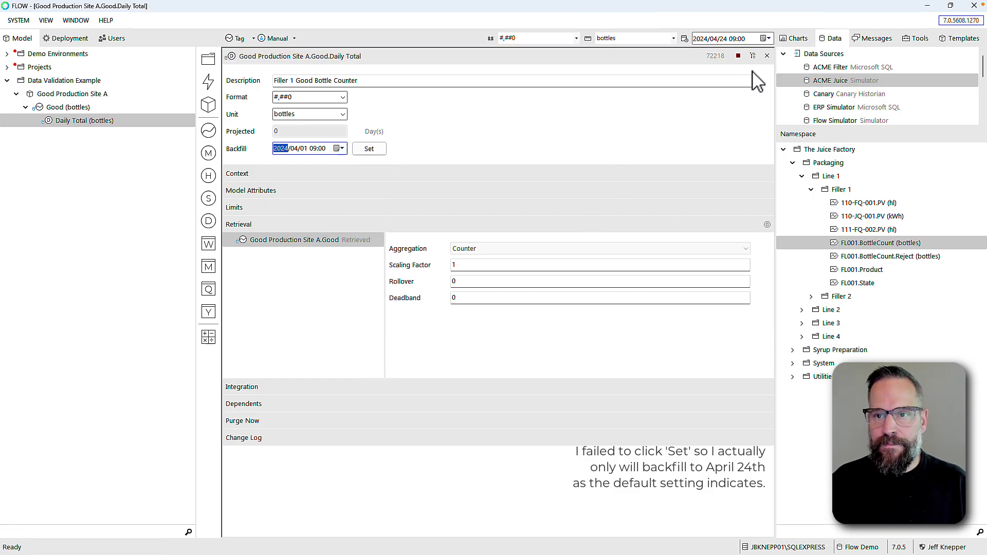
click(766, 56)
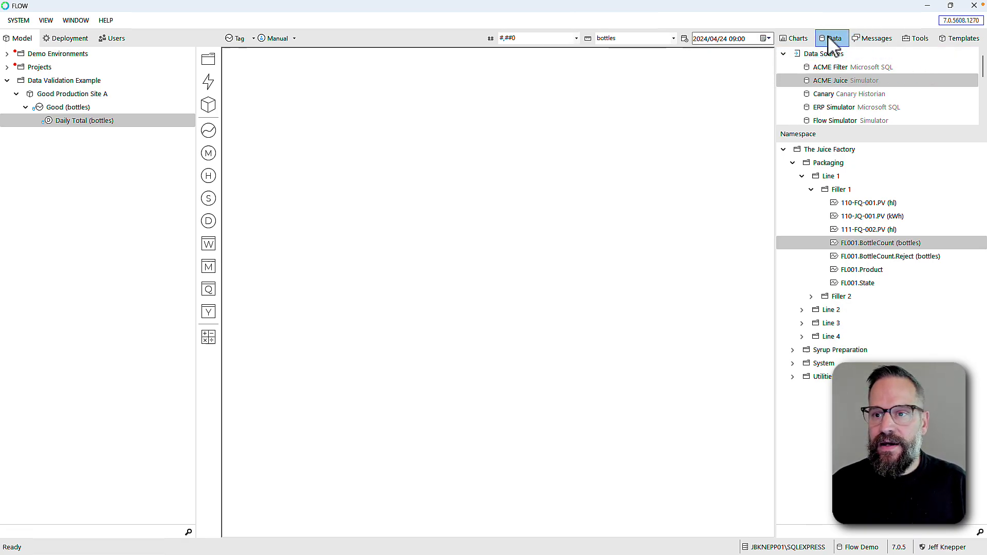
In the charts list, create a top-level chart folder named Data Validation Example
click(795, 43)
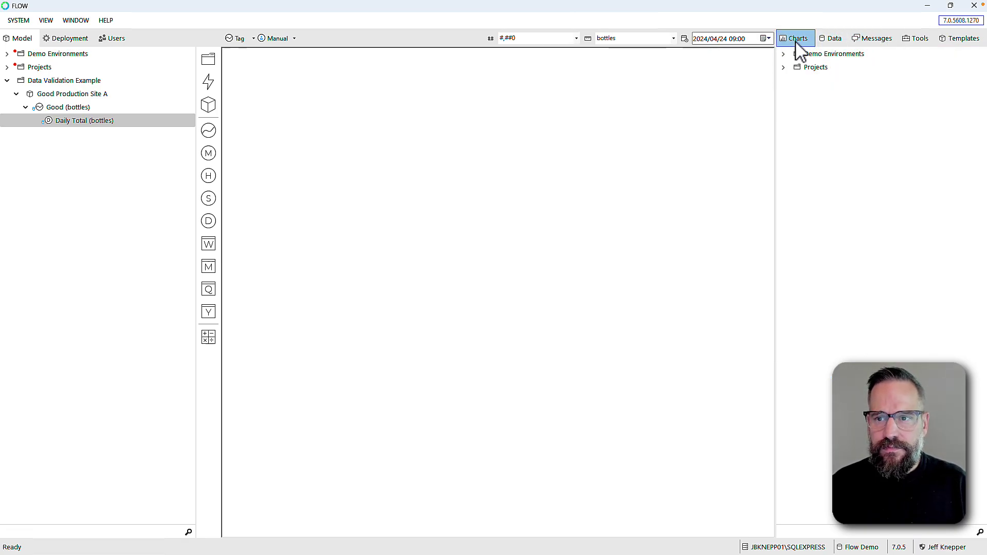
right_click(816, 96)
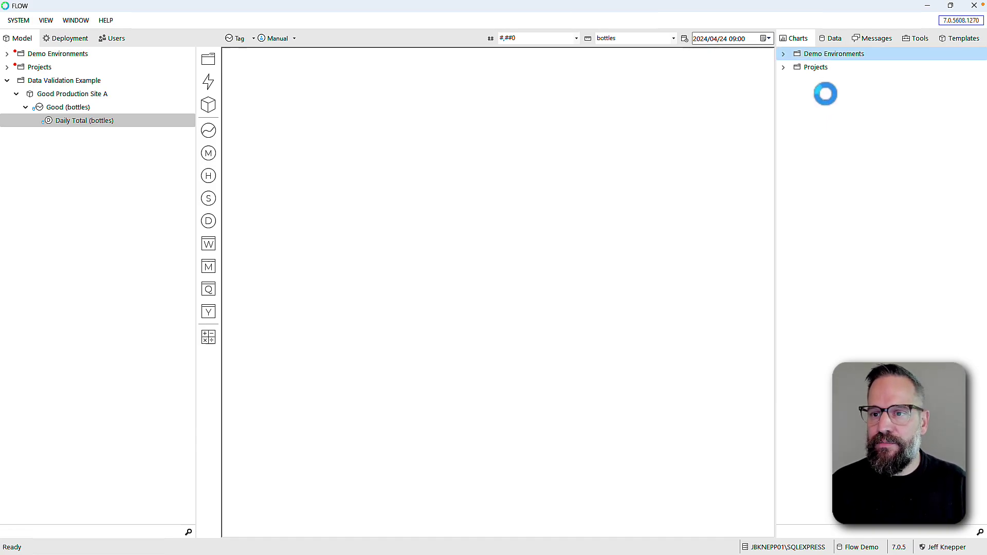
mouse_move(833, 94)
click(790, 95)
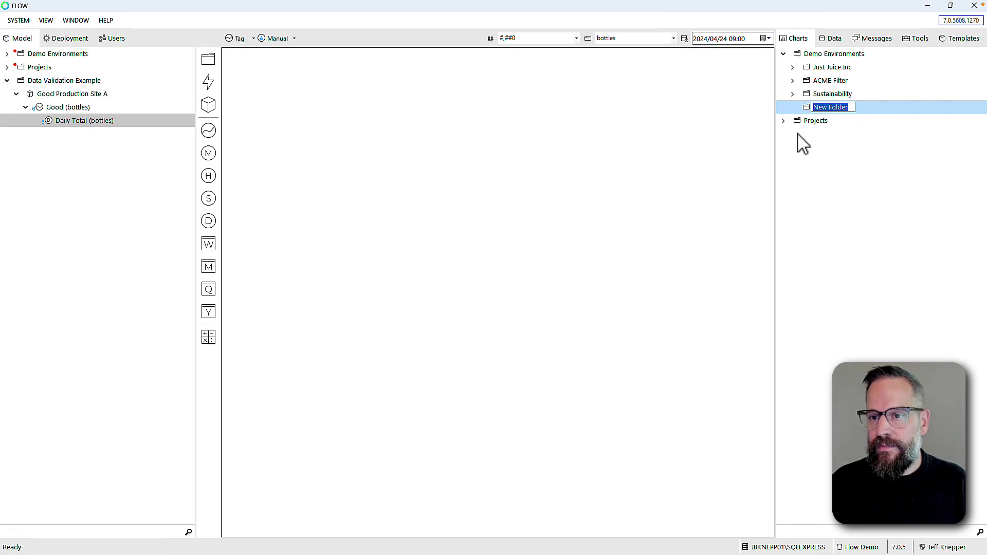
click(803, 147)
click(782, 53)
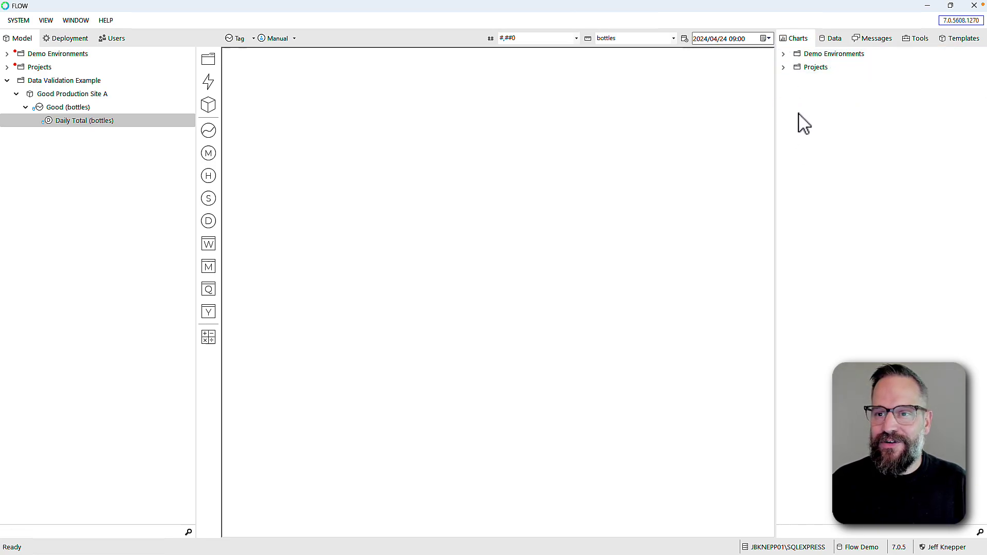
right_click(796, 107)
mouse_move(811, 112)
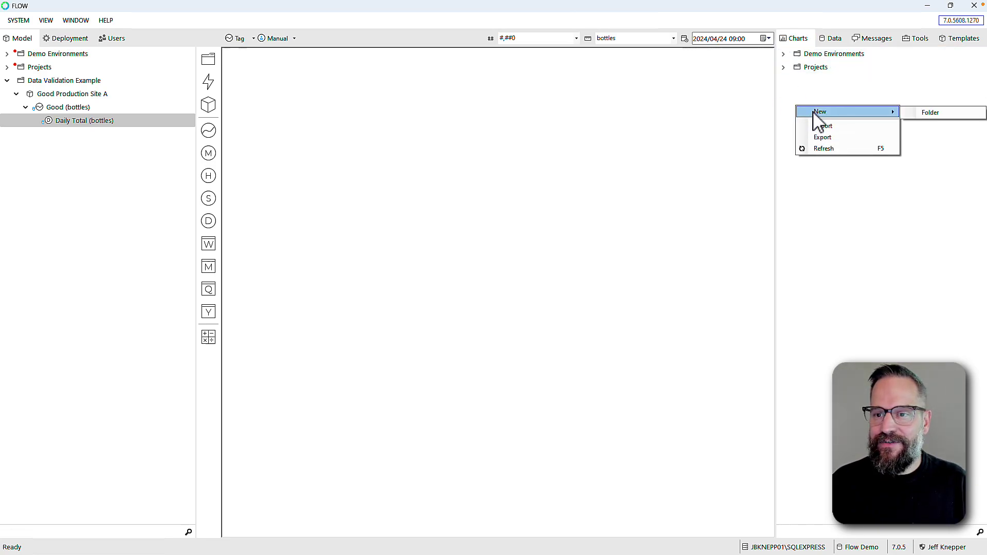
click(937, 112)
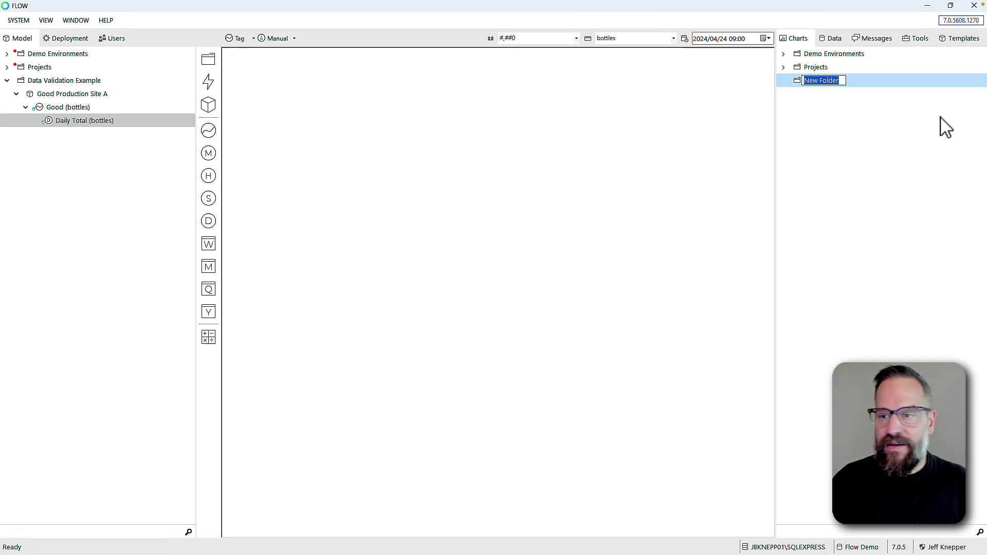
text(Data Validation E)
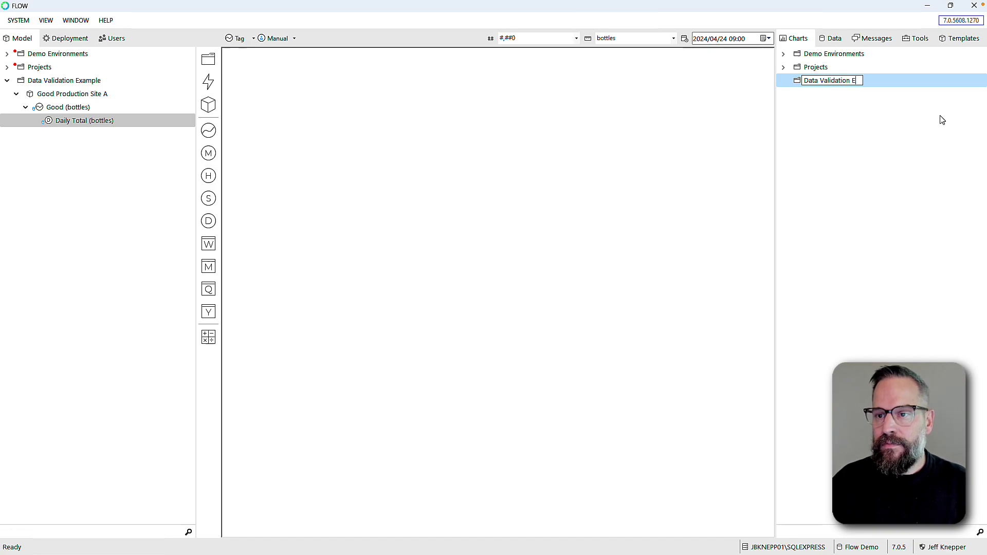
text(xample)
key(Return)
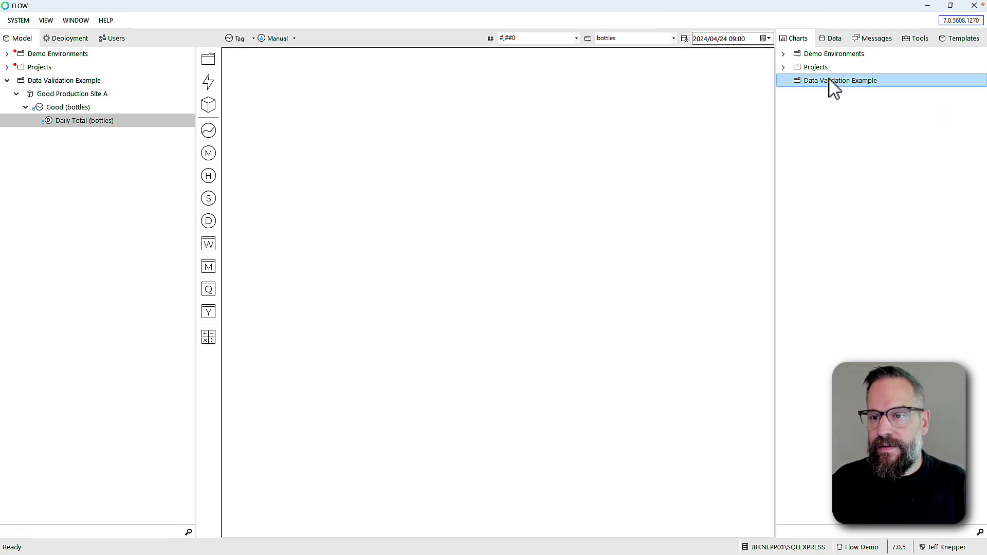
Add a Main Report dashboard to the Data Validation Example folder
right_click(830, 82)
mouse_move(854, 85)
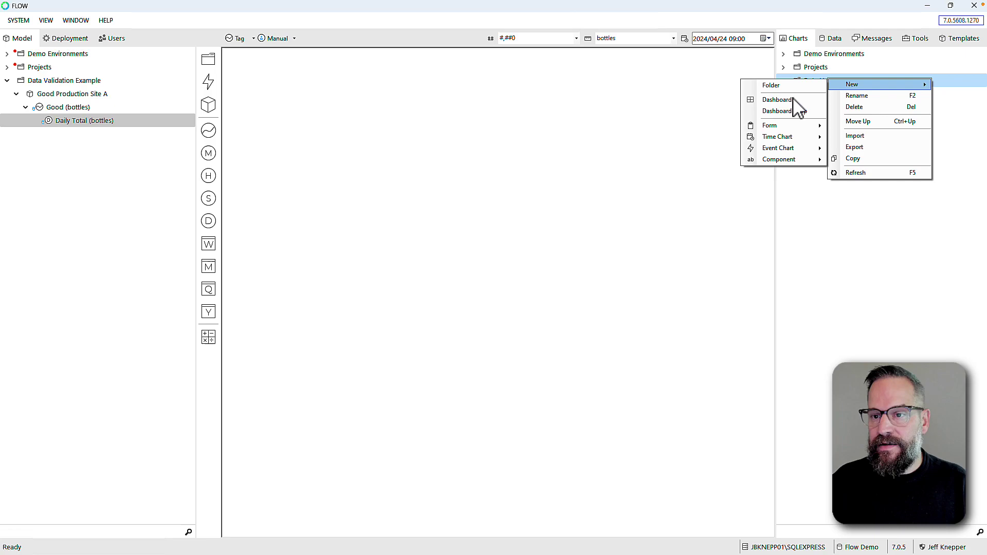
click(776, 99)
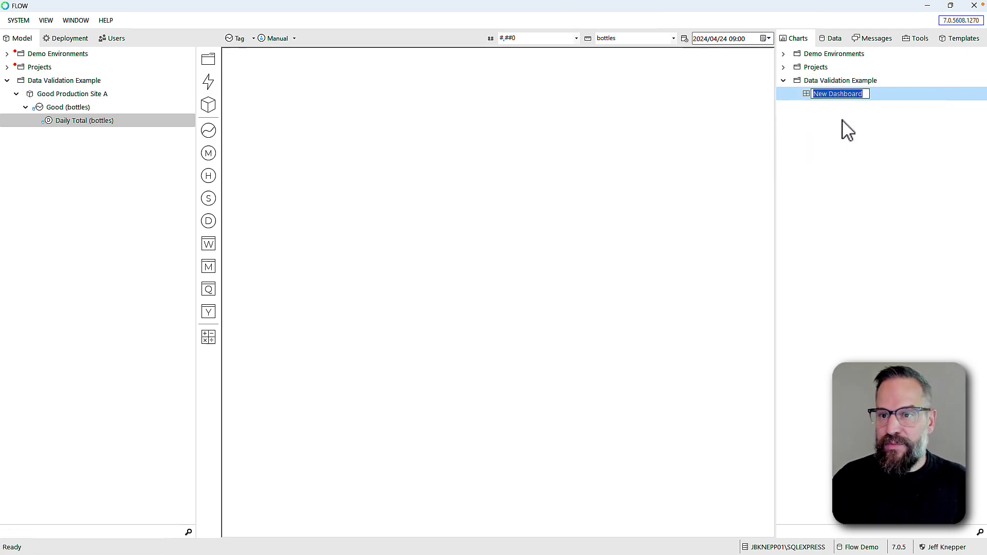
text(Main Report)
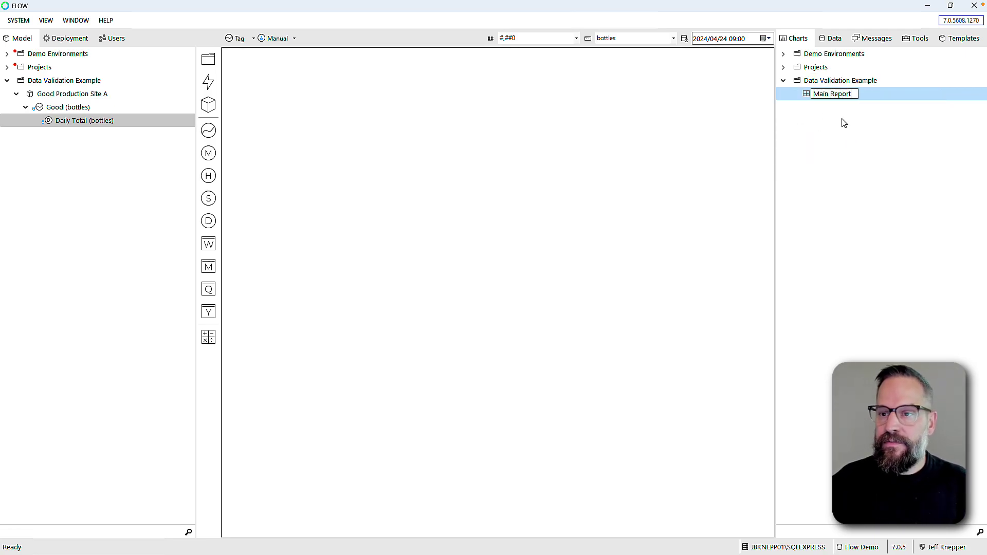
key(Return)
Add a second dashboard named Data Edit, then open Main Report
click(833, 82)
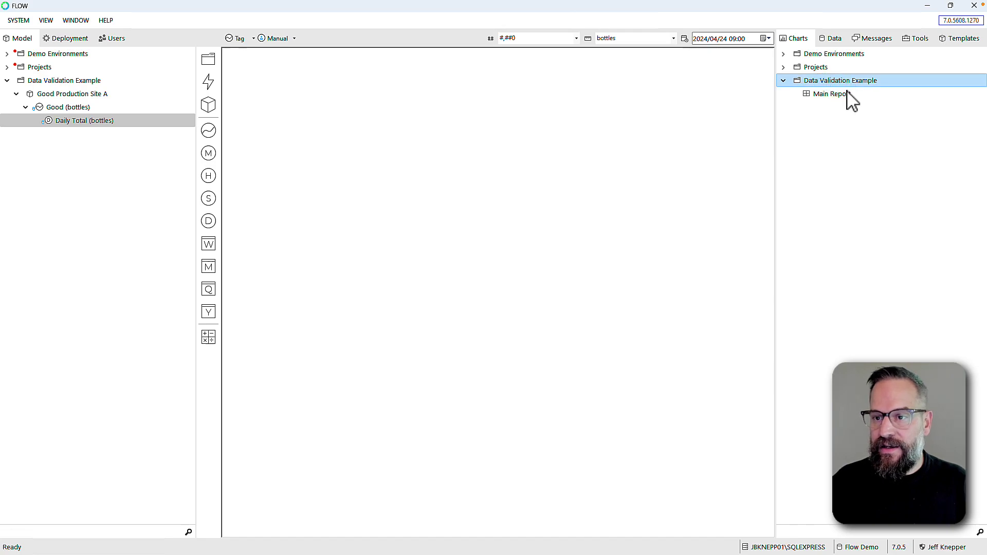
right_click(826, 83)
mouse_move(851, 91)
click(769, 105)
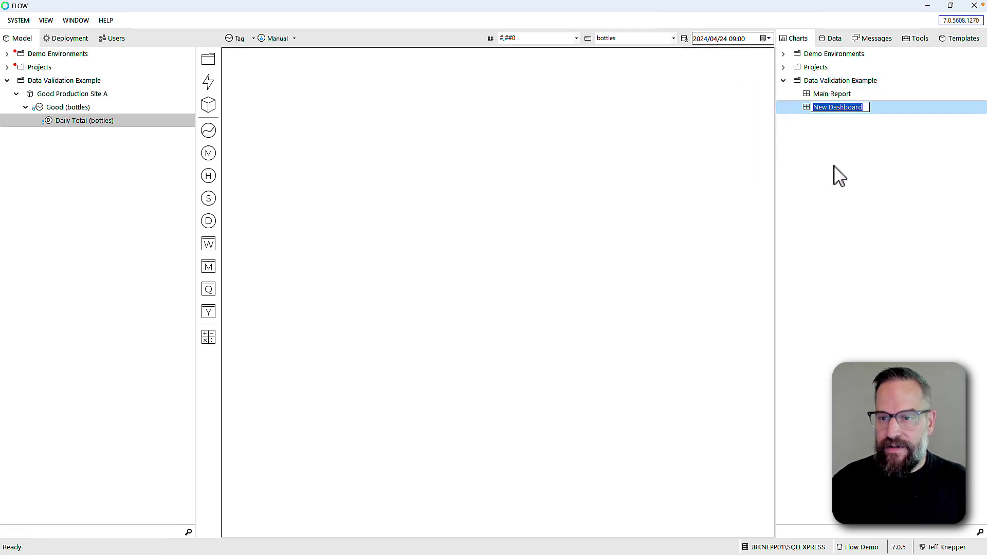
text(Data Edit)
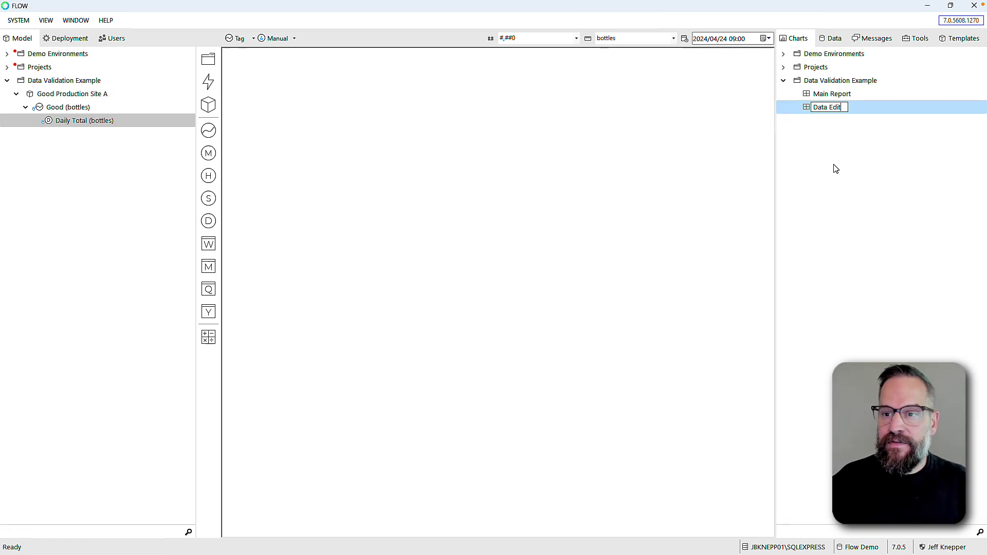
key(Return)
click(827, 95)
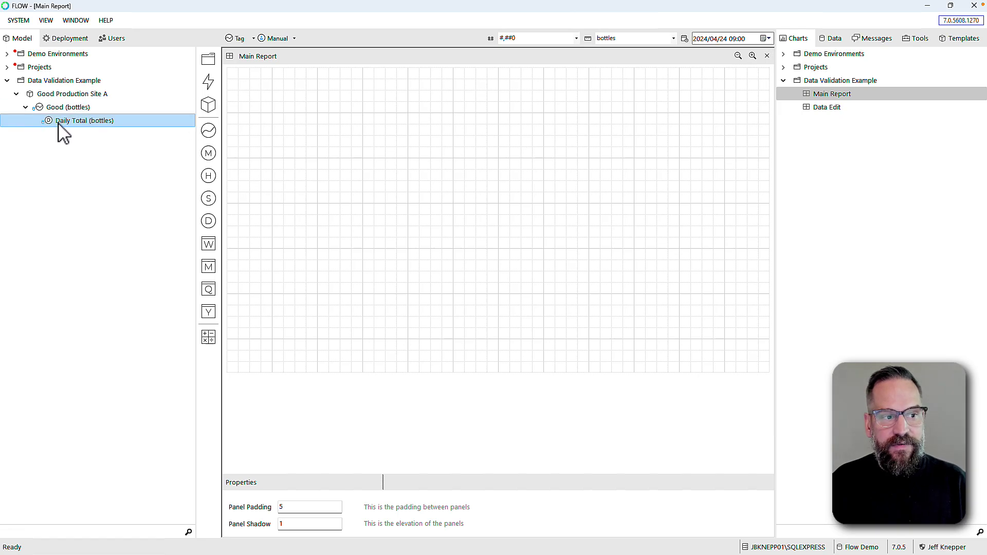
Add a daily Time Based Table at the report's top-left, shortened to the upper portion
right_click(261, 86)
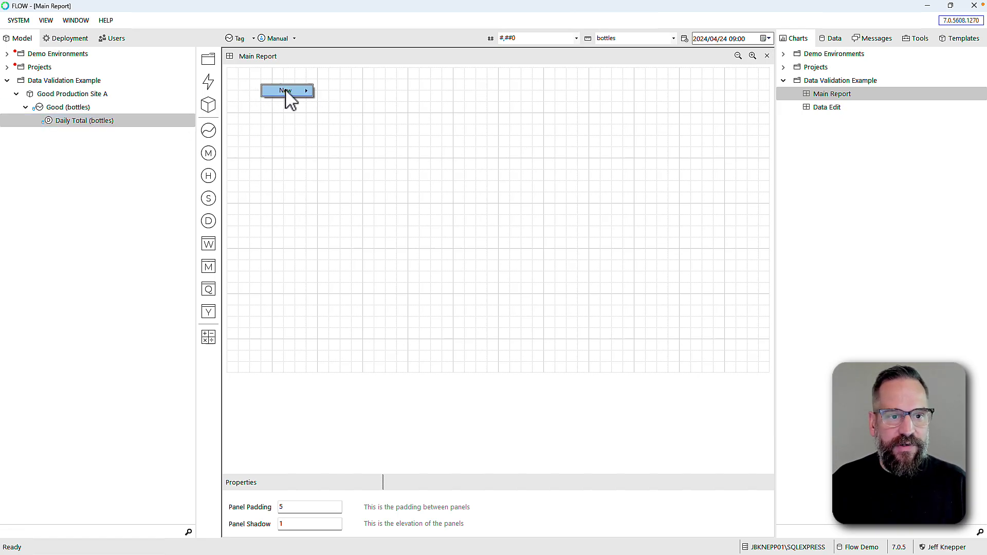
mouse_move(286, 90)
mouse_move(341, 93)
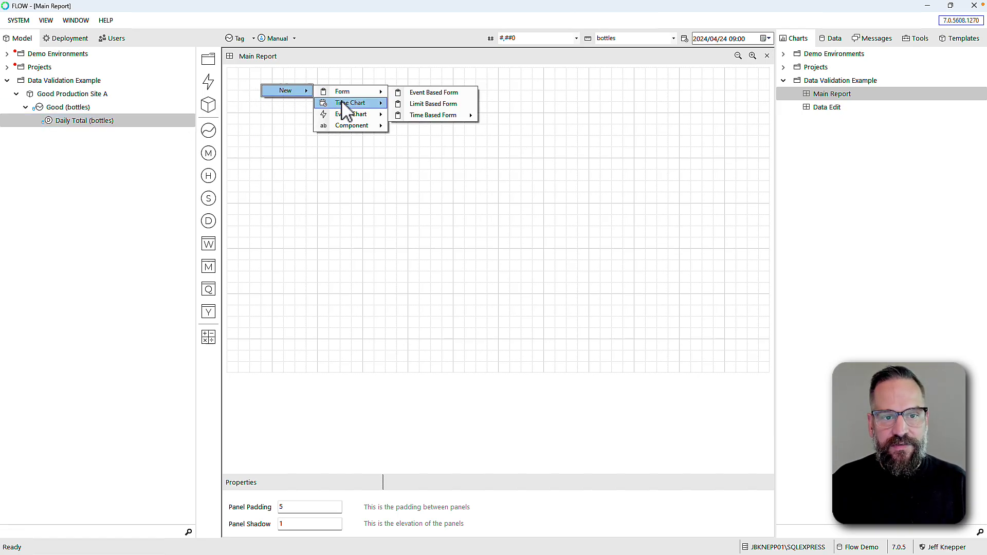
mouse_move(455, 173)
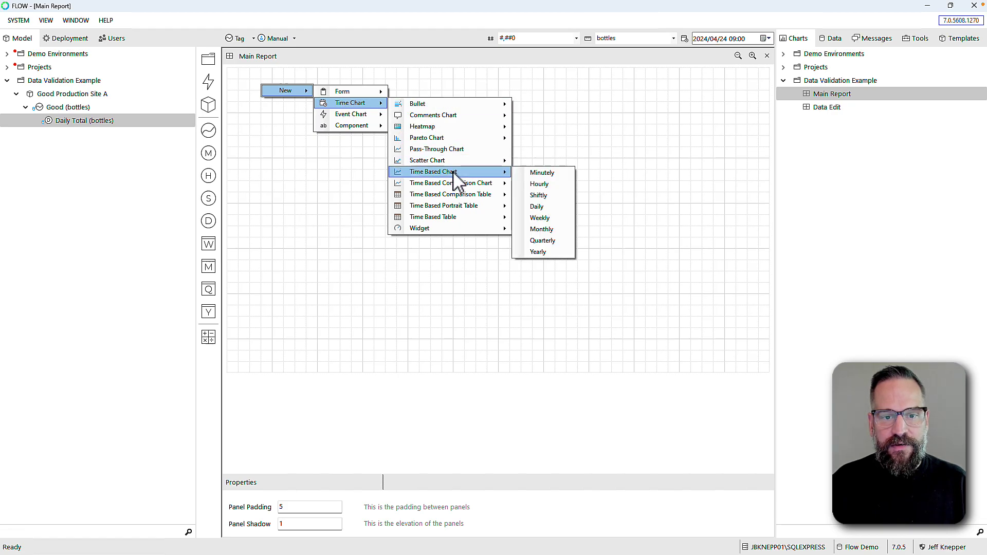
mouse_move(456, 217)
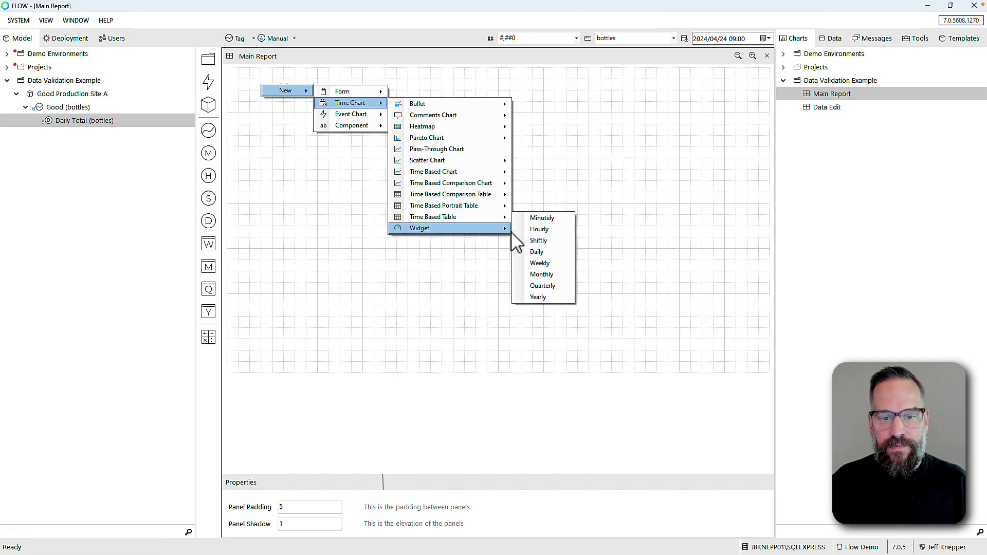
click(537, 253)
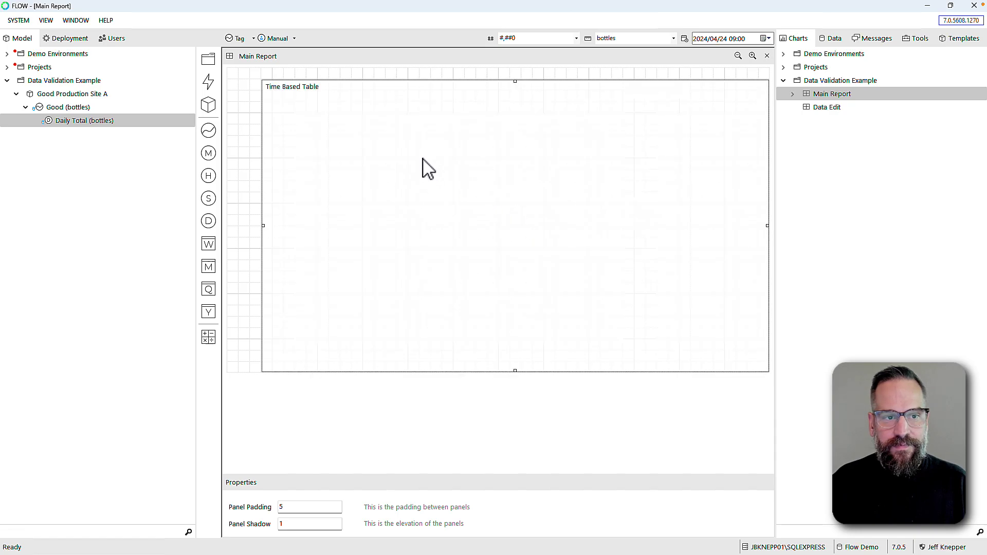
drag(423, 165, 368, 148)
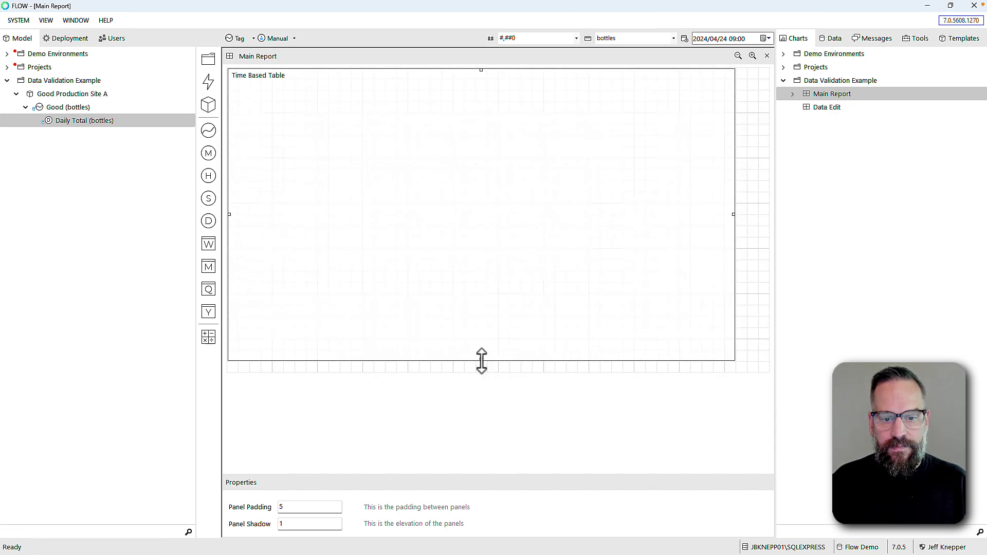
drag(481, 359, 480, 200)
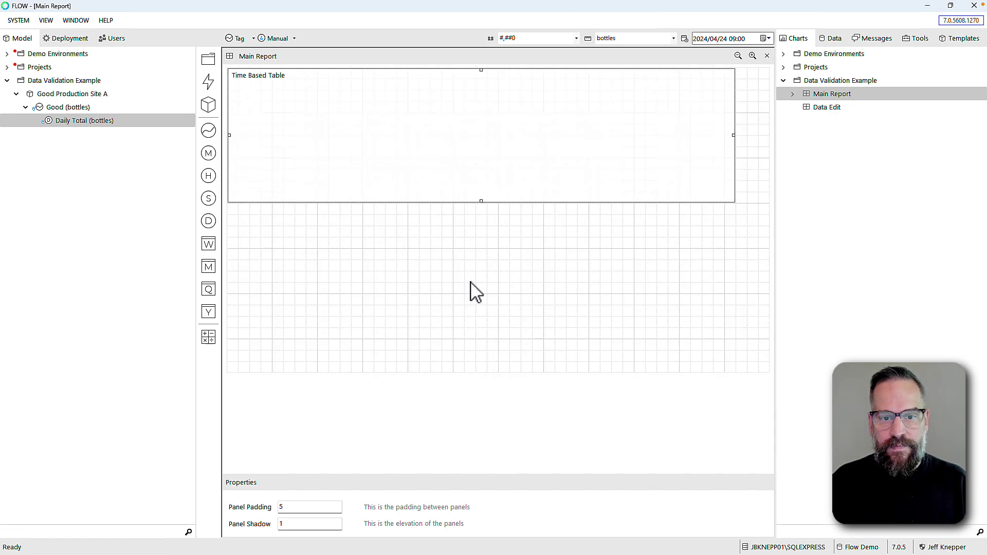
Add a daily Time Based Chart below the table and match both panels' widths
right_click(257, 226)
mouse_move(287, 232)
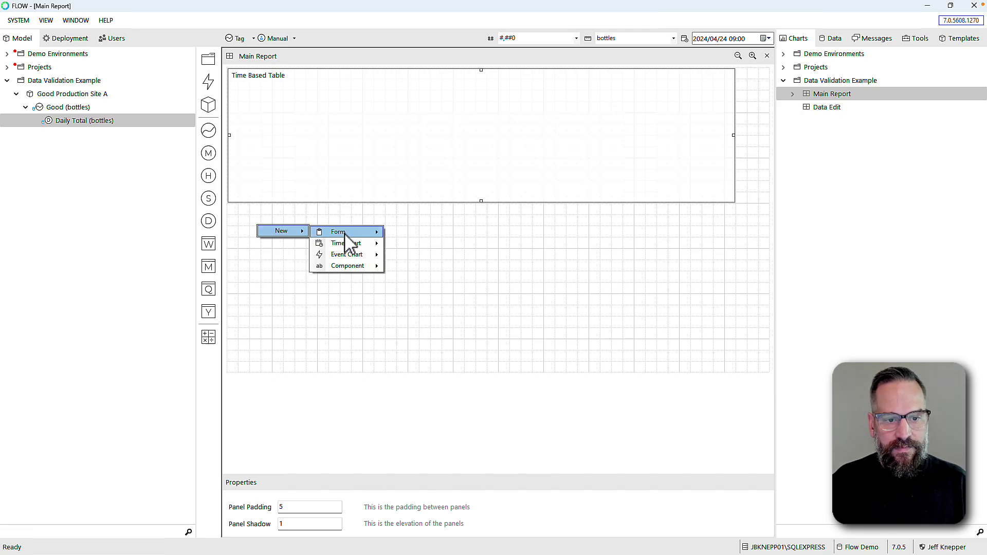
mouse_move(348, 244)
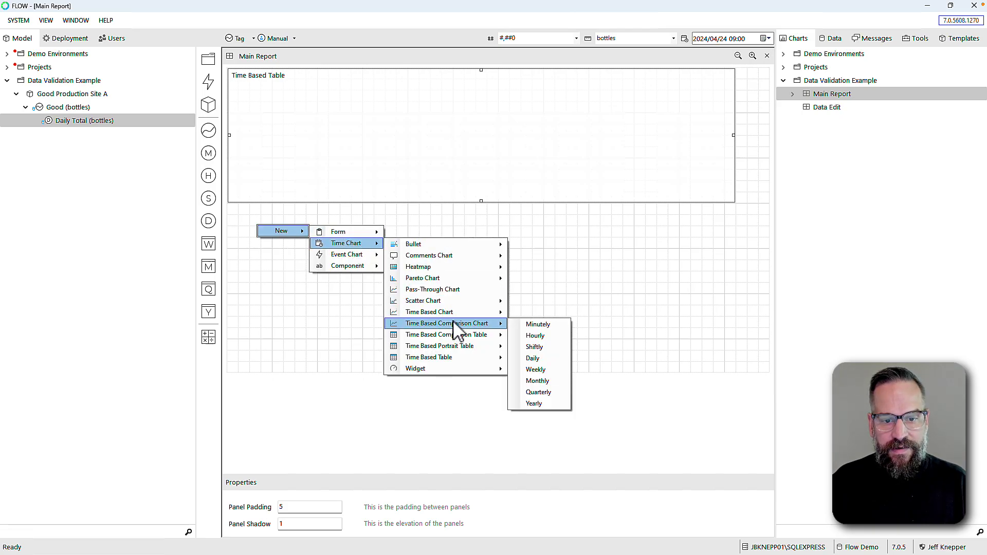
mouse_move(452, 314)
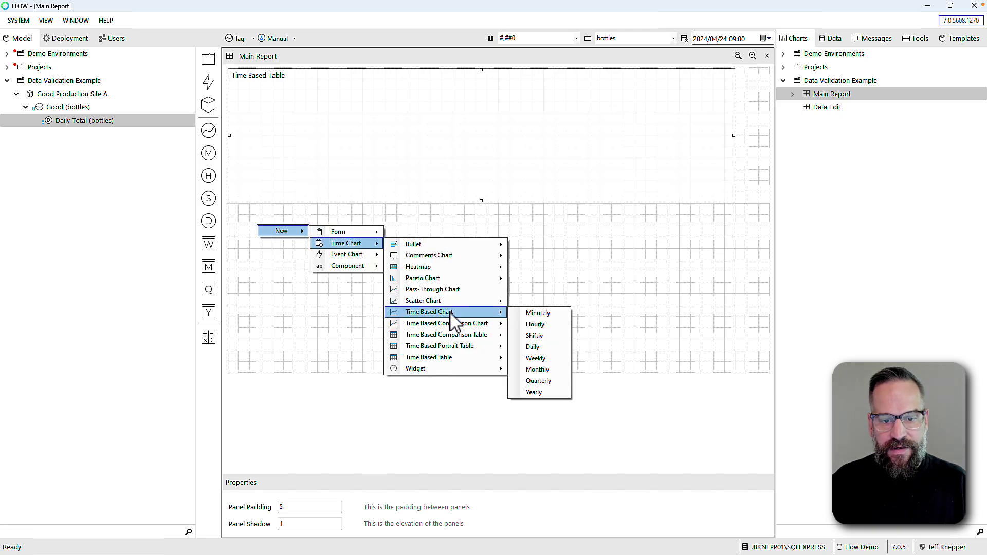
click(545, 347)
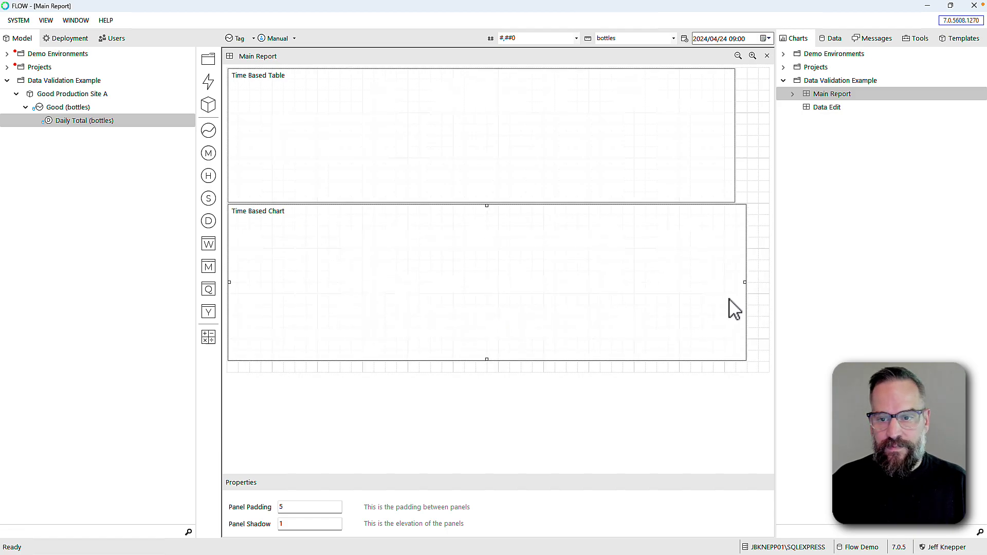
drag(745, 284, 734, 284)
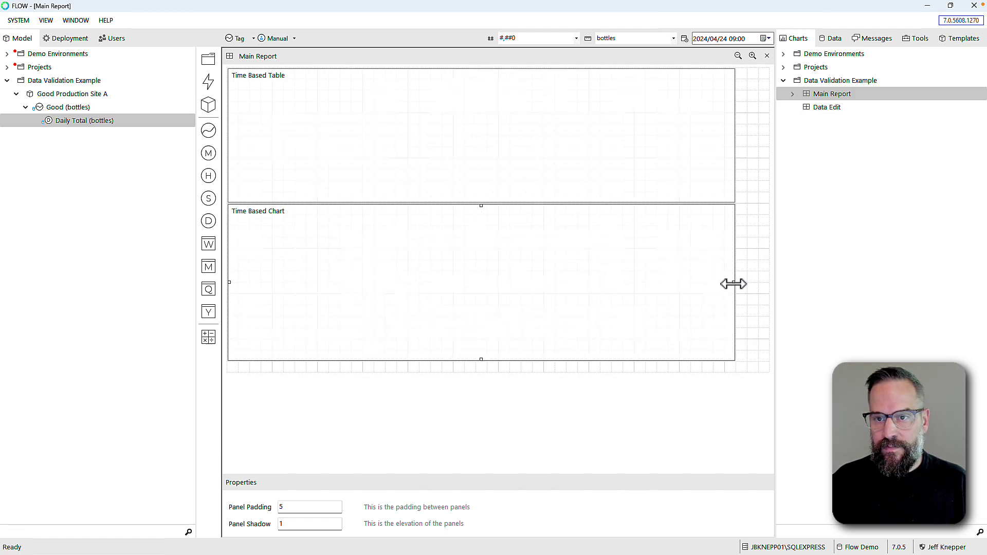
click(729, 140)
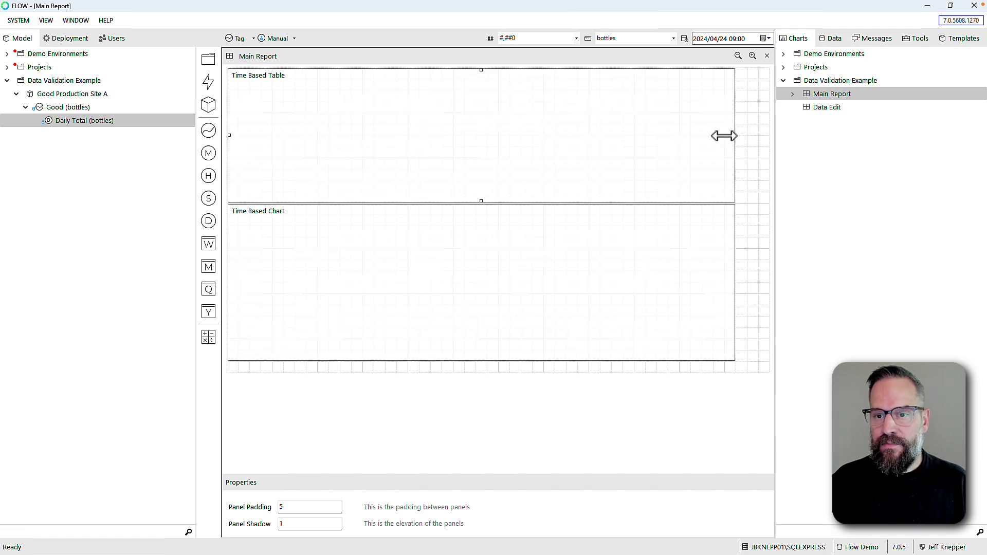
drag(725, 136, 714, 137)
click(729, 262)
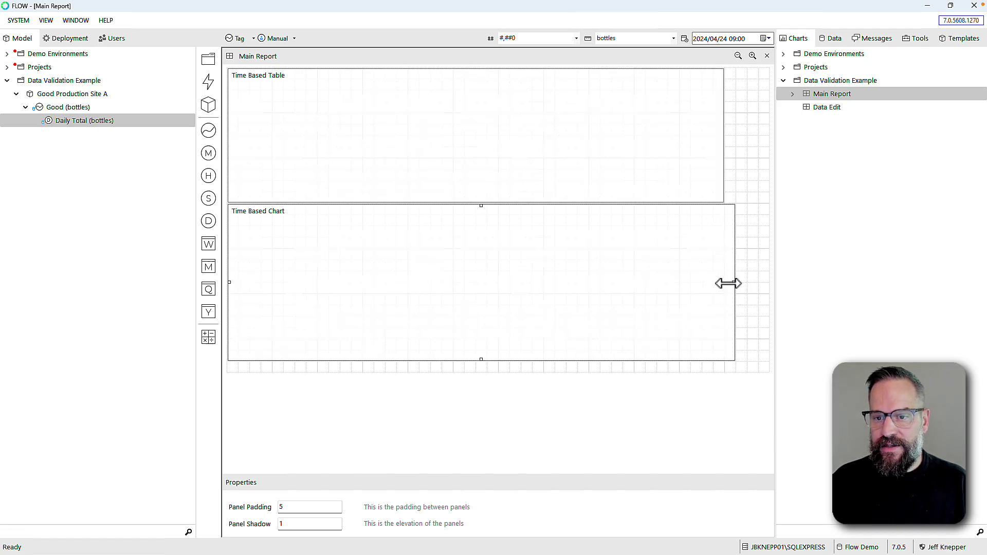
drag(728, 283, 718, 288)
Set the table's period interval type to Week(s) with 2 period start intervals
double_click(414, 146)
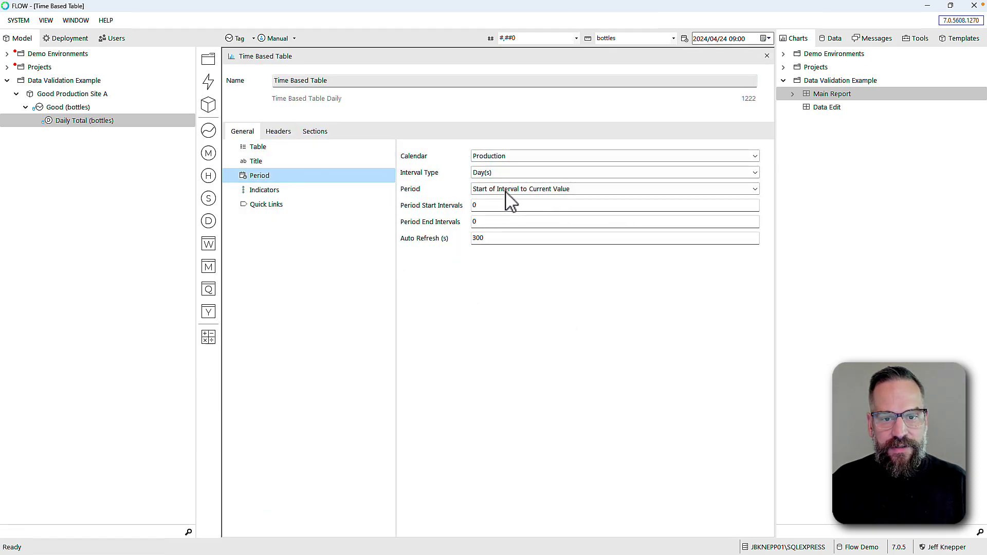
click(497, 173)
click(487, 210)
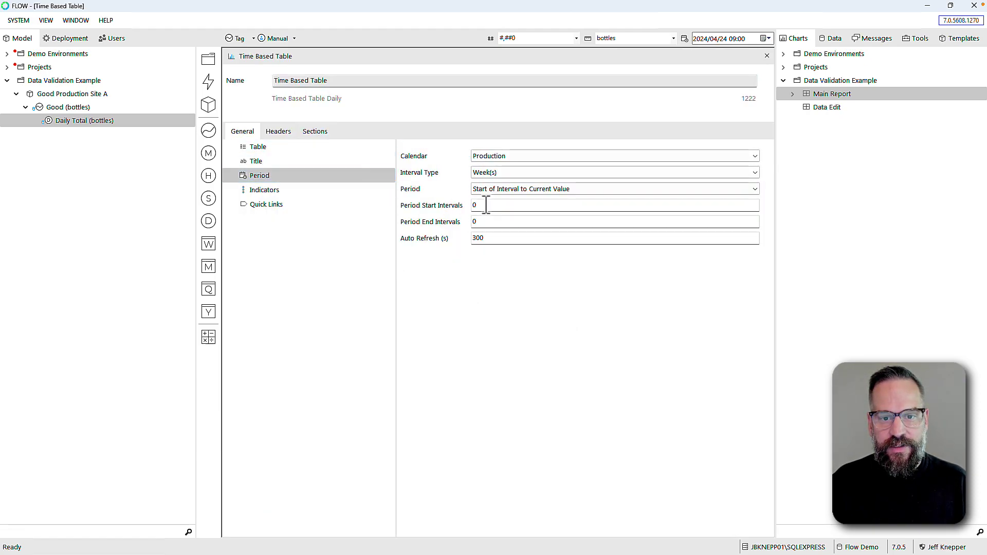
click(483, 206)
text(2)
key(Tab)
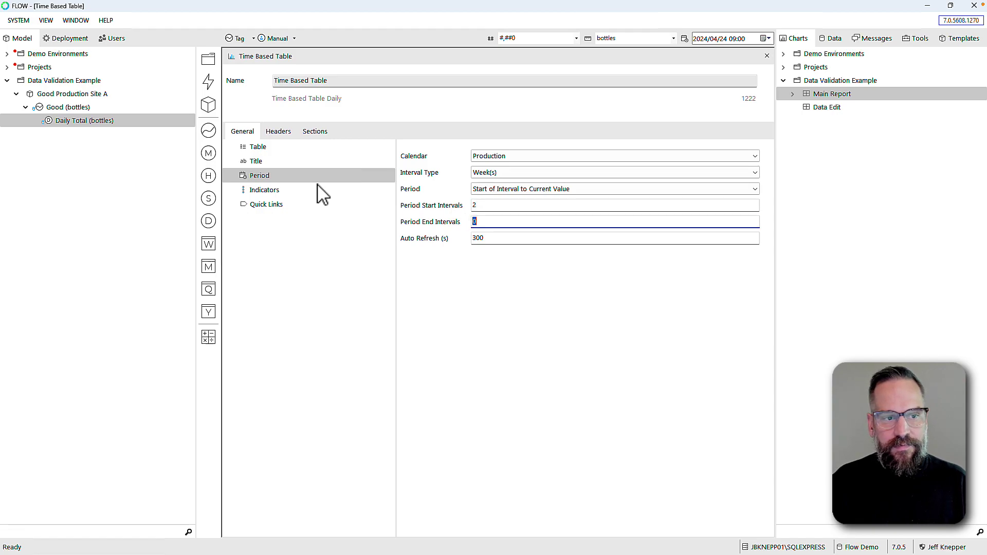
Add the Daily Total (bottles) measure as a table section
click(315, 133)
click(40, 124)
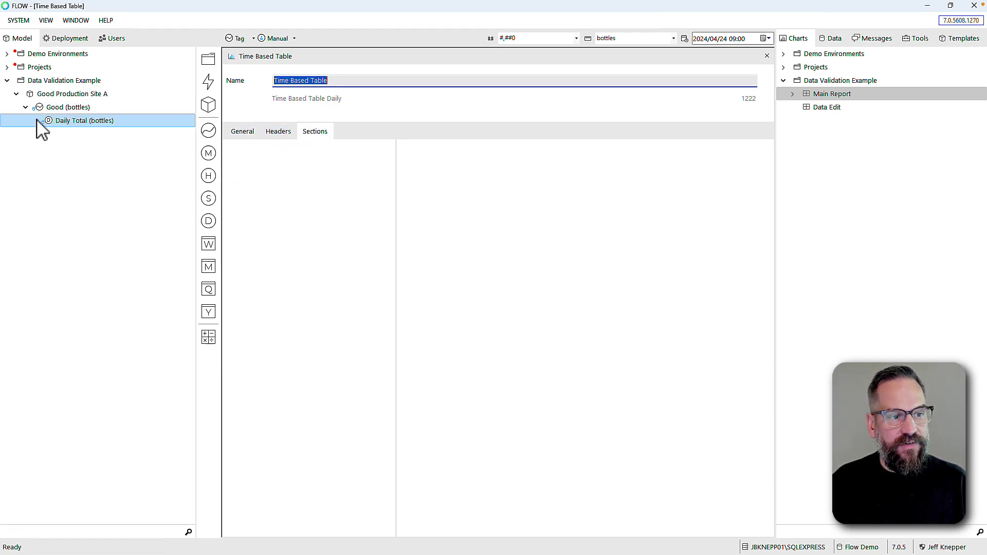
drag(48, 123, 246, 154)
click(294, 162)
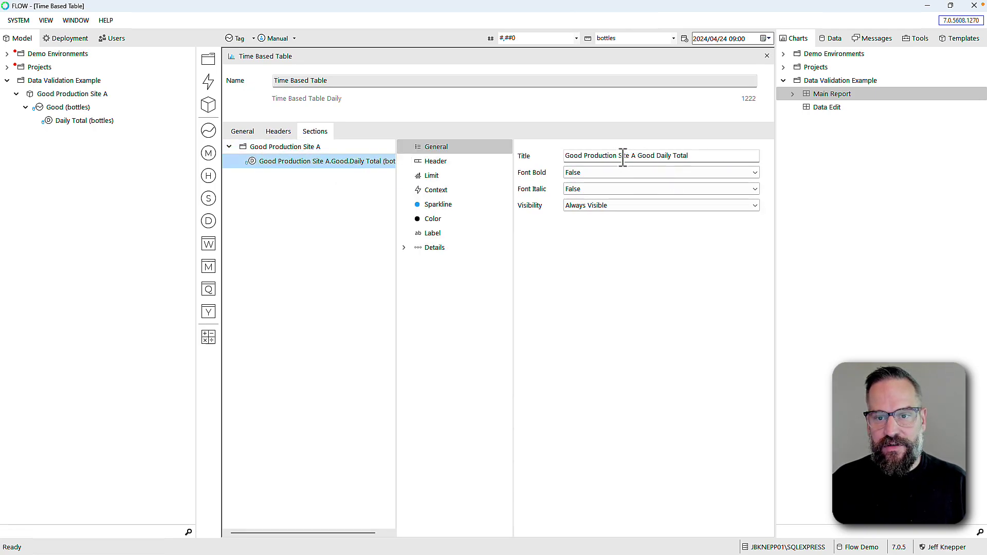
Retitle the section row 'Good Production - Site A' by removing 'Good Daily Total'
click(622, 157)
text(-)
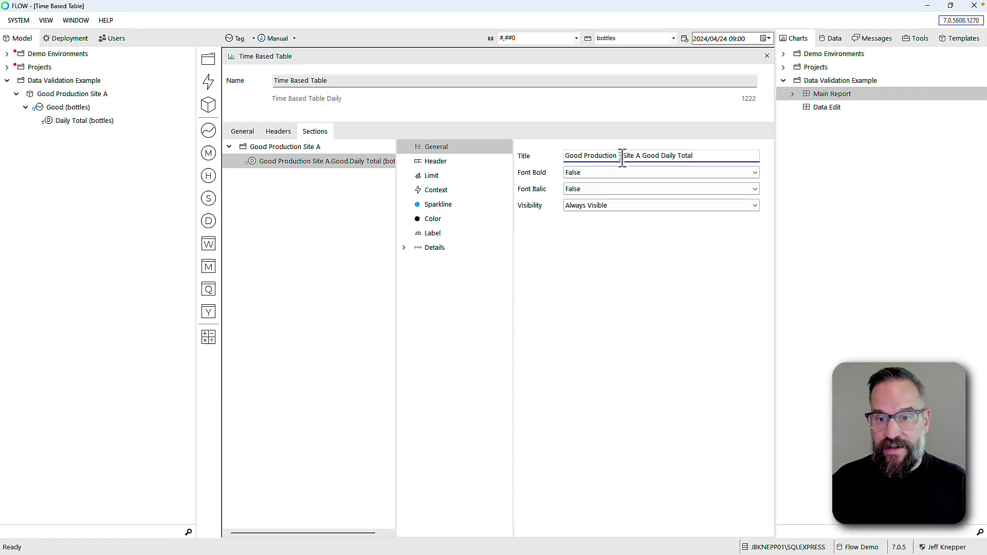
drag(643, 157, 725, 159)
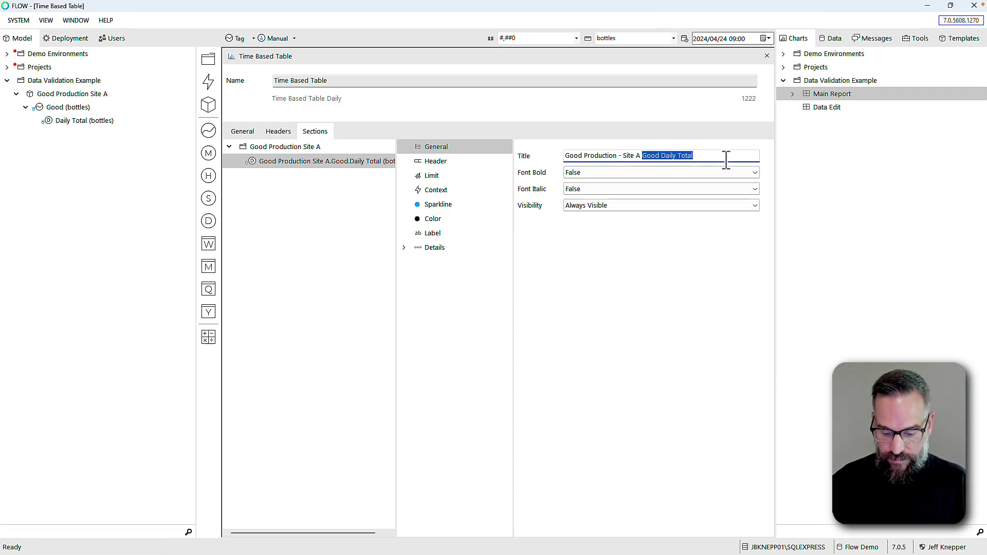
key(BackSpace)
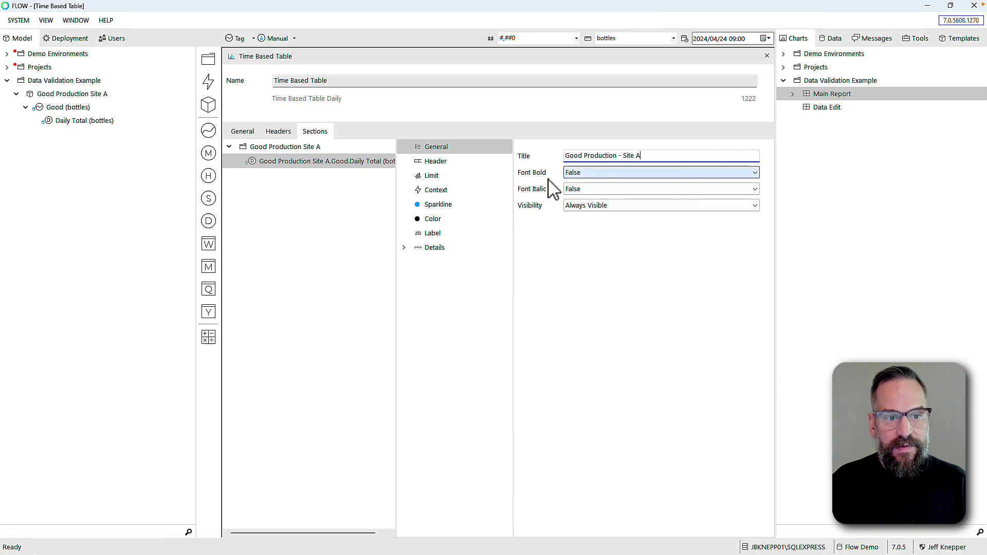
click(285, 149)
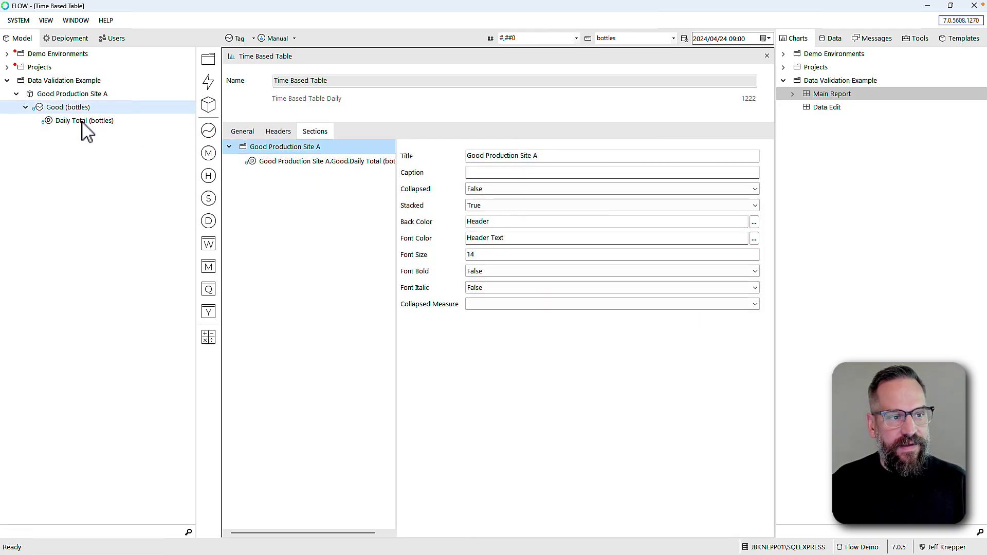
Close the table settings and set the Time Based Chart's period interval to Week(s)
click(768, 57)
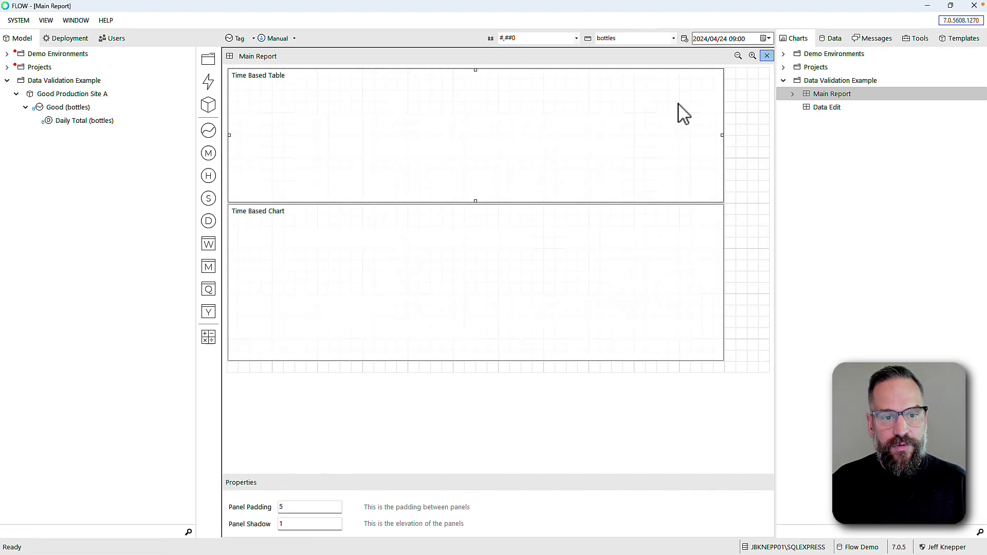
double_click(408, 246)
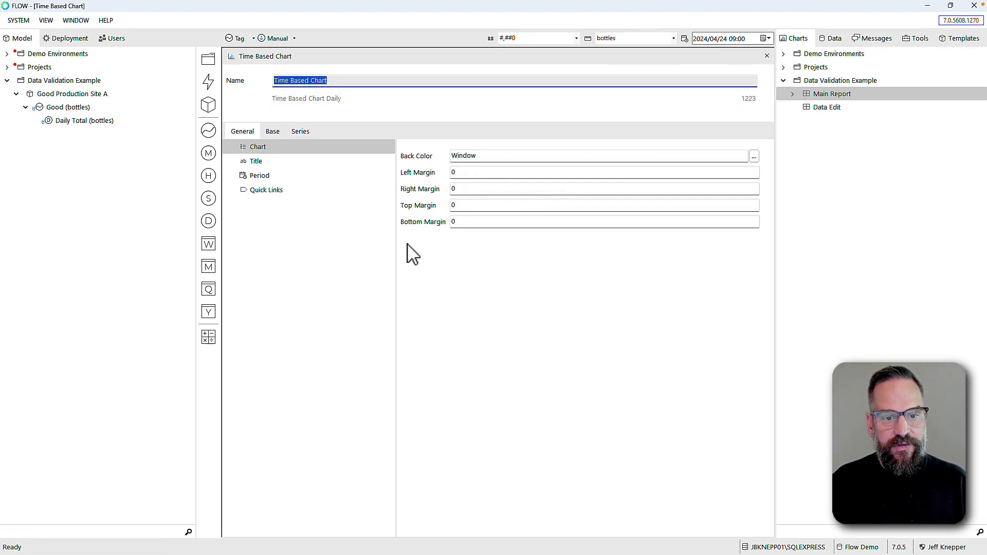
click(255, 175)
click(506, 174)
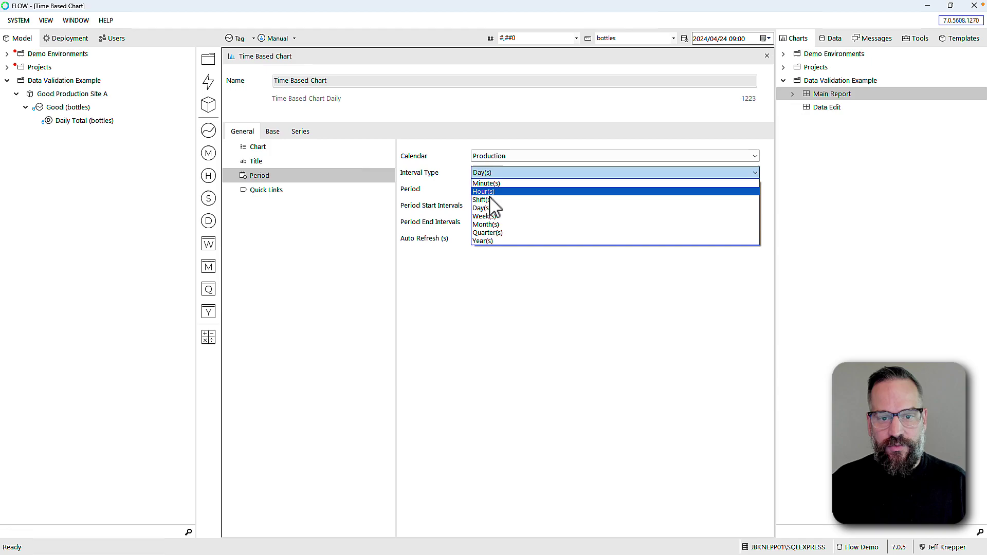
click(496, 217)
click(469, 205)
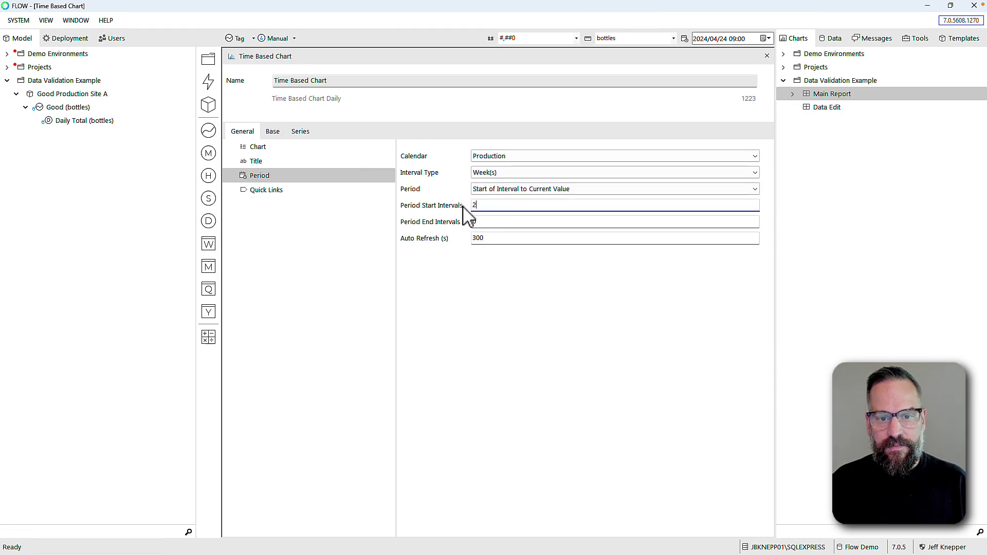
key(Tab)
Plot Daily Total (bottles) as a Column series titled 'Good Production - Site A'
click(301, 133)
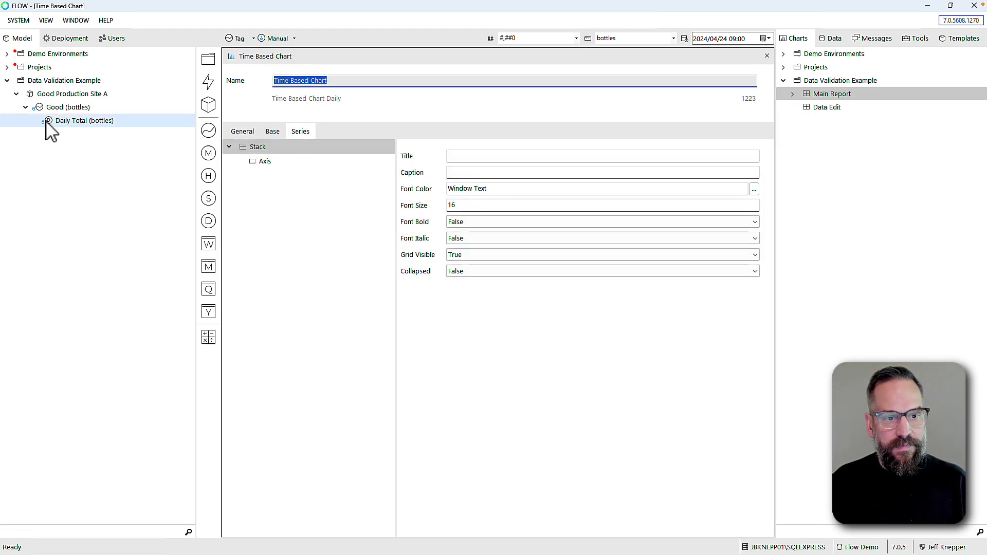
drag(46, 123, 264, 163)
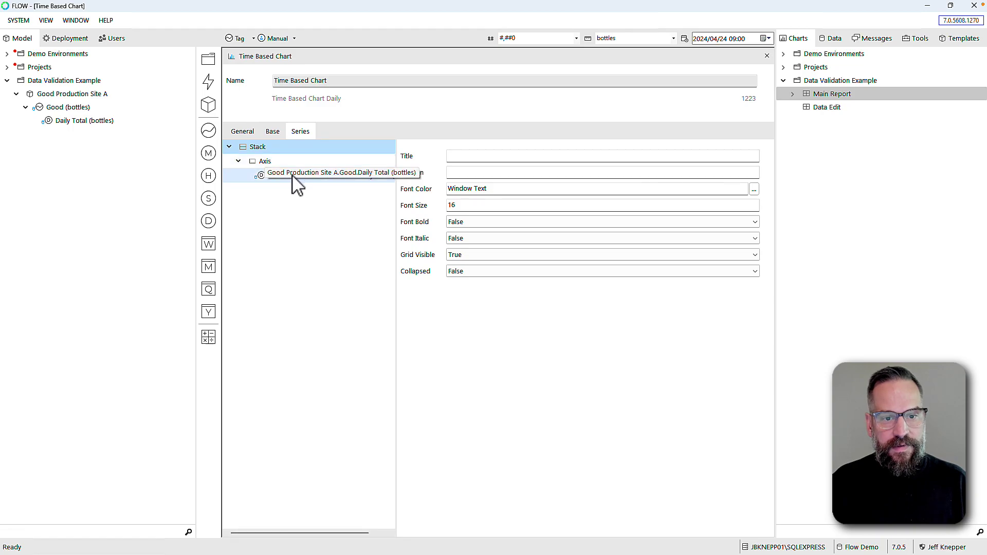
click(294, 177)
click(623, 174)
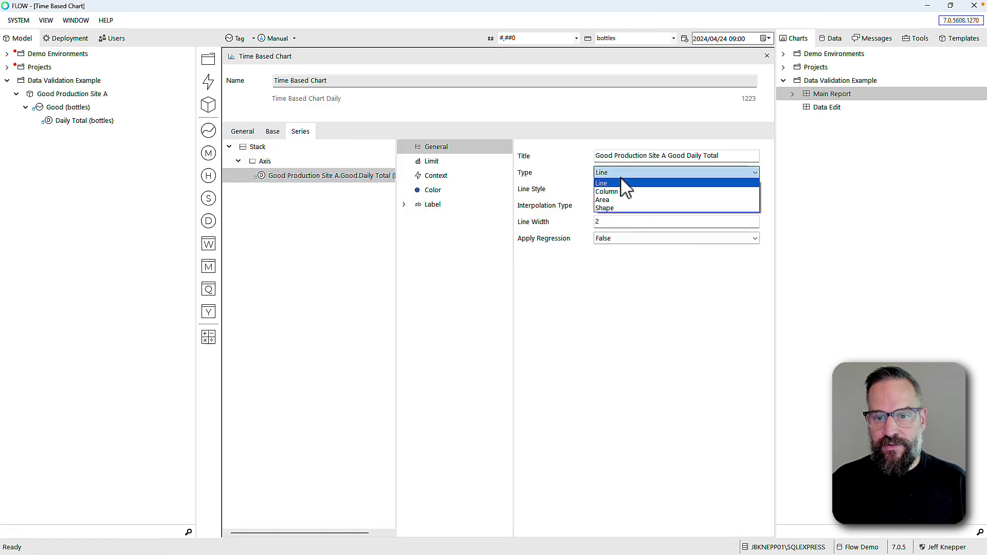
click(626, 196)
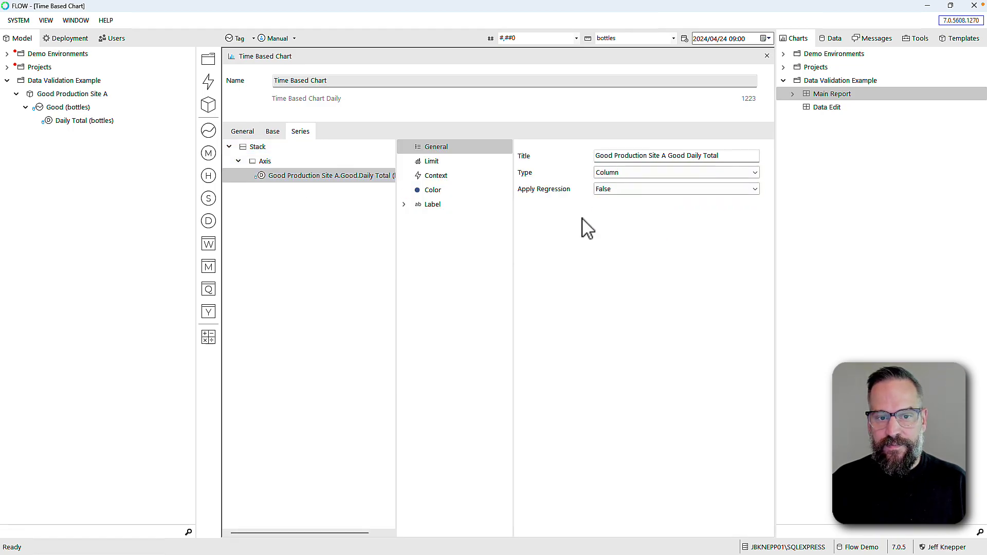
click(651, 158)
text(-)
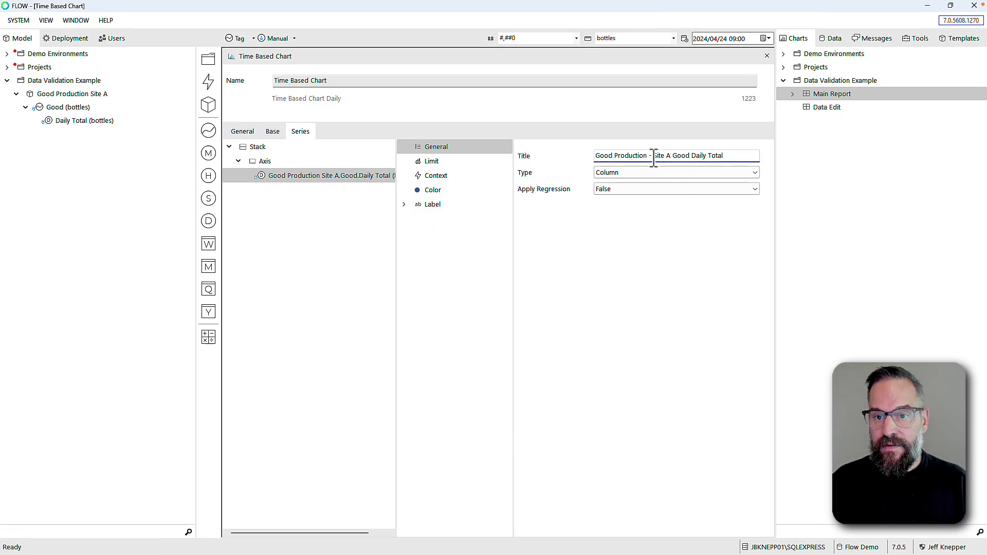
key(shift+End)
key(Delete)
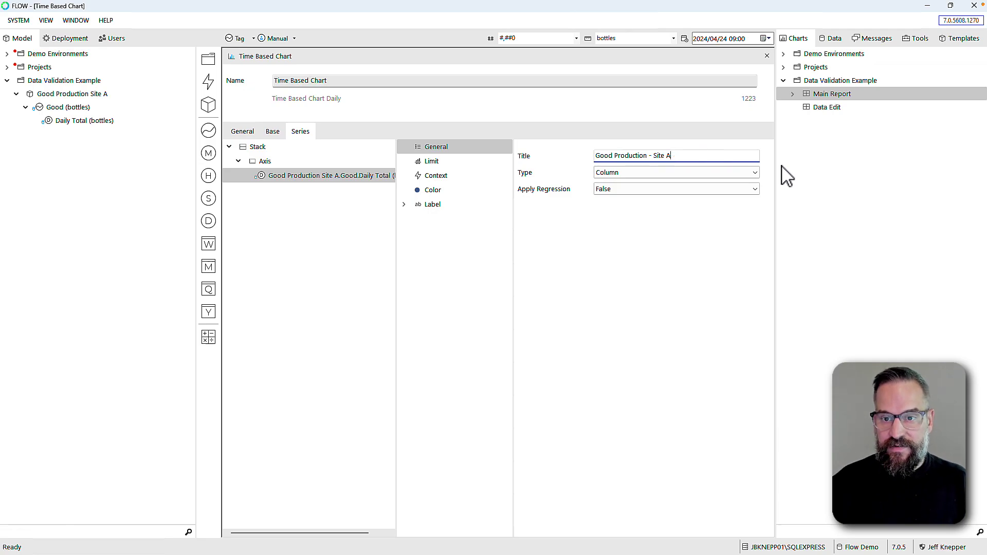
key(Tab)
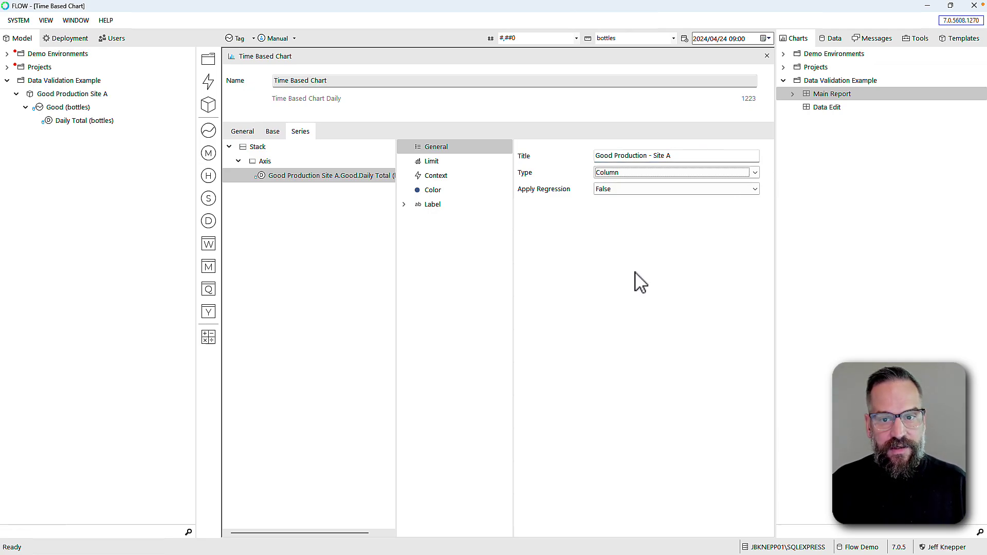
Close the chart settings and review the table's Daily Total and Site A section settings
click(766, 55)
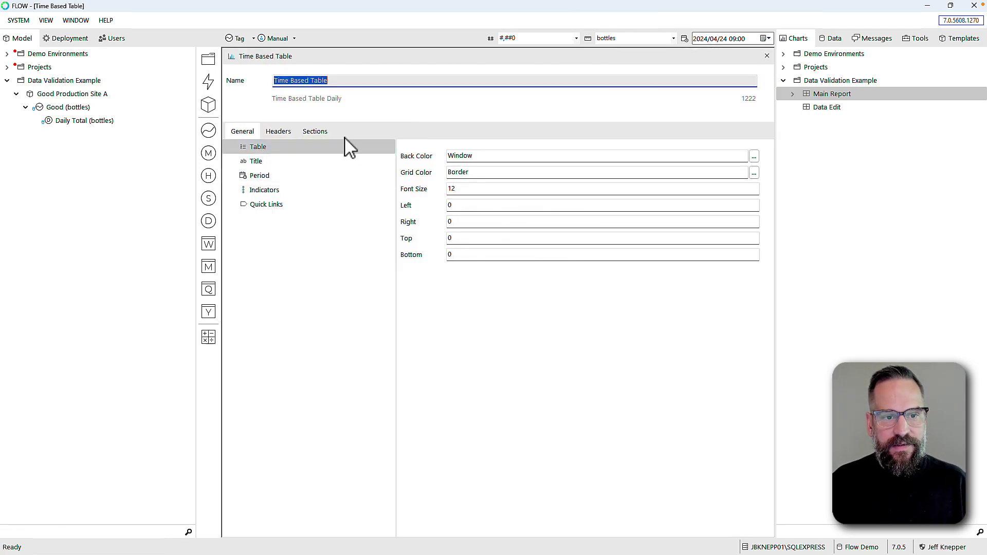
click(316, 135)
click(271, 163)
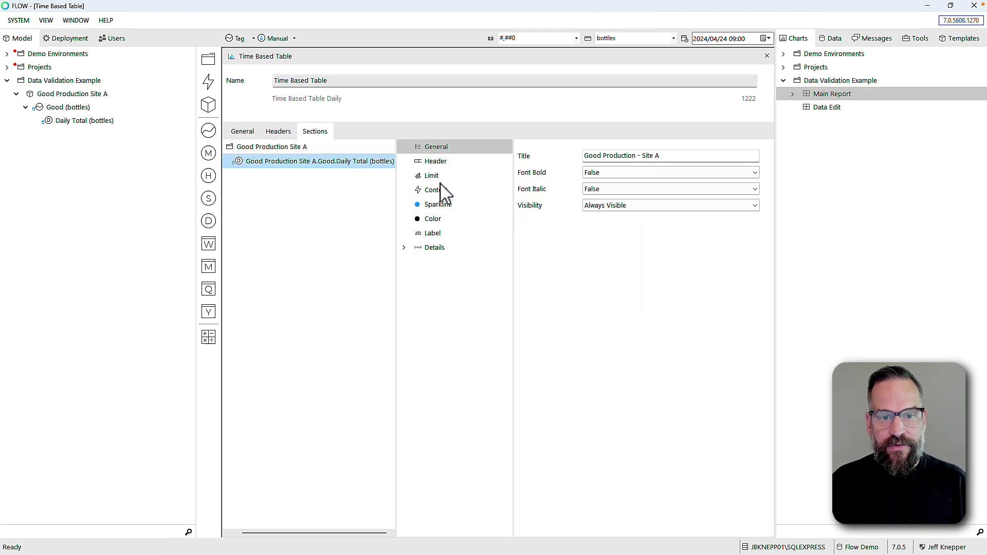
click(255, 148)
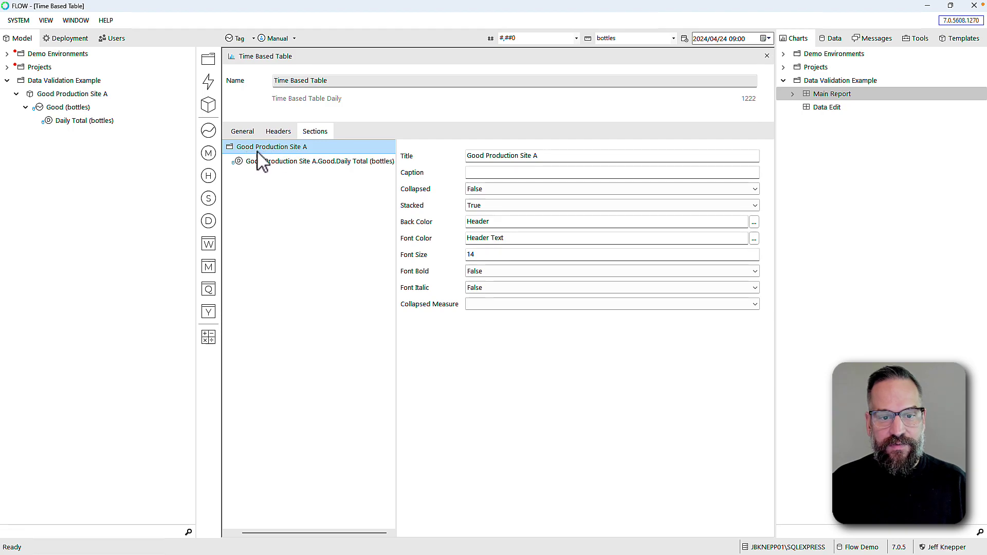
click(286, 163)
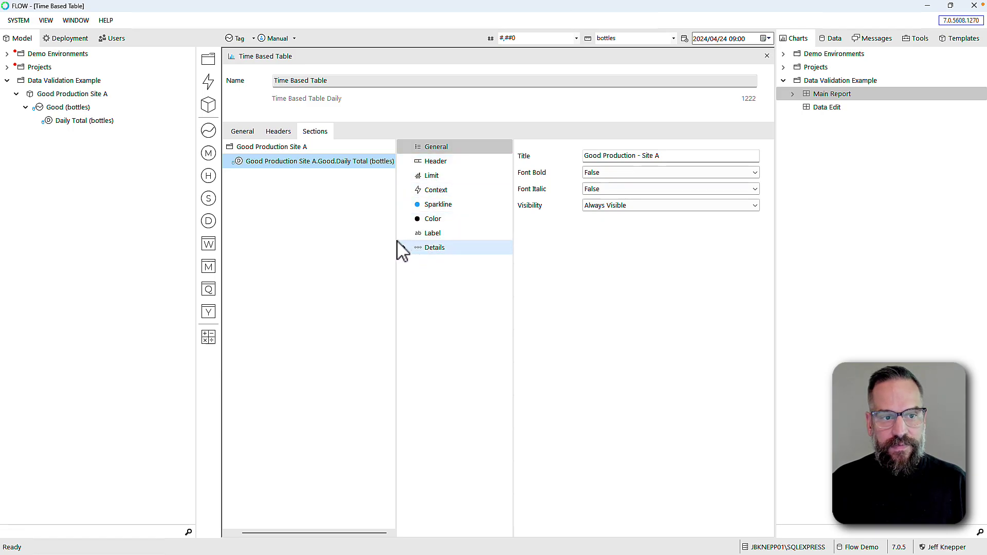
Set the table's Show Version indicator to True and return to Main Report
click(249, 133)
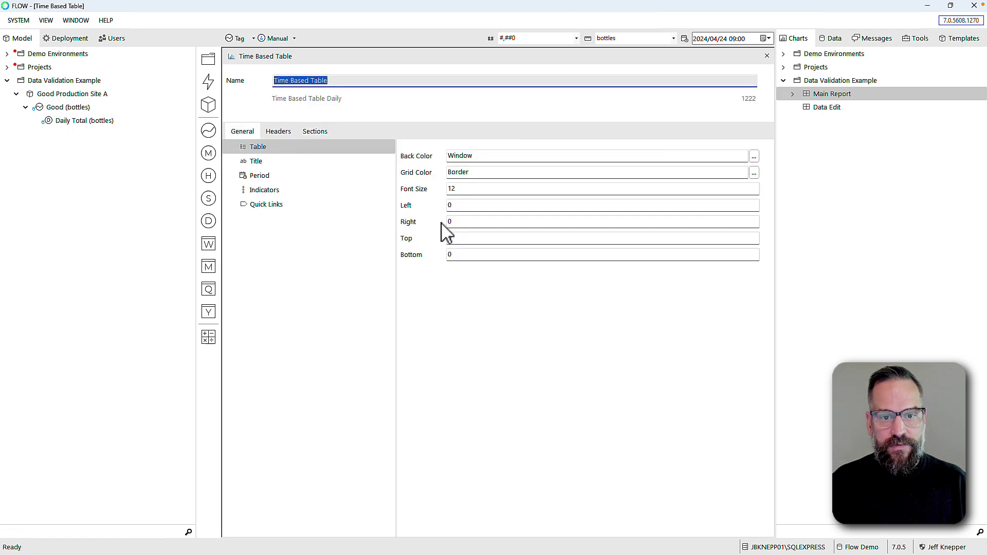
click(263, 191)
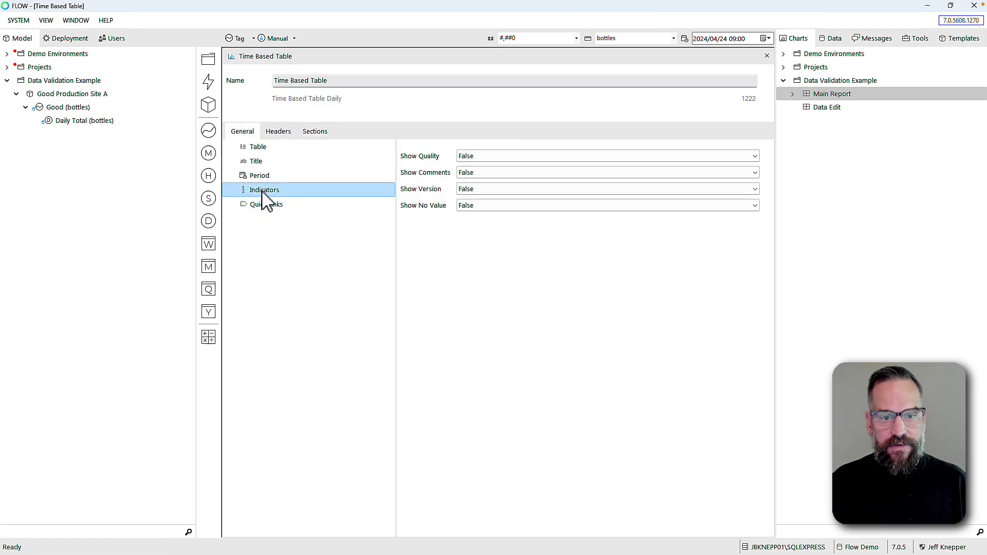
click(474, 194)
click(468, 200)
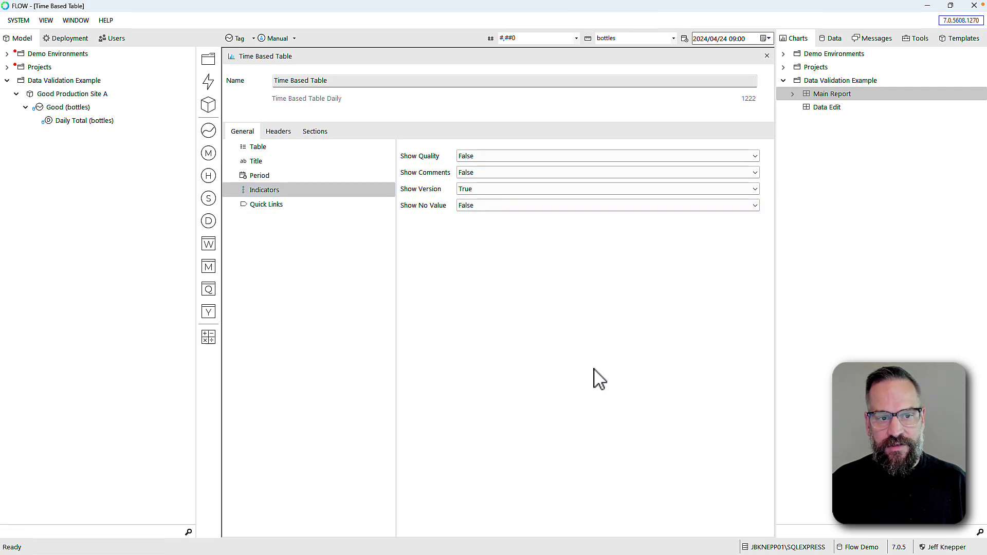
click(767, 55)
click(830, 96)
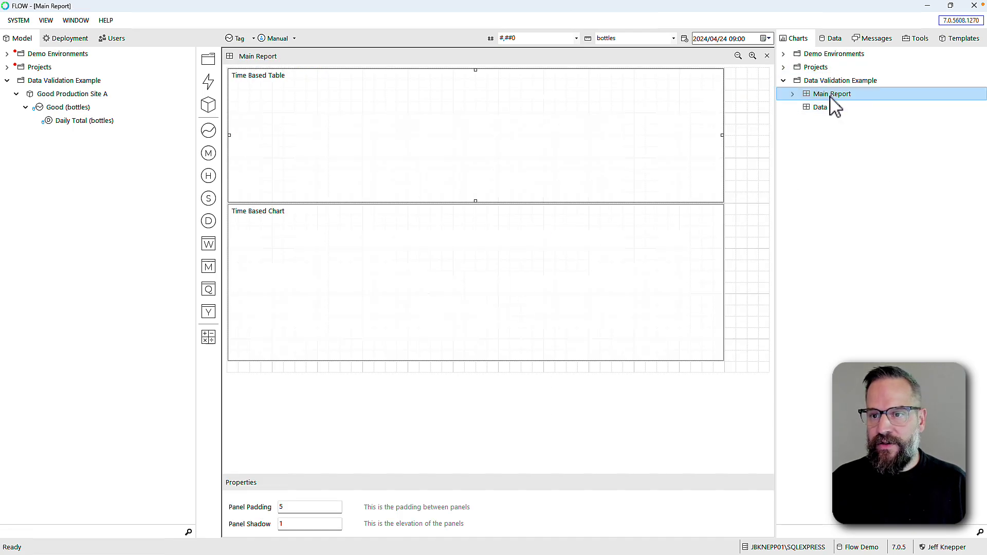
right_click(824, 97)
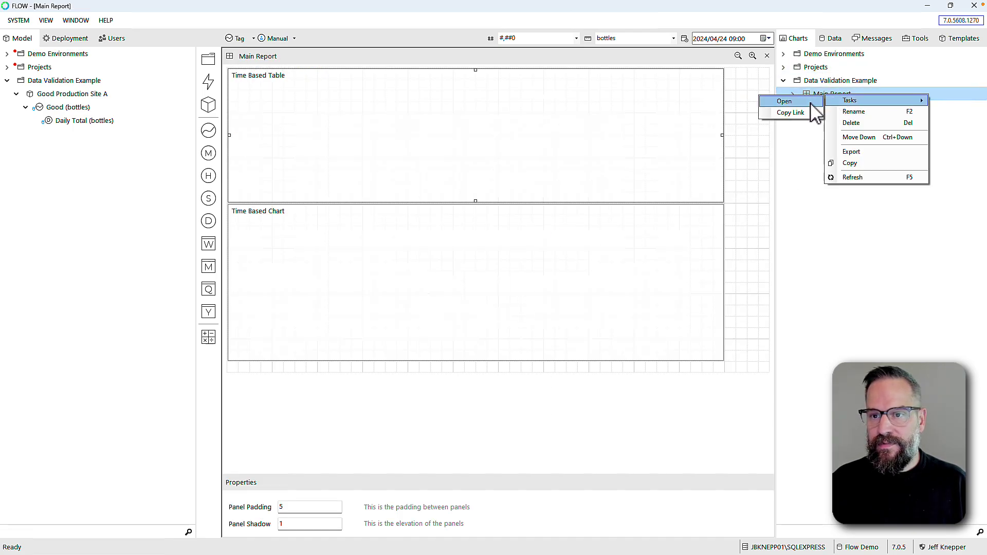
Open Main Report in the web dashboard and review the daily bottle totals for 24 Apr–02 May
click(825, 103)
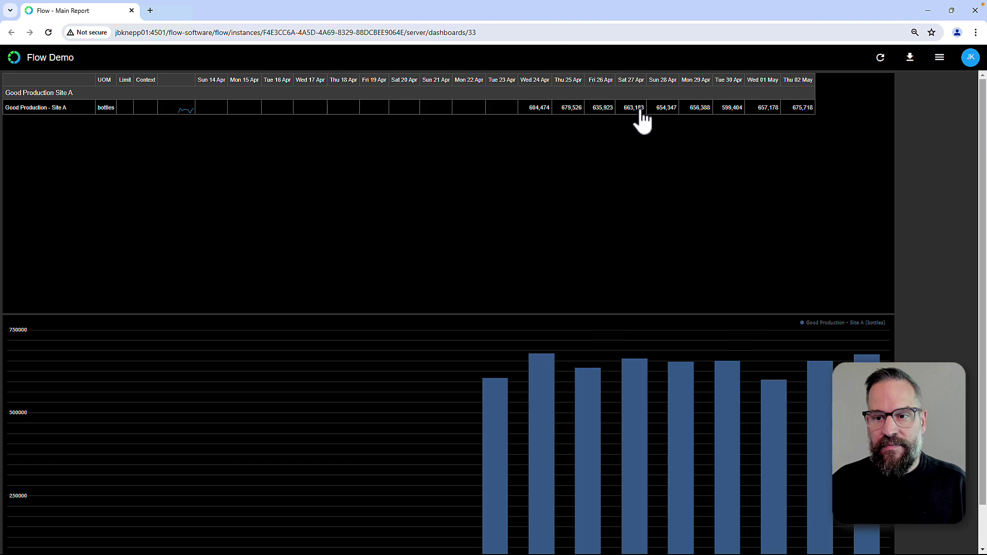
scroll(533, 396, down, 2)
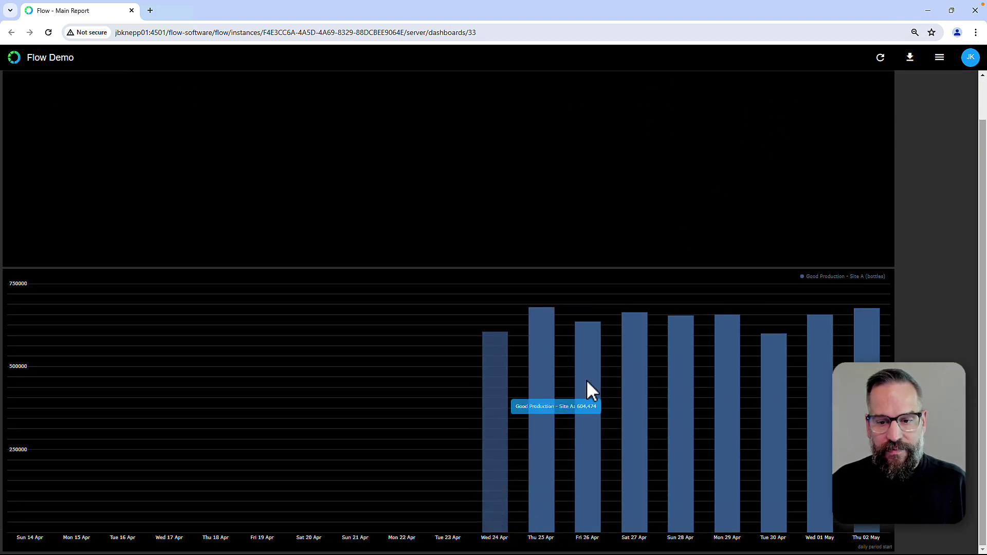
scroll(447, 309, up, 2)
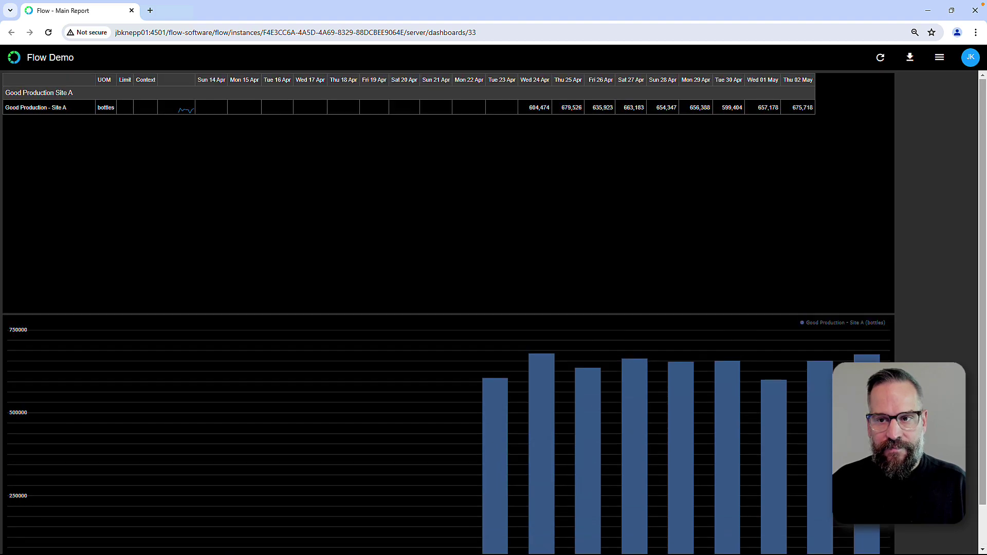
mouse_move(667, 551)
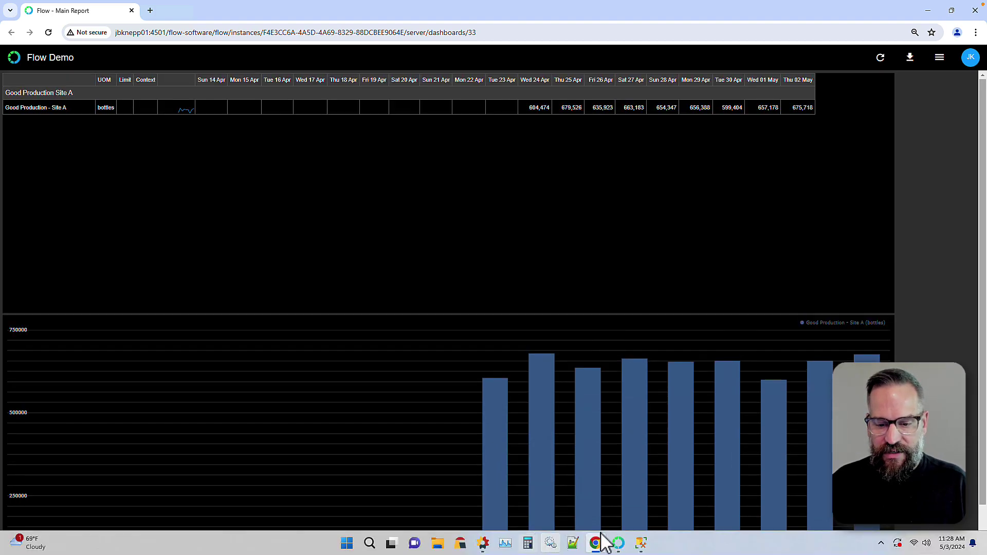
click(619, 544)
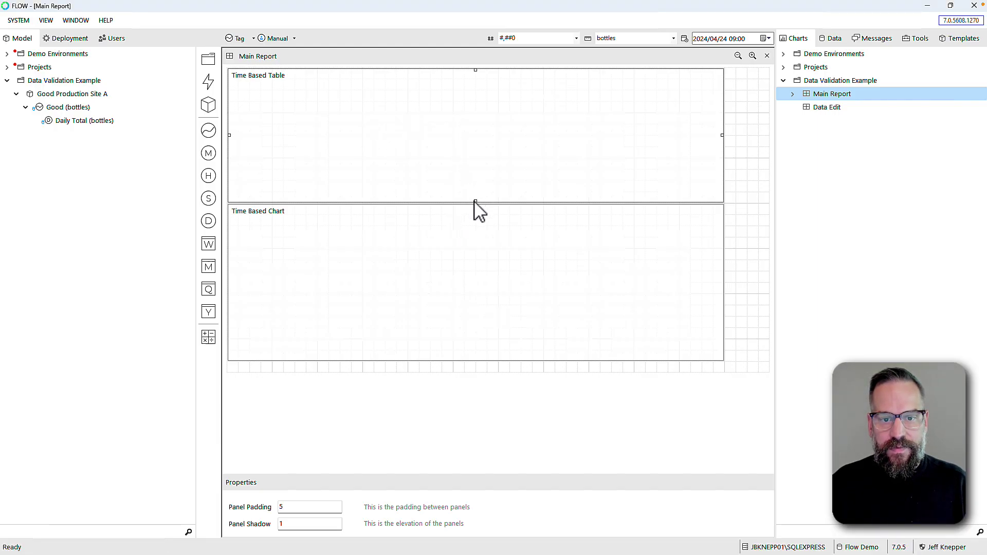
Shorten the Time Based Table, move the chart up beneath it, and reduce the chart's height
drag(476, 202, 473, 145)
click(482, 279)
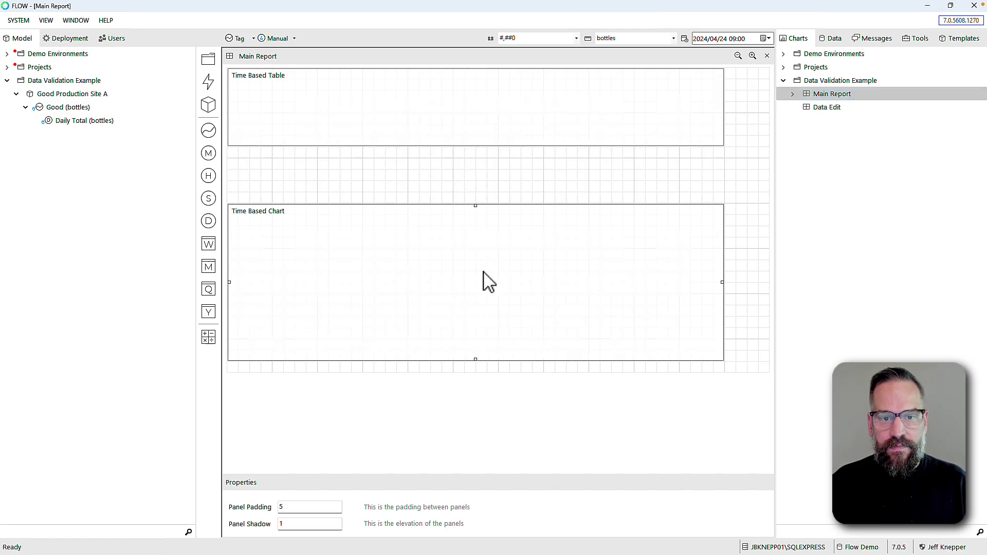
drag(482, 279, 483, 212)
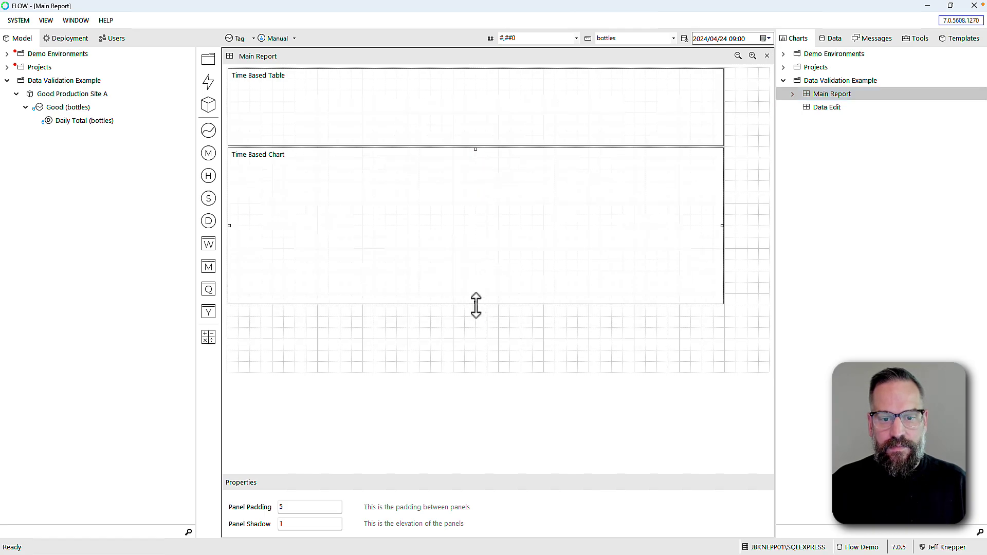
drag(475, 305, 475, 224)
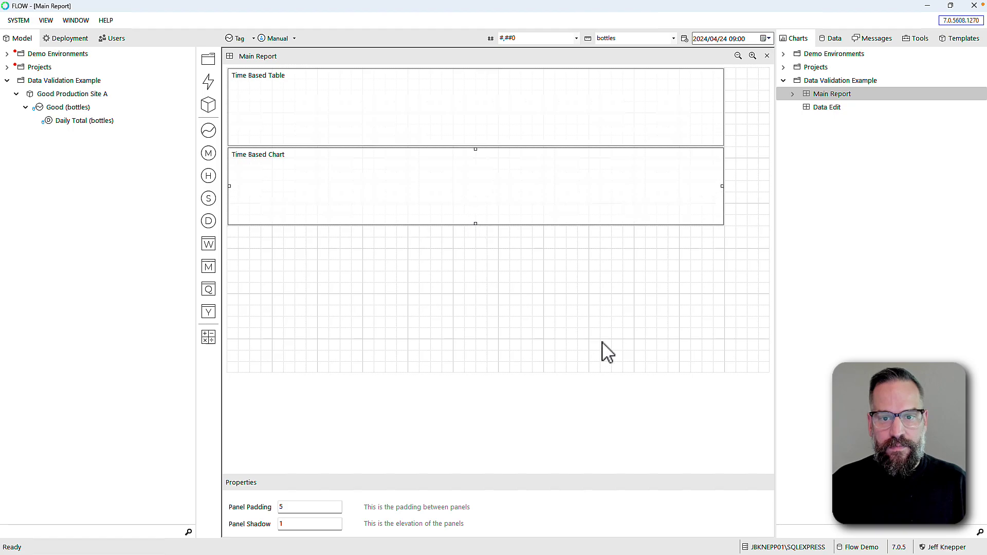
mouse_move(551, 545)
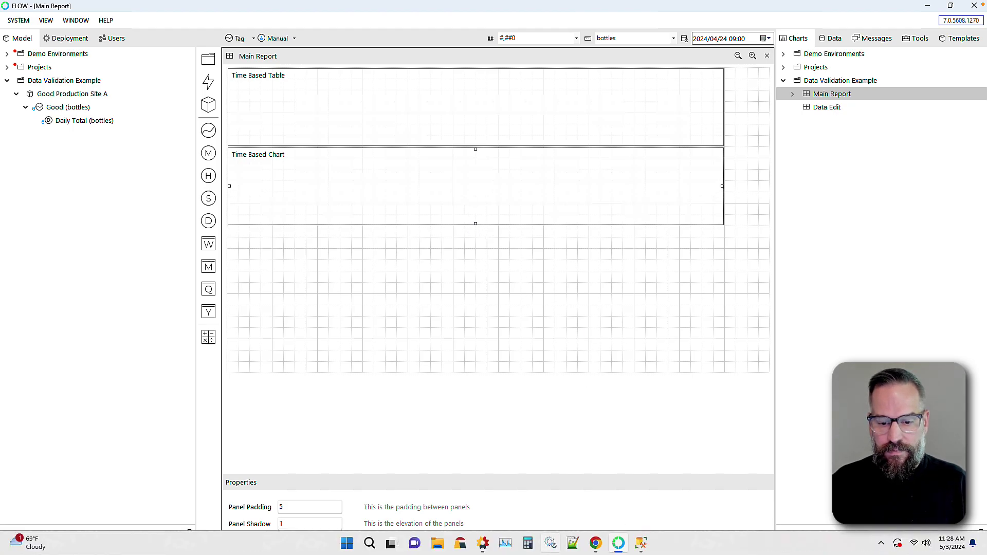
Reload the web dashboard, sign out, and reopen Main Report from the Data Validation Example folder
click(595, 543)
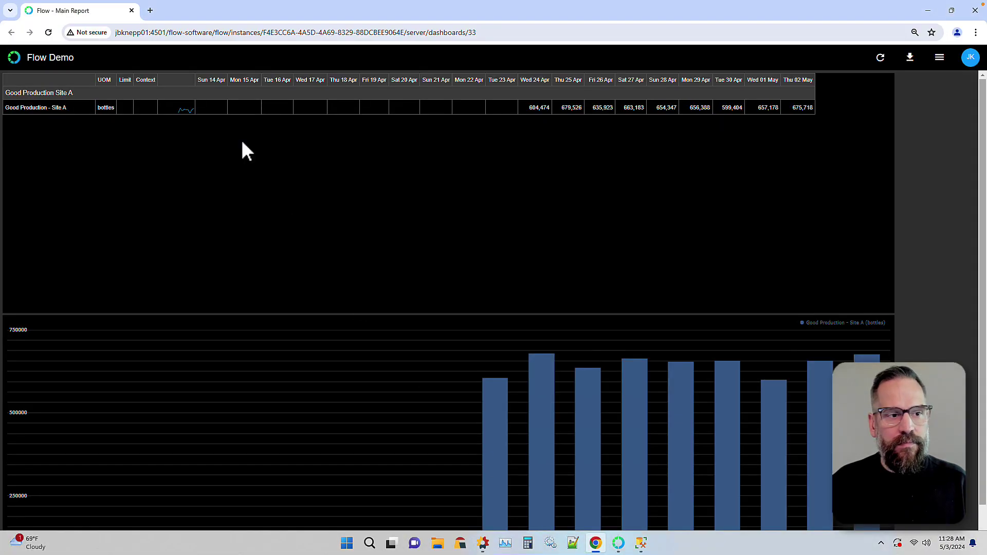
click(54, 32)
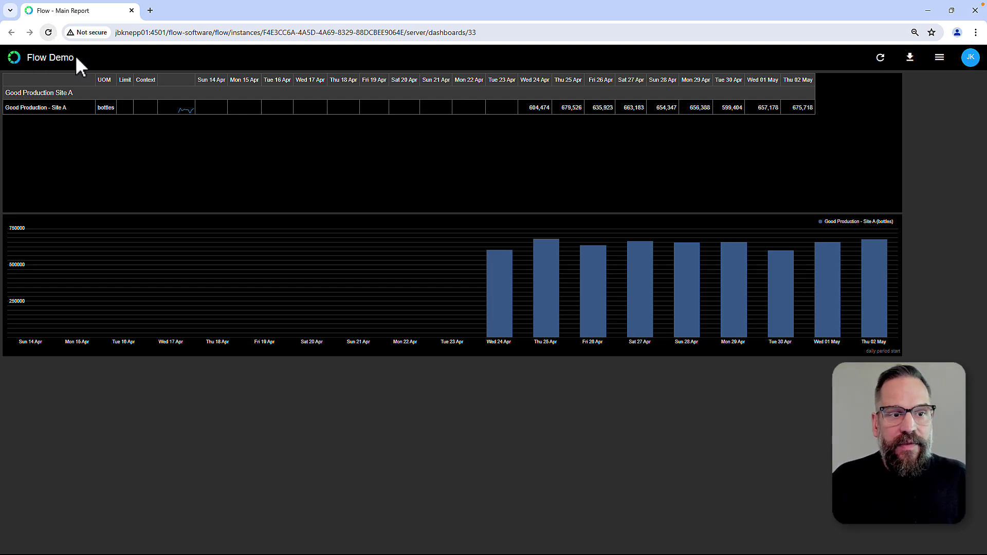
click(969, 61)
click(960, 106)
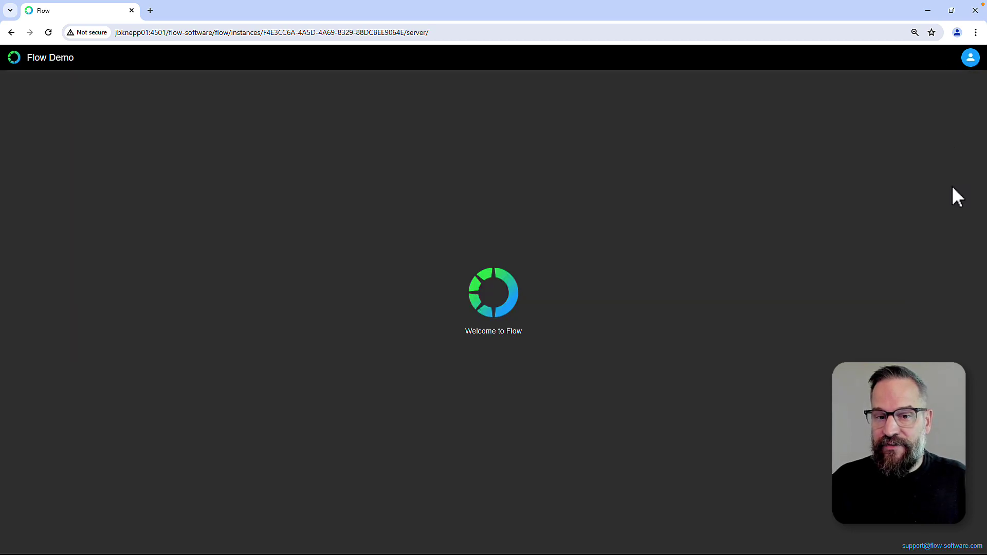
click(13, 58)
click(5, 124)
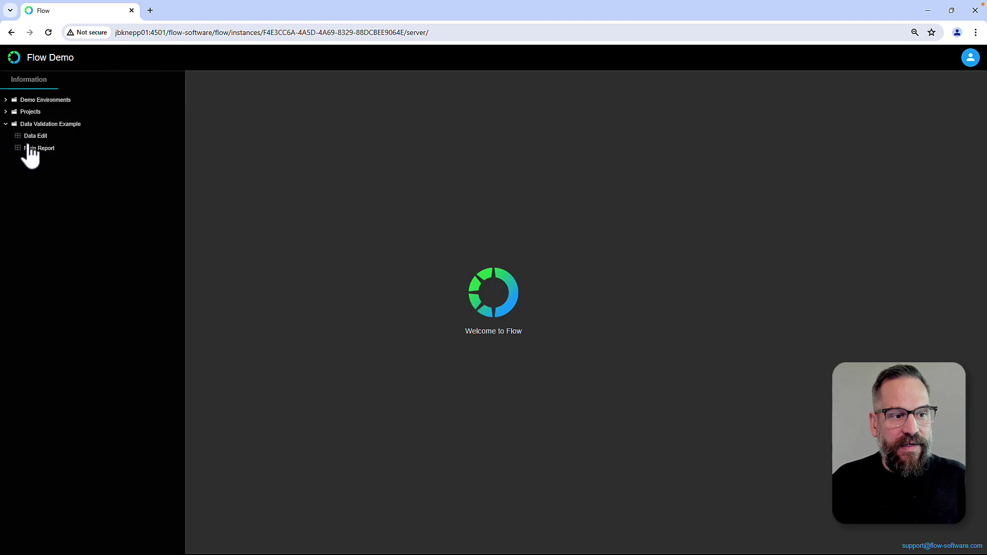
click(41, 150)
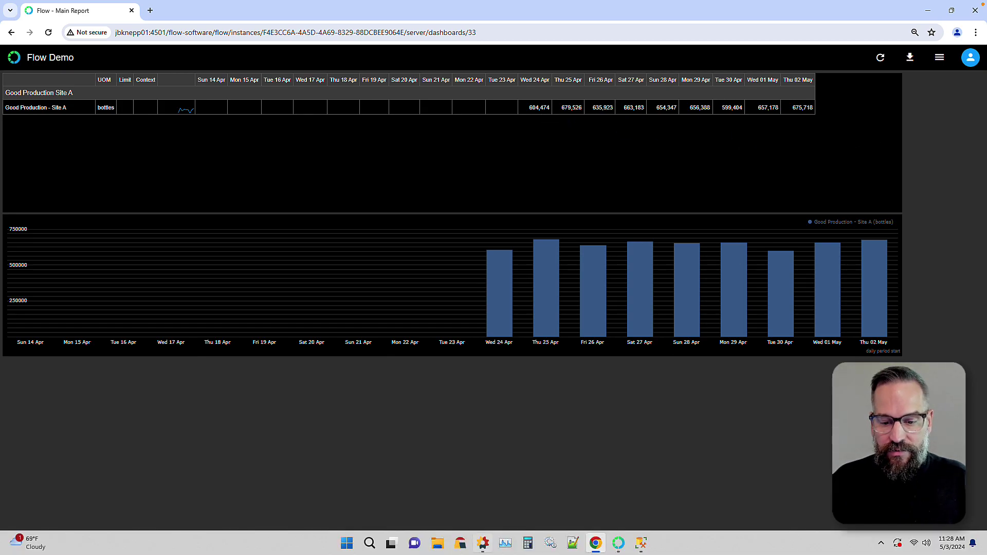
click(619, 543)
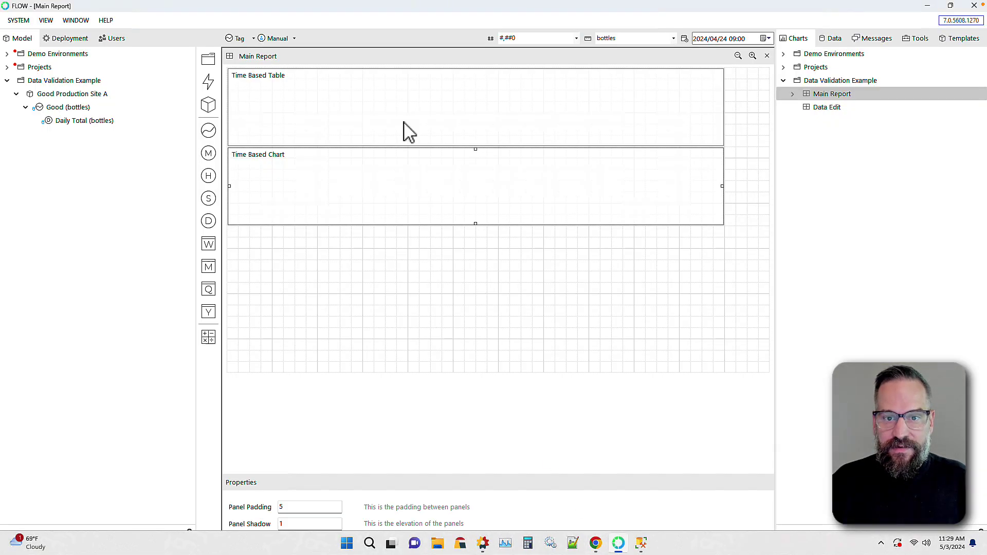
Add a Time Based Form to the Data Edit dashboard canvas
click(819, 108)
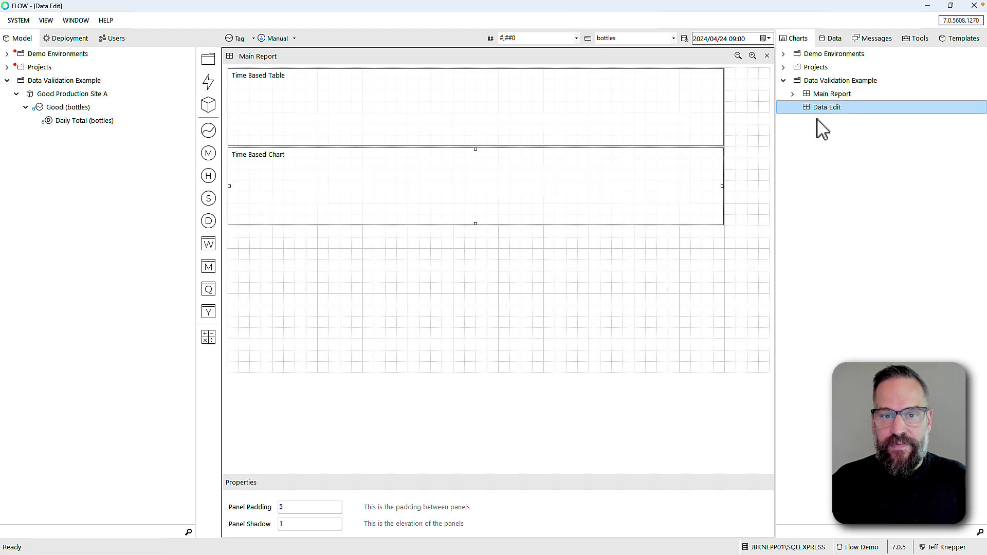
right_click(287, 97)
mouse_move(311, 102)
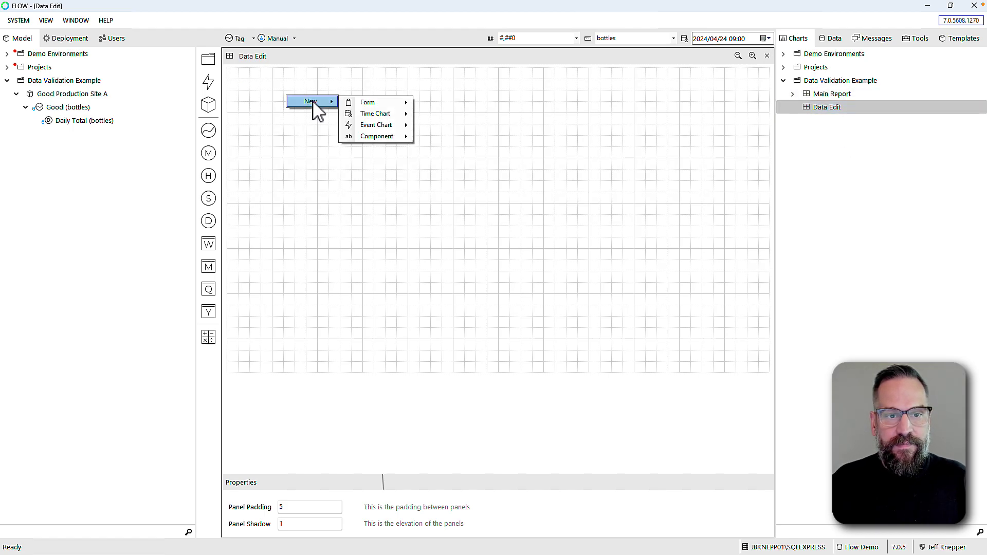
mouse_move(387, 103)
mouse_move(457, 127)
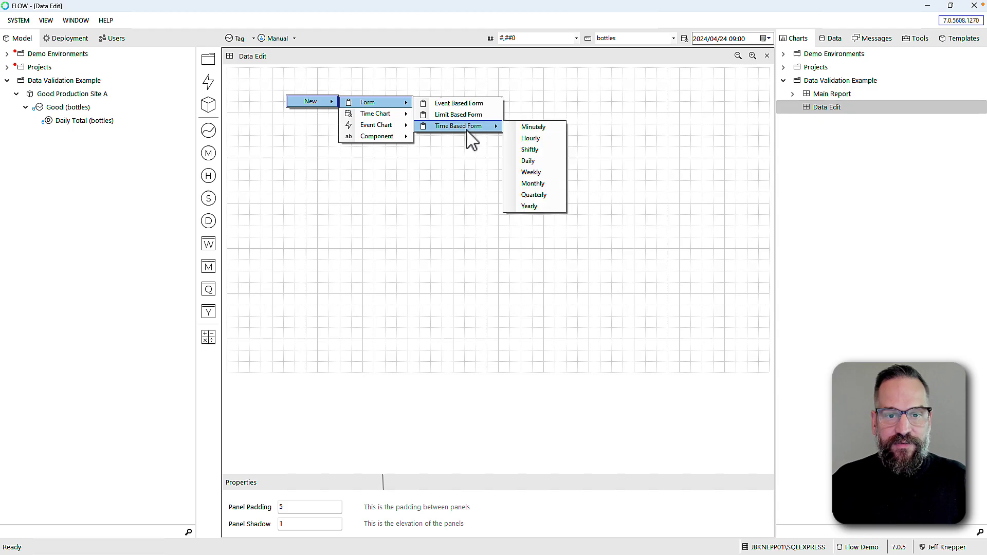
click(544, 172)
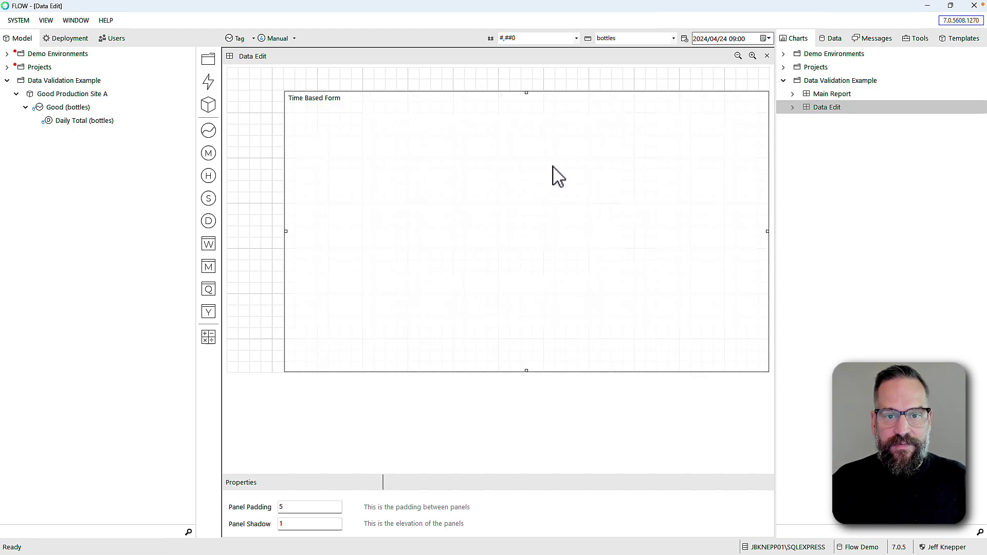
Move the form to the top-left, stretch it full width, shorten it, and open its settings
drag(514, 159, 463, 134)
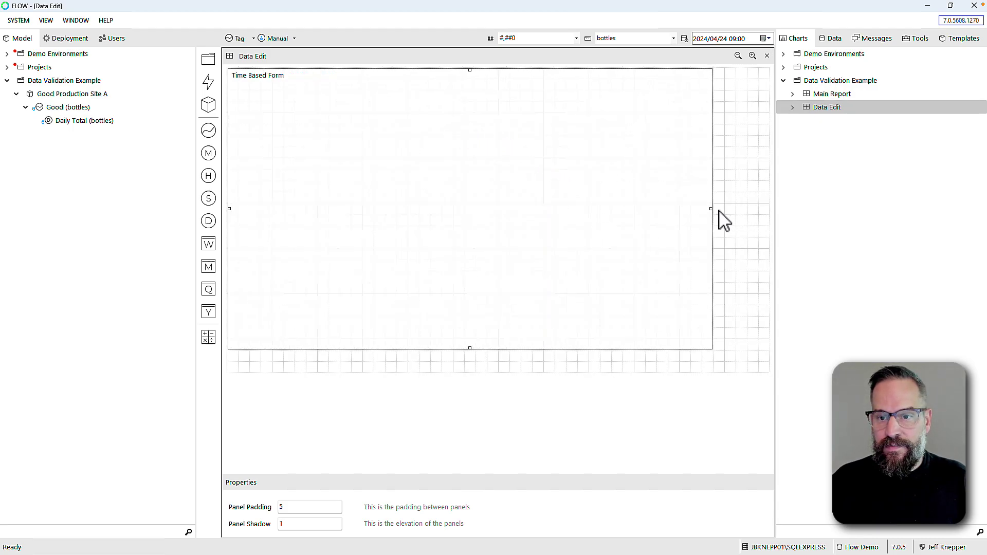
drag(724, 210, 734, 210)
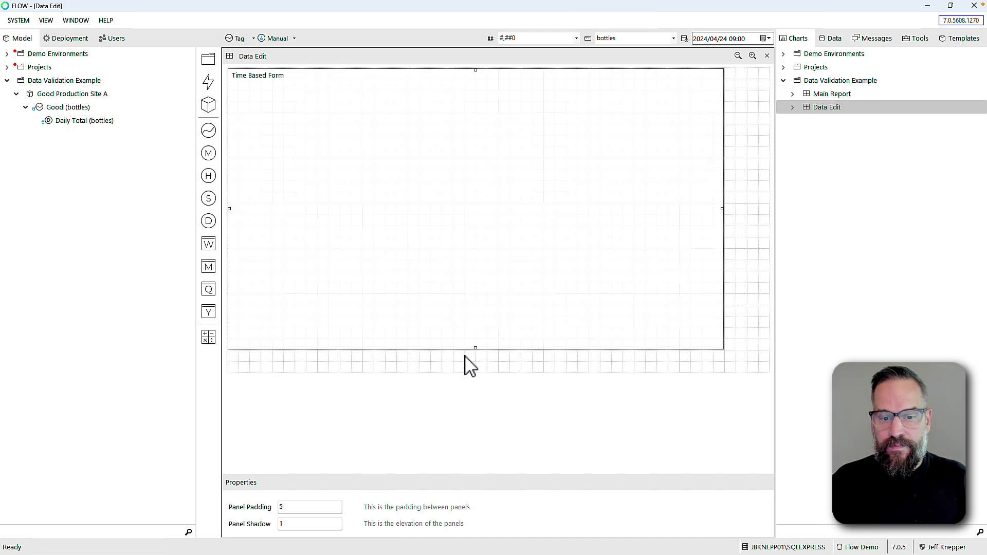
drag(475, 350, 492, 133)
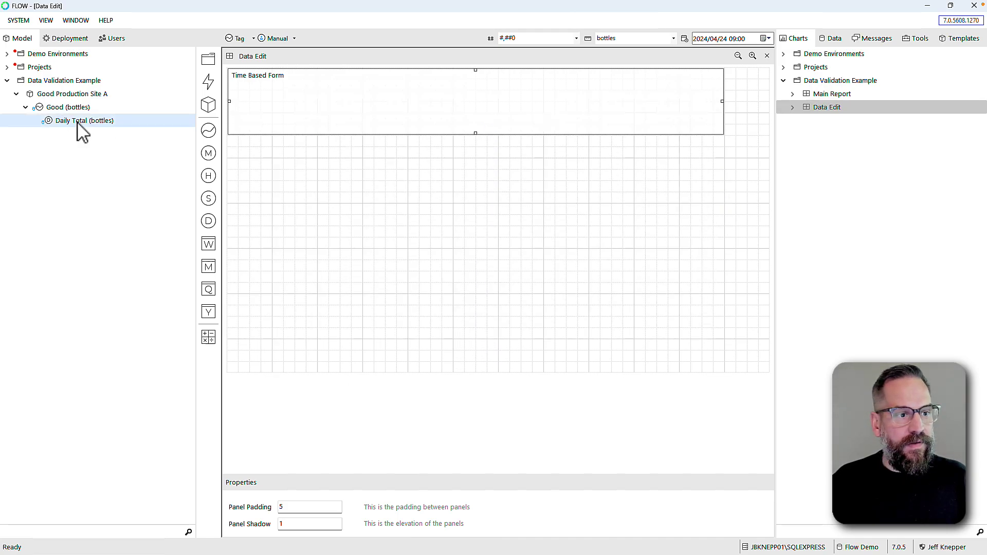
double_click(324, 107)
Set the form's Interval Type to Week(s) with Period Start Intervals of 2
click(260, 178)
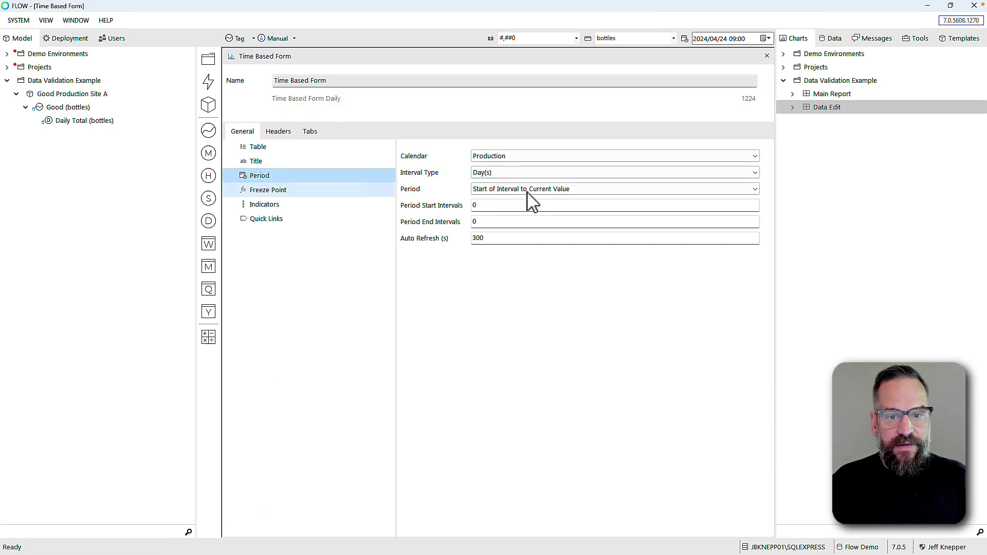
click(500, 174)
click(485, 216)
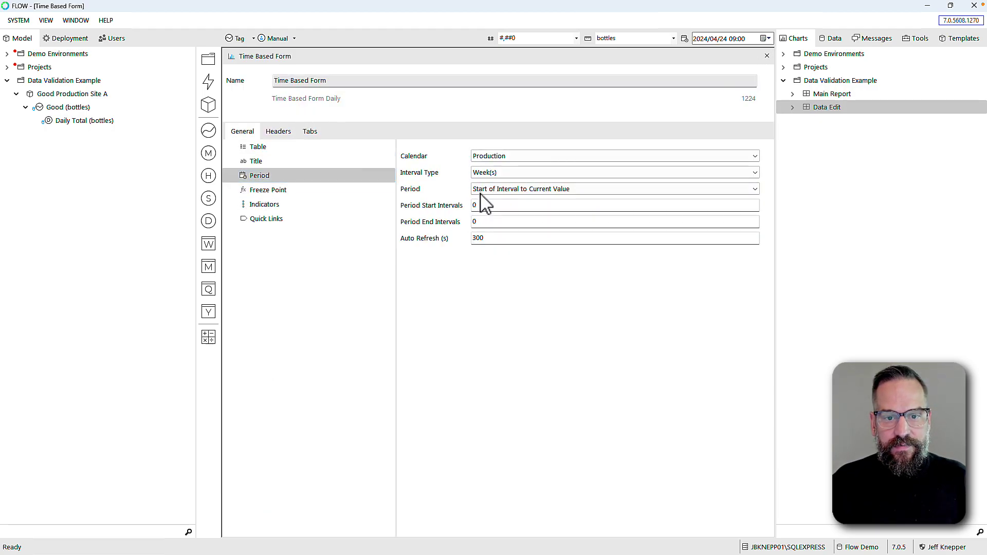
key(Tab)
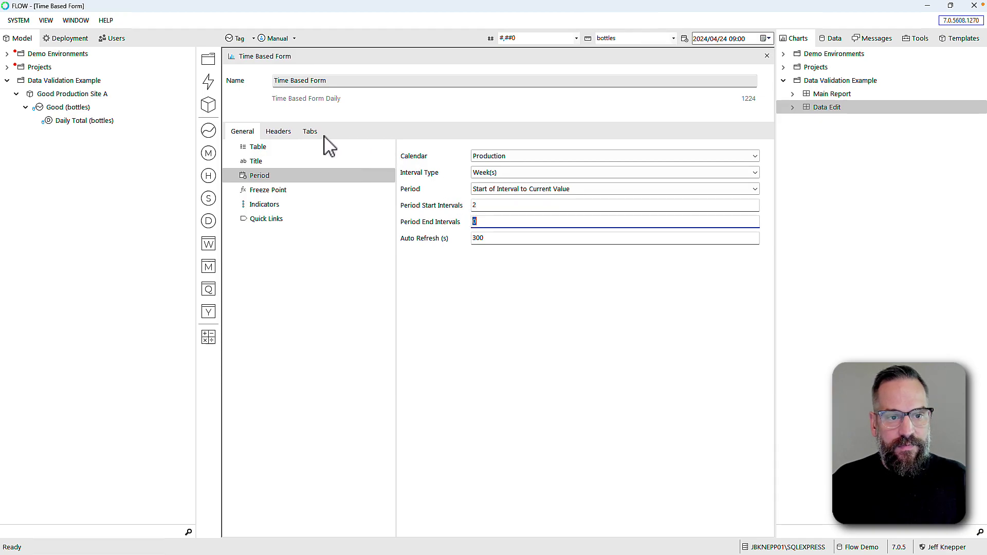
Add Daily Total (bottles) to the form titled 'Good Production - Site A' and close the editor
click(310, 132)
drag(45, 124, 258, 152)
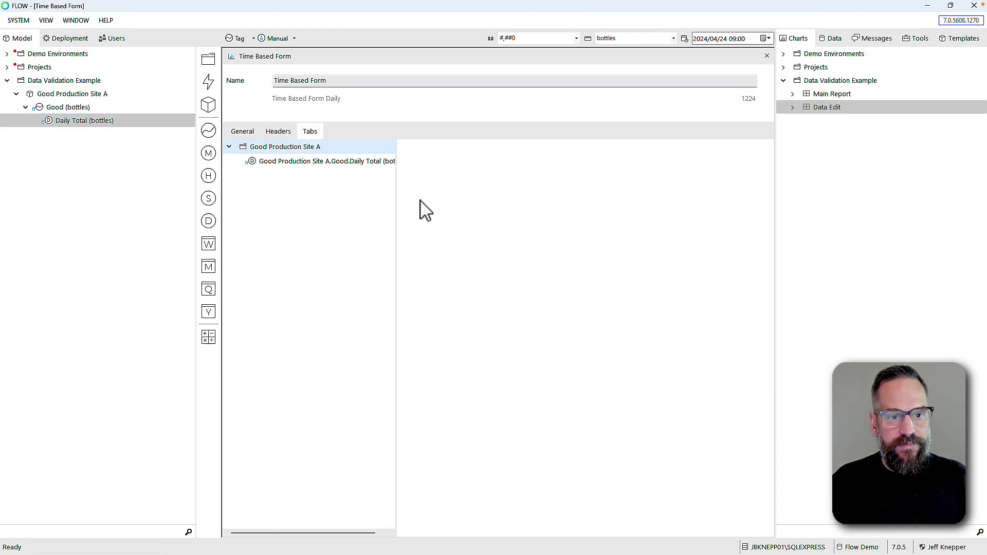
click(320, 162)
drag(638, 155, 741, 160)
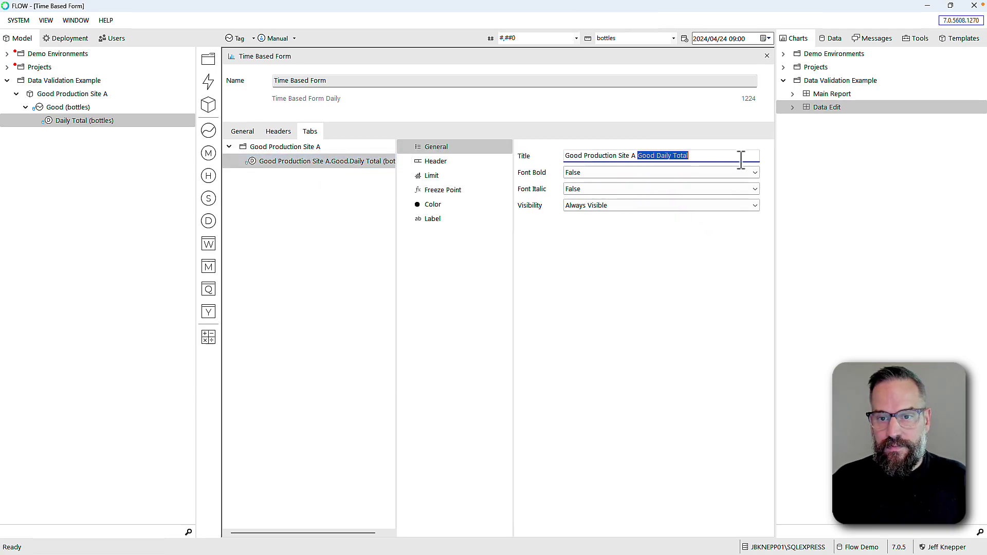
key(BackSpace)
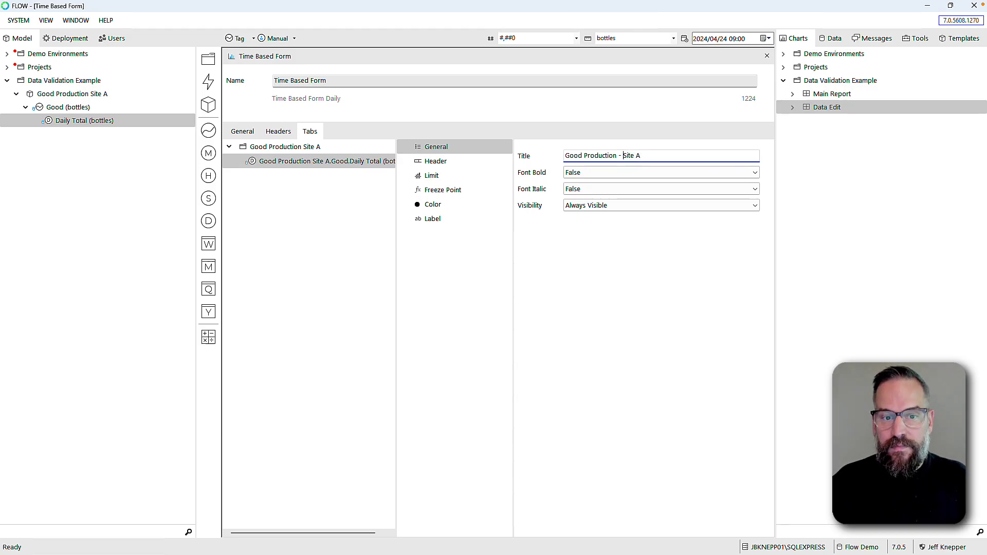
key(Tab)
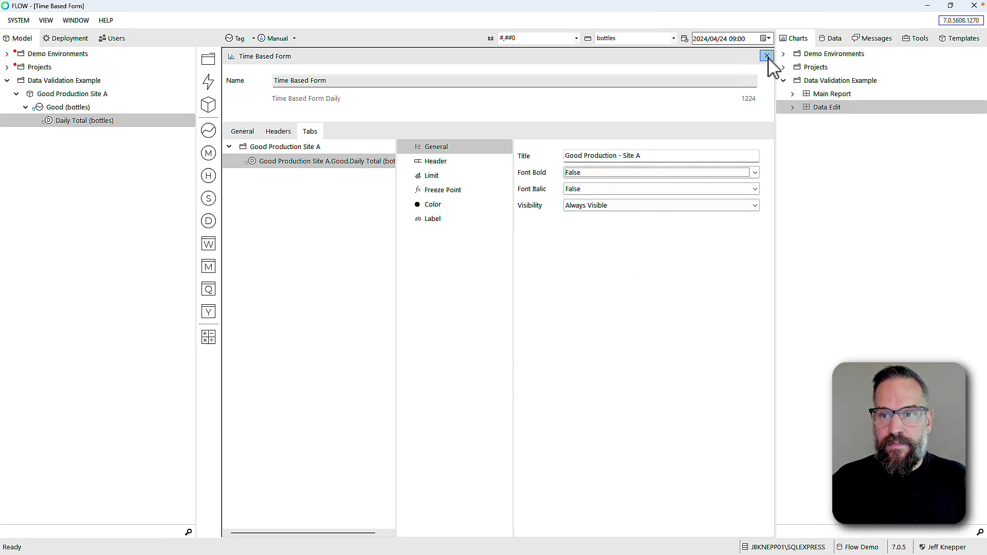
click(766, 55)
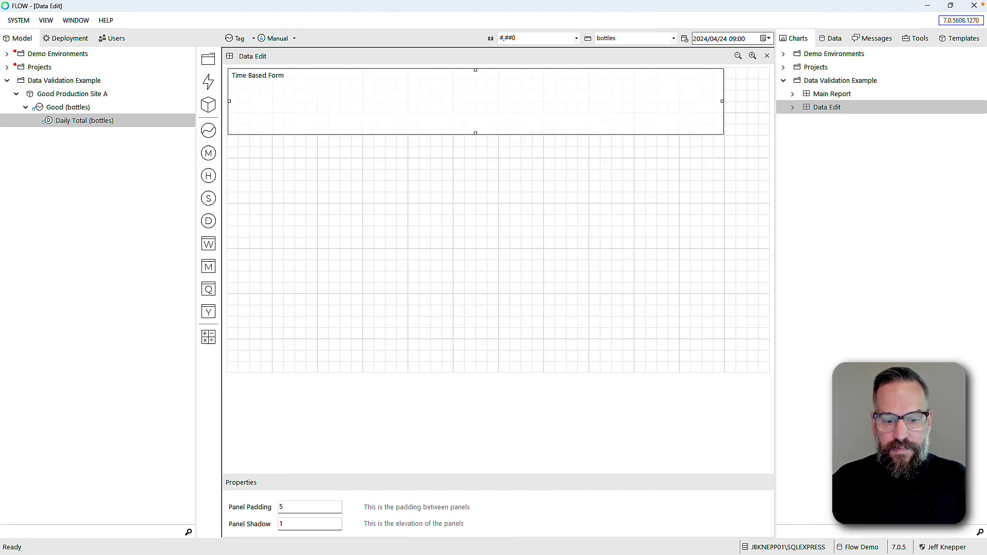
Launch Data Edit in the web browser from its Tasks context menu in the Charts tree
mouse_move(646, 549)
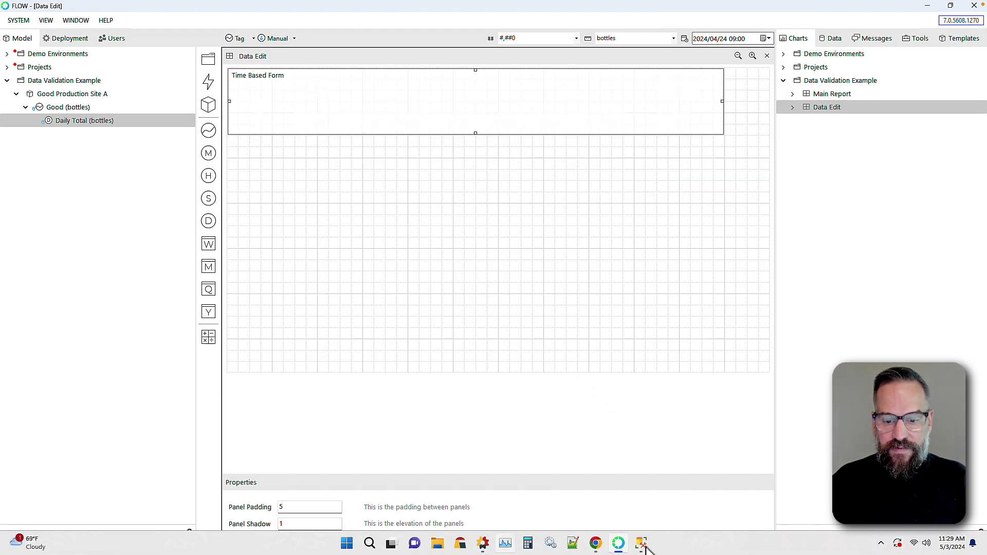
click(803, 110)
right_click(821, 117)
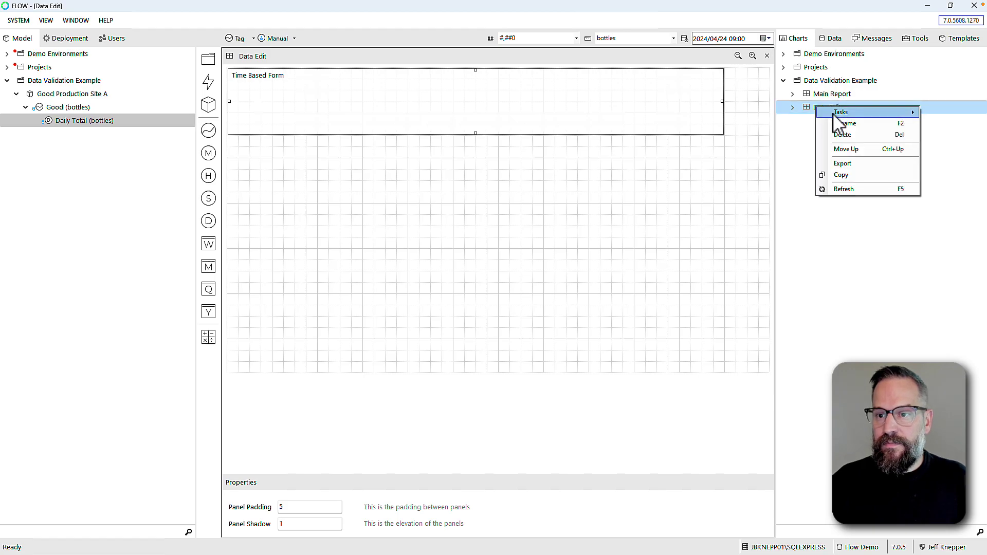
mouse_move(848, 114)
click(947, 124)
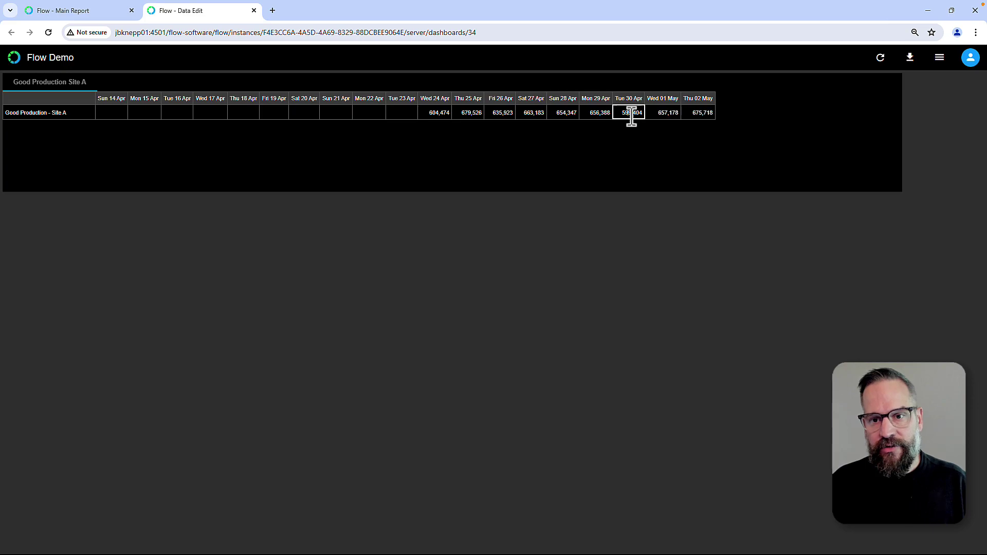
Try changing the Tue 30 Apr value to 66666 and dismiss the Unauthorized alert
click(637, 113)
double_click(633, 113)
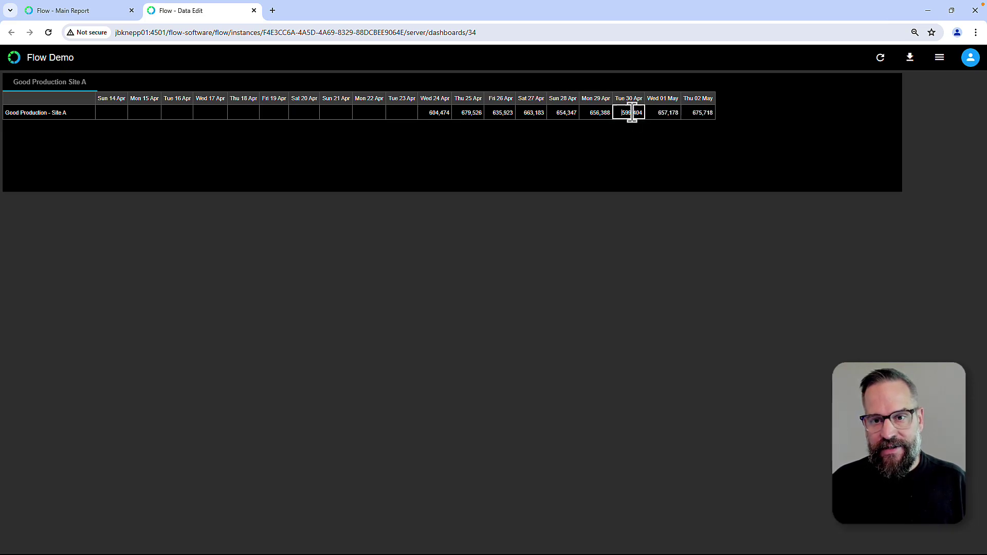
text(66666)
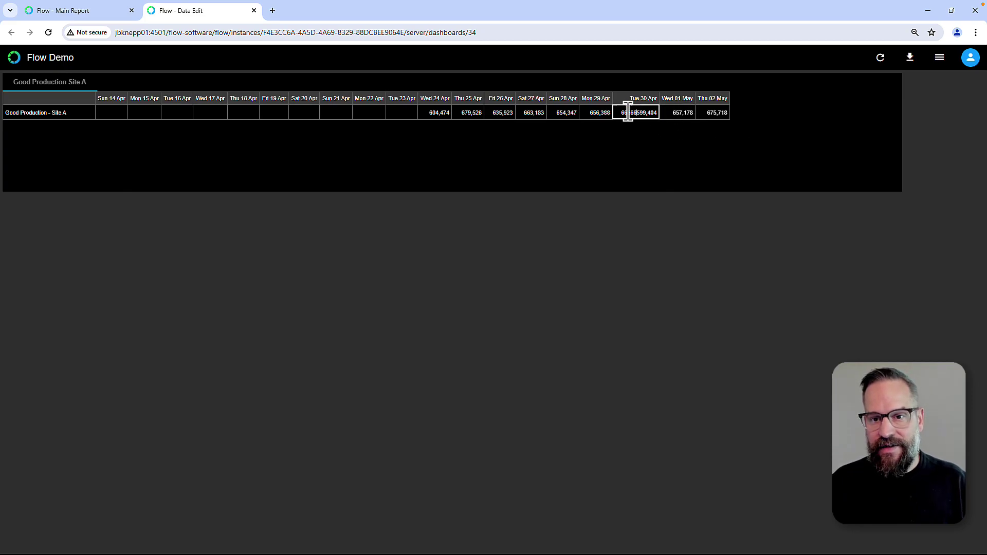
click(631, 114)
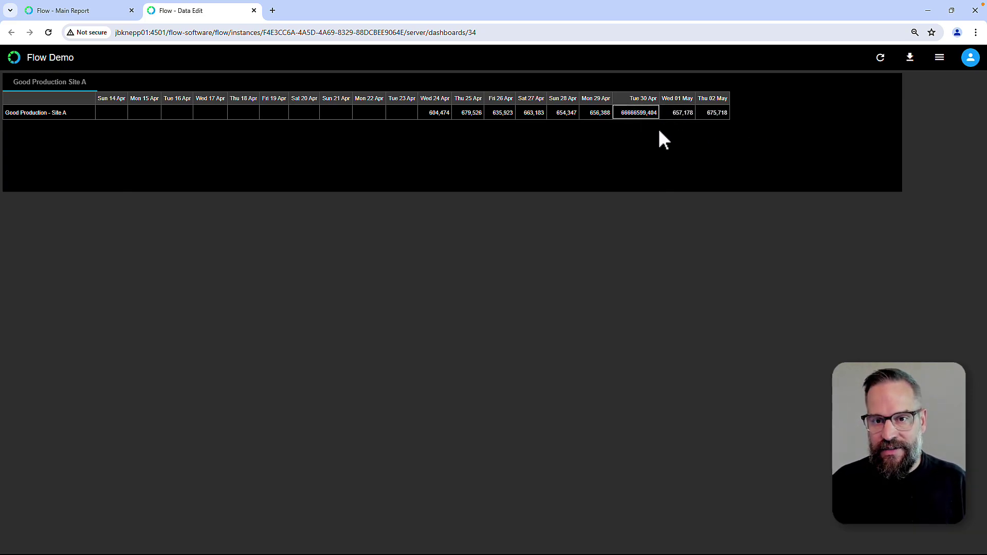
click(689, 116)
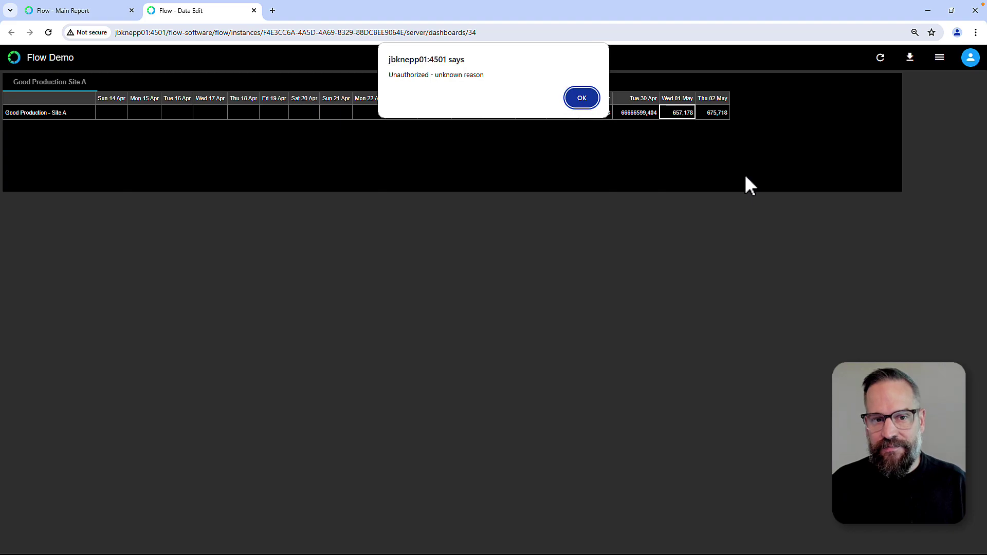
click(591, 99)
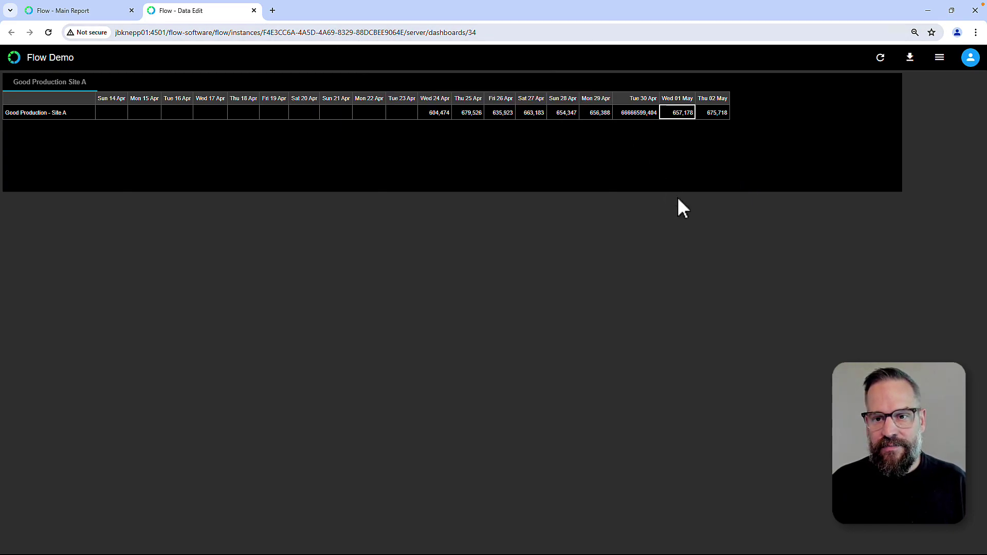
Sign in to the dashboard with the username and account password
click(970, 57)
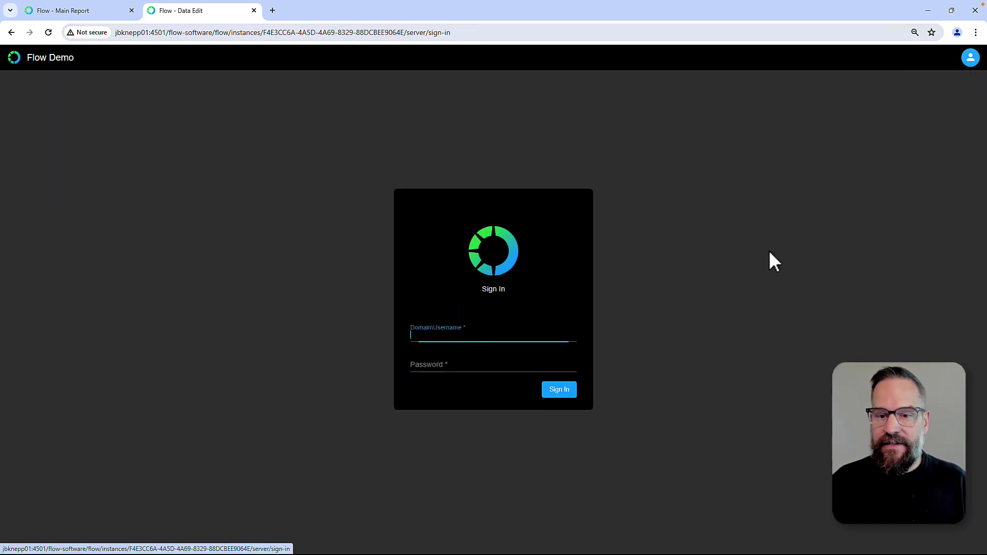
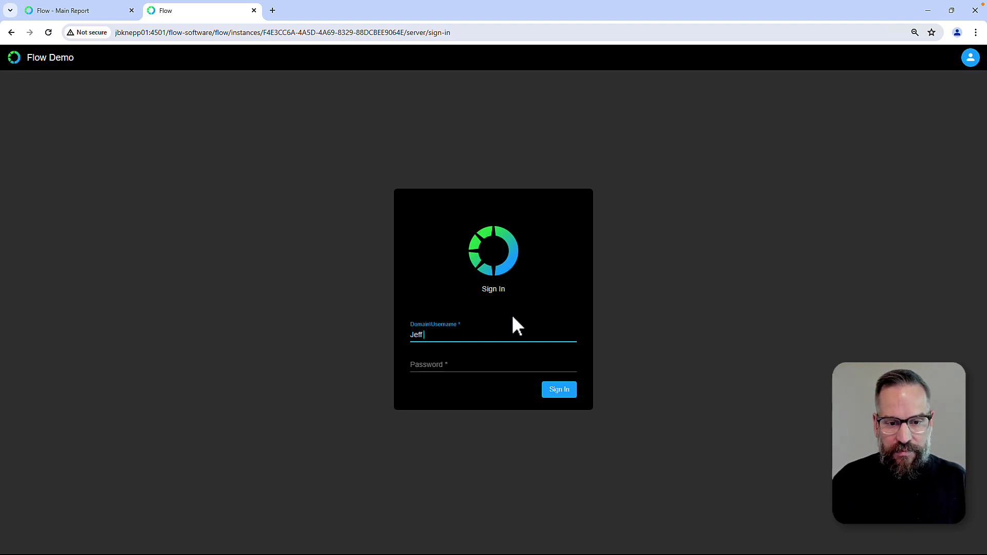
key(Tab)
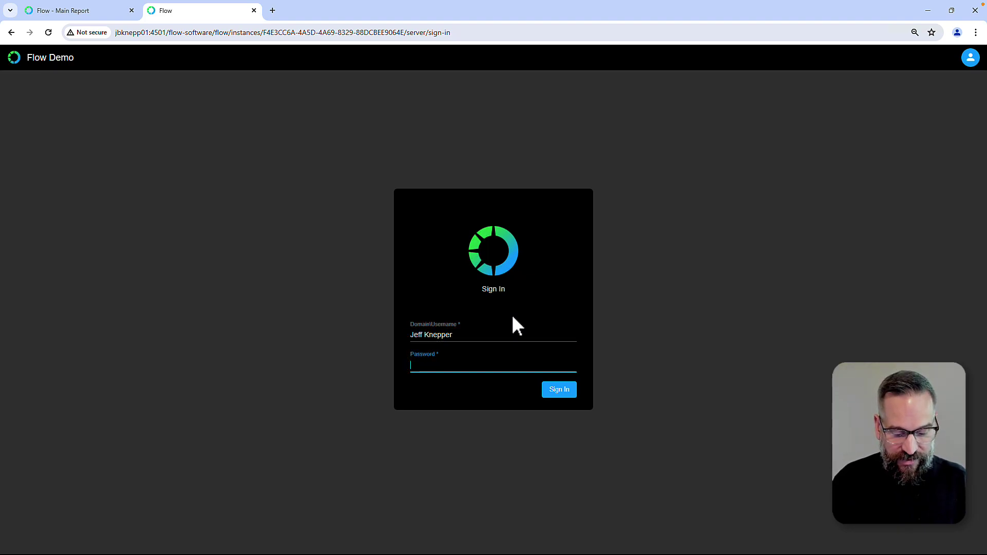
text(•)
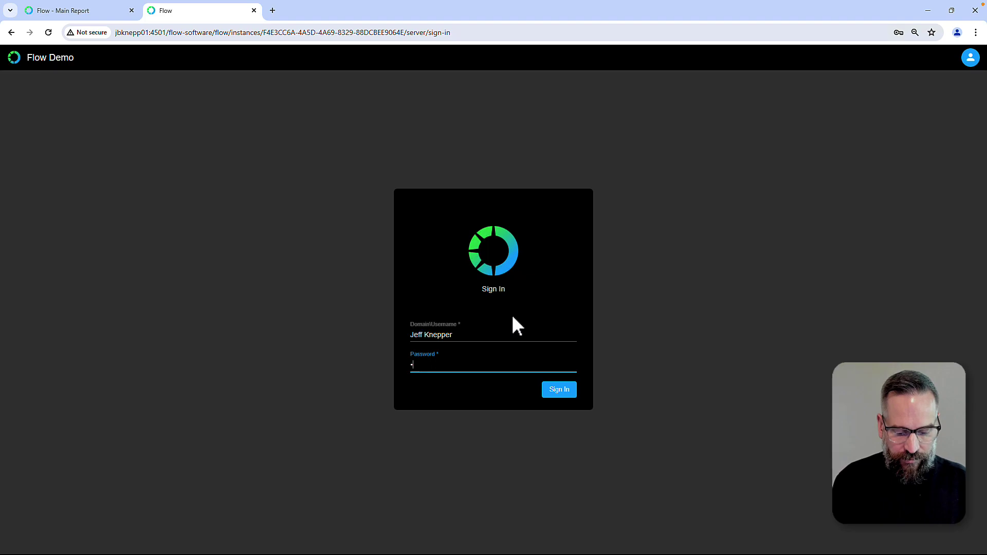
text(•••••••)
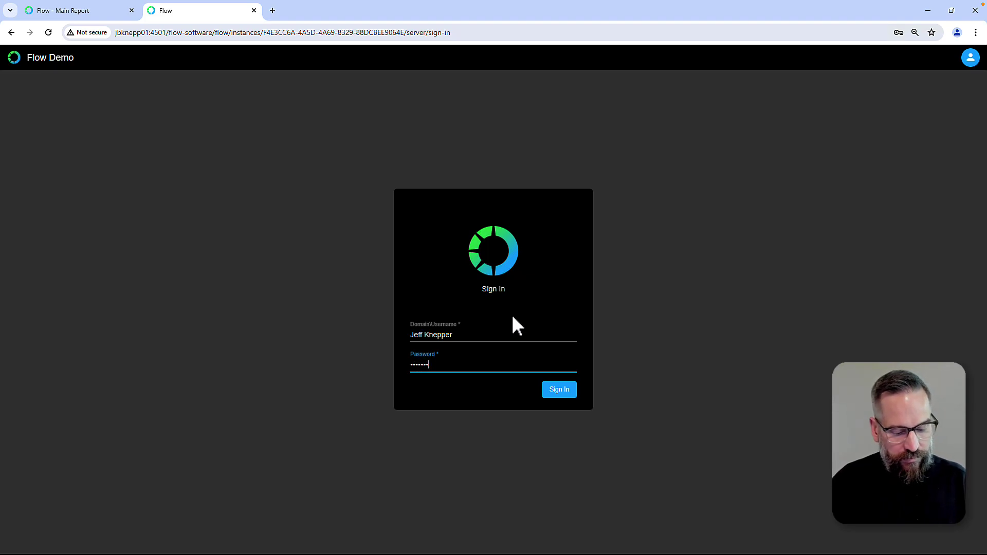
text(•••)
key(Return)
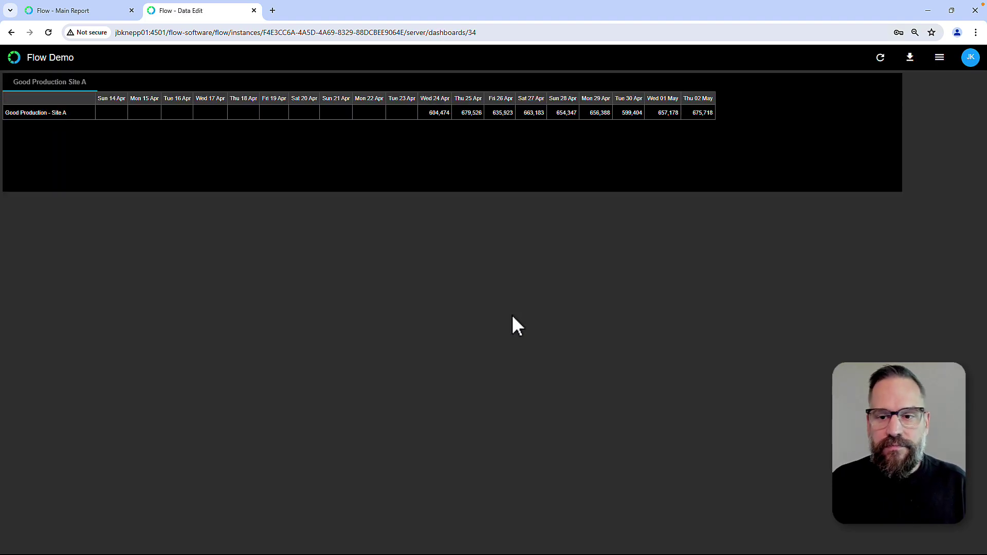
Enter 610 (610,000 bottles) for Tue 30 Apr and bring up the navigation list
double_click(627, 115)
text(610000)
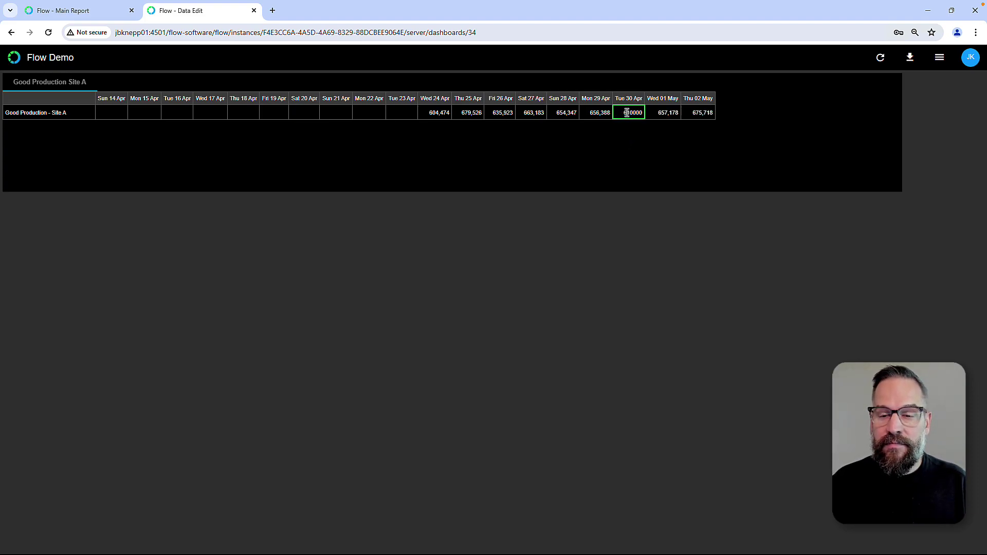
key(Return)
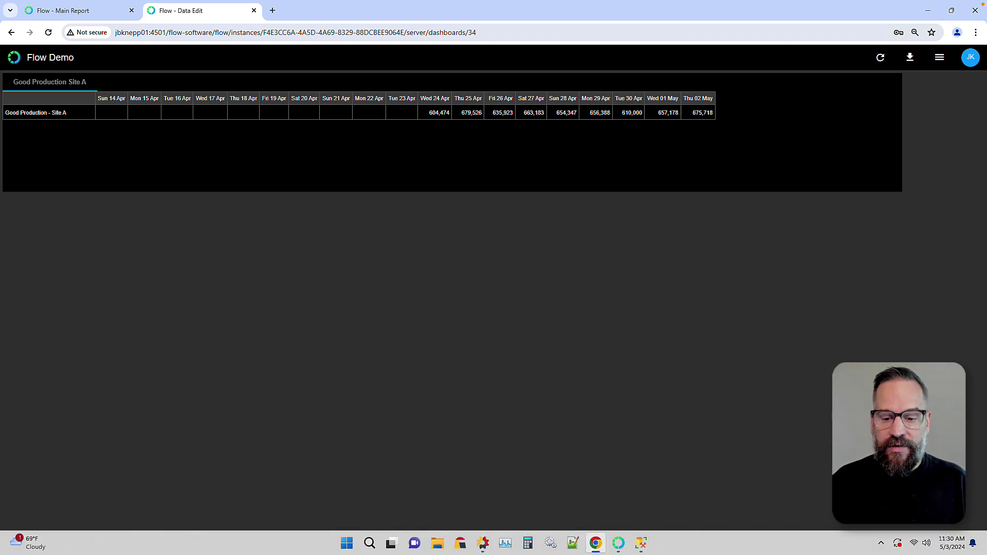
click(15, 59)
Open Main Report under Data Validation Example and show details for Tue 30 Apr's 610,000
click(10, 124)
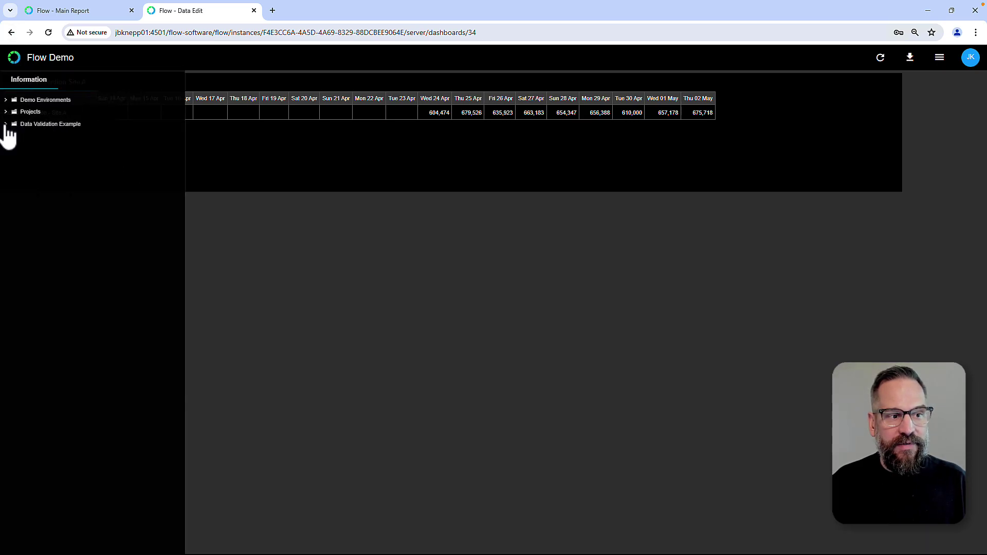
click(28, 150)
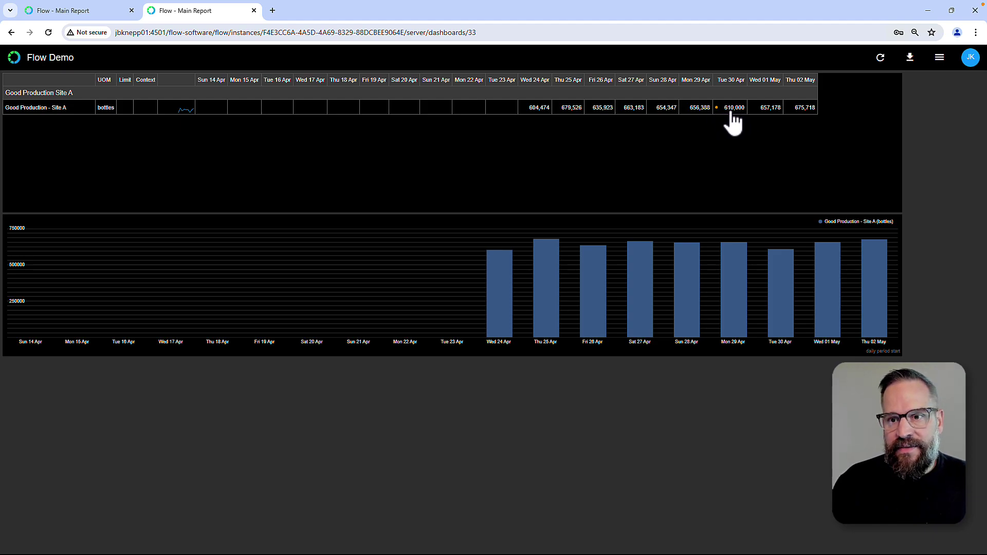
click(734, 110)
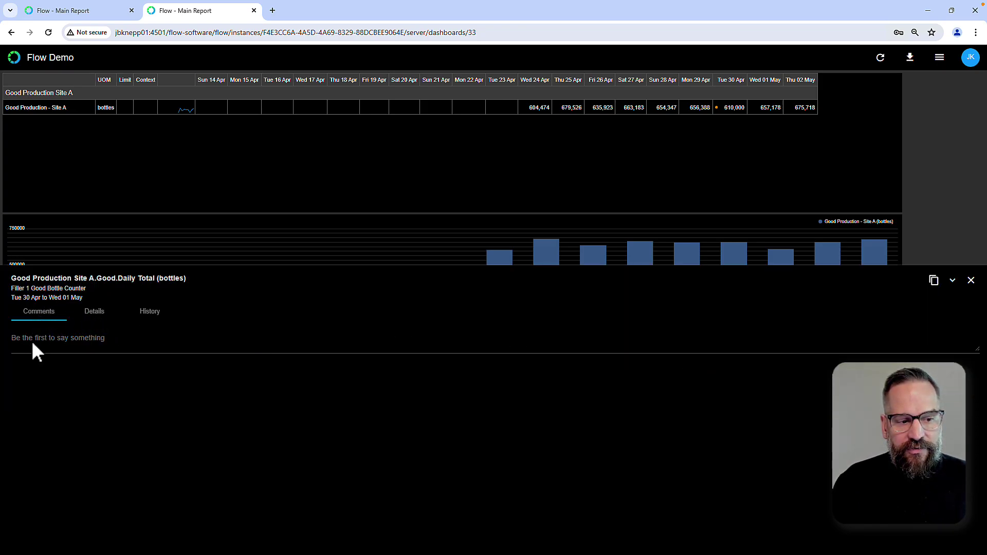
Review Tue 30 Apr's details and history, marking 599,404 preferred, then 610,000 again
click(92, 314)
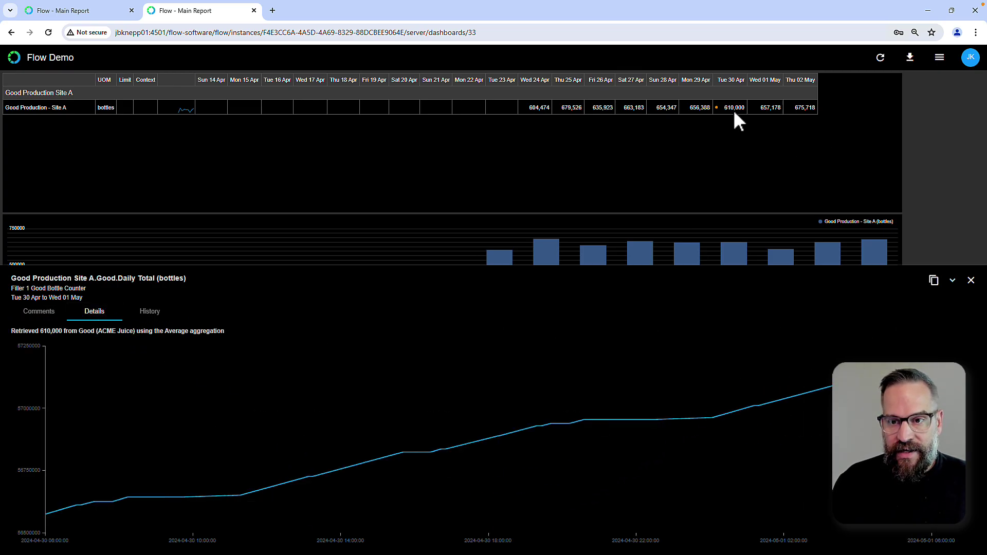
click(152, 314)
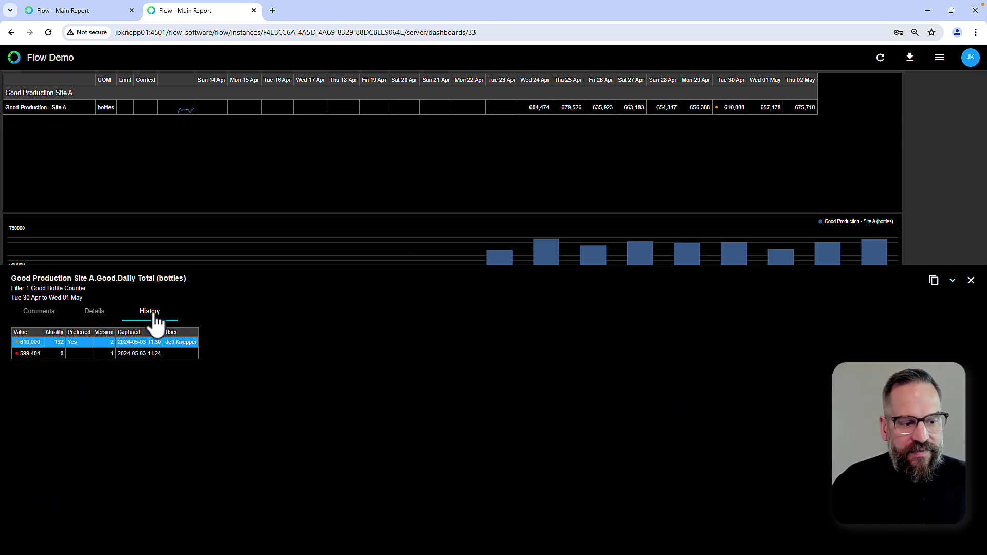
mouse_move(27, 365)
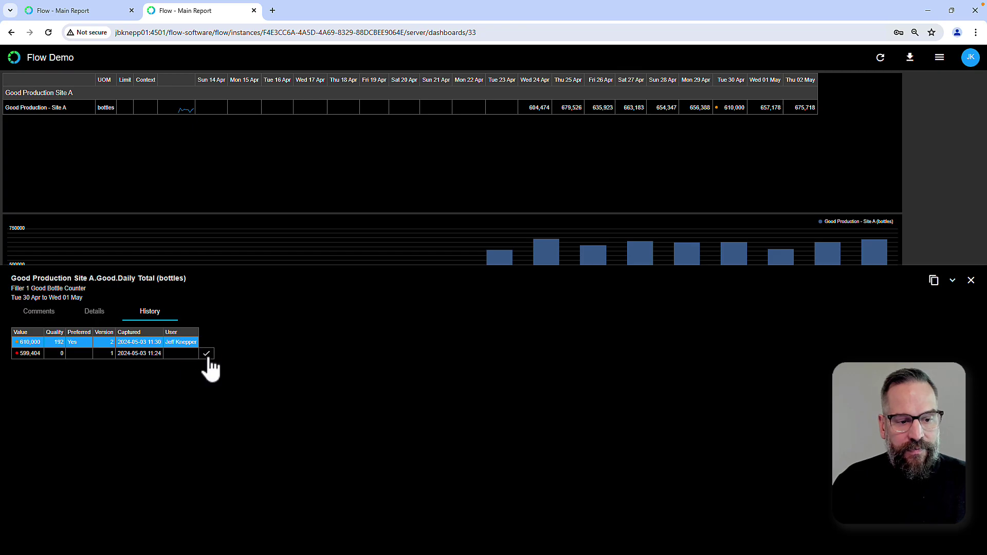
click(206, 354)
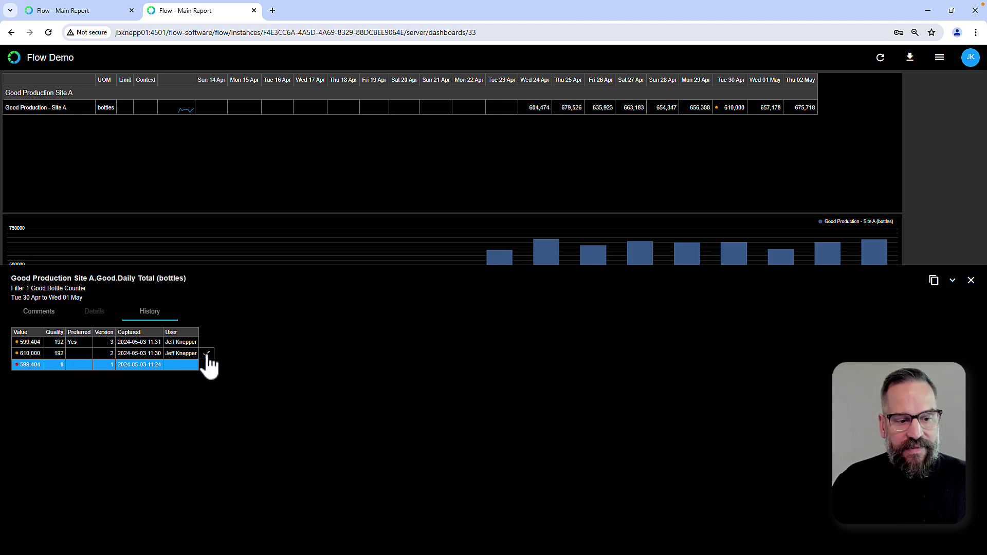
click(205, 353)
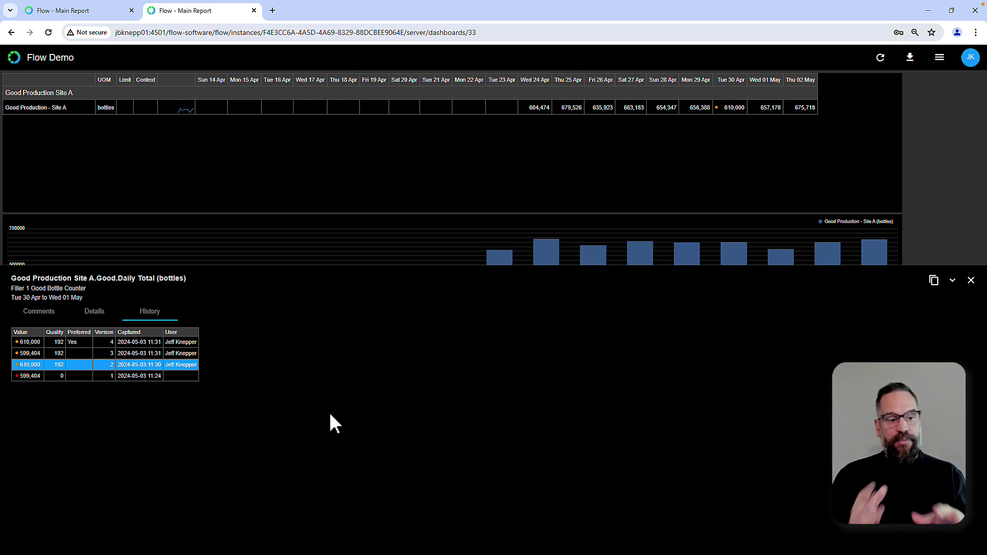
mouse_move(68, 366)
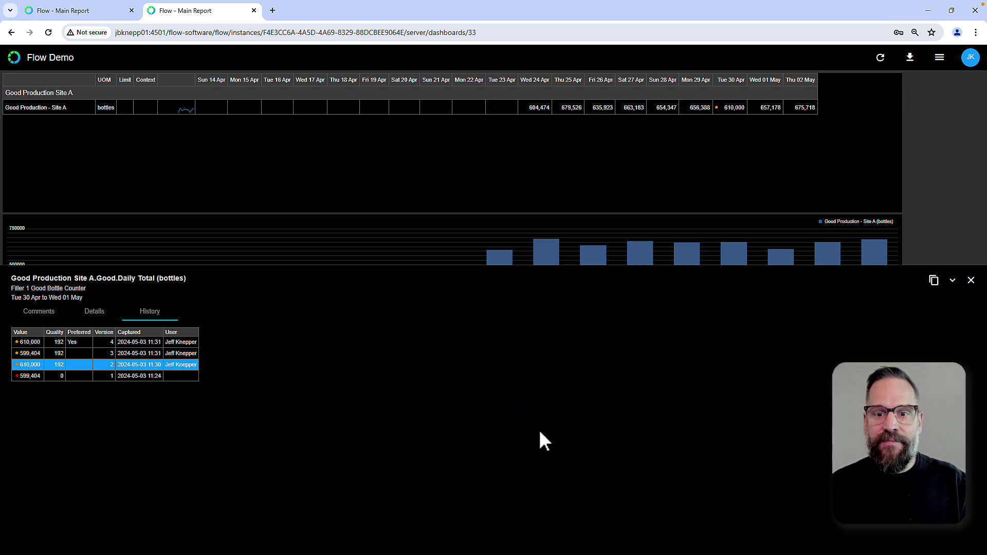
Back in Flow Config, add a short Navigation component beside the Data Edit form
click(971, 280)
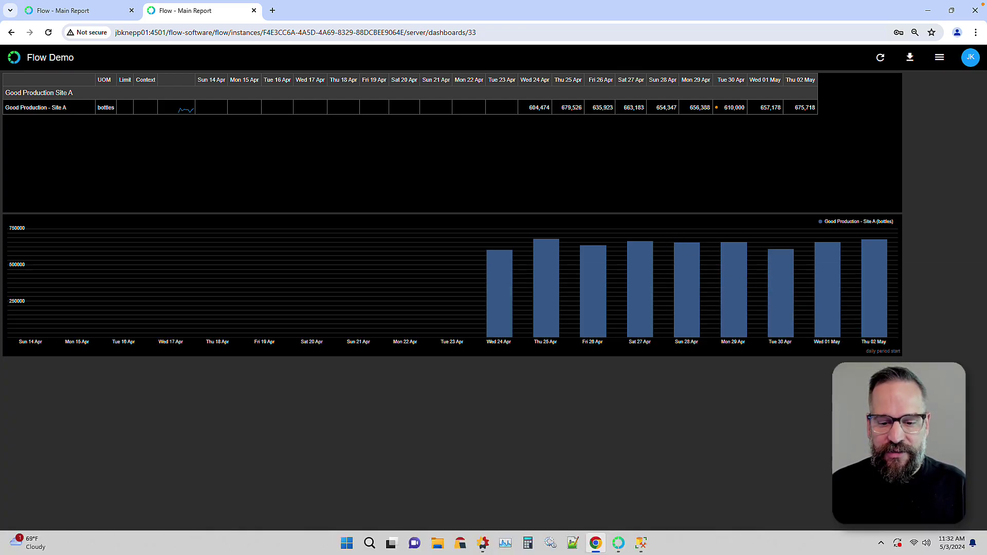
click(618, 542)
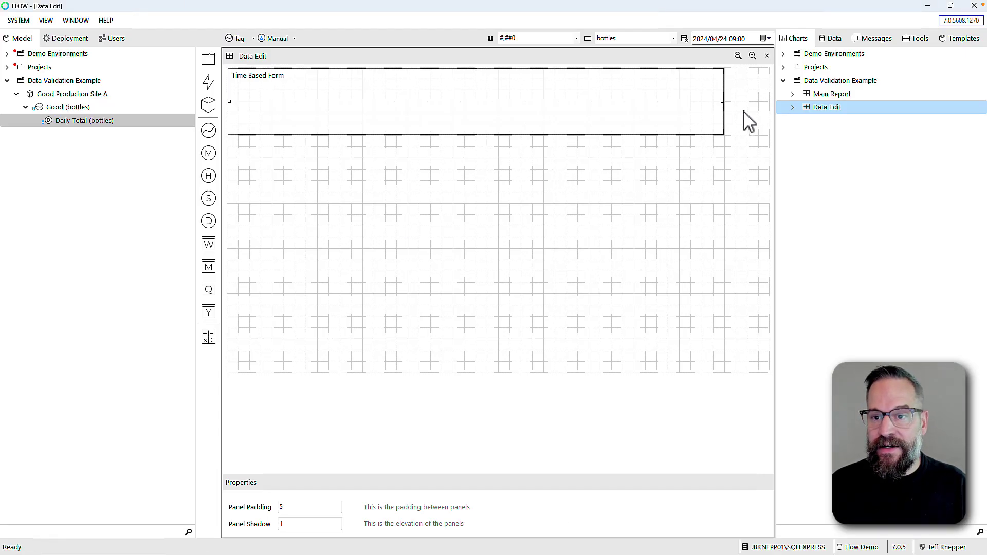
right_click(732, 79)
mouse_move(750, 85)
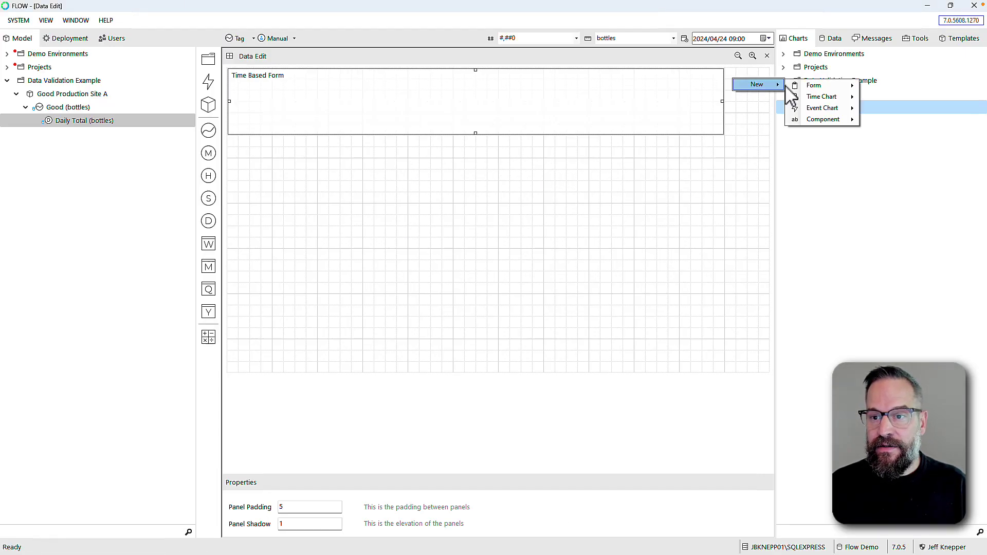
mouse_move(844, 122)
click(895, 132)
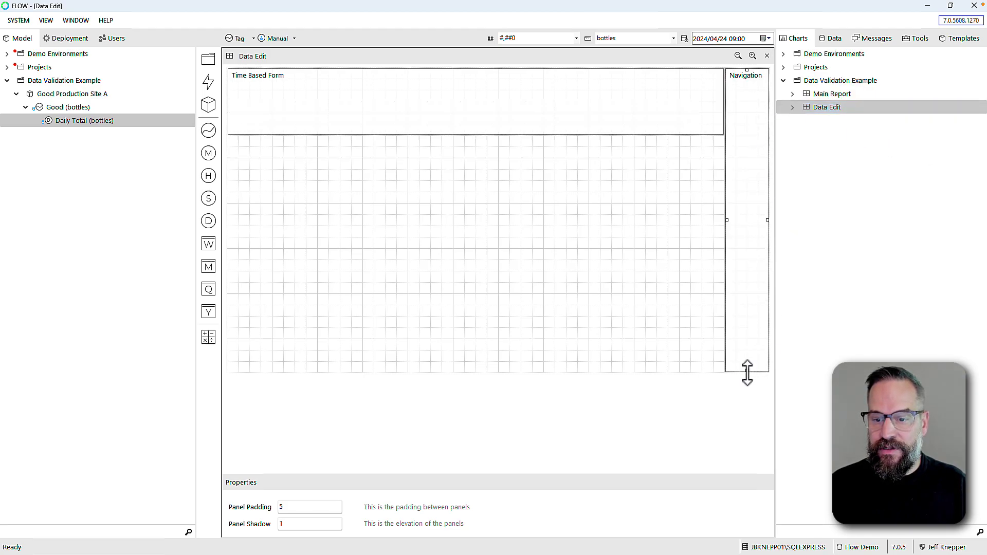
drag(746, 370, 746, 81)
double_click(746, 81)
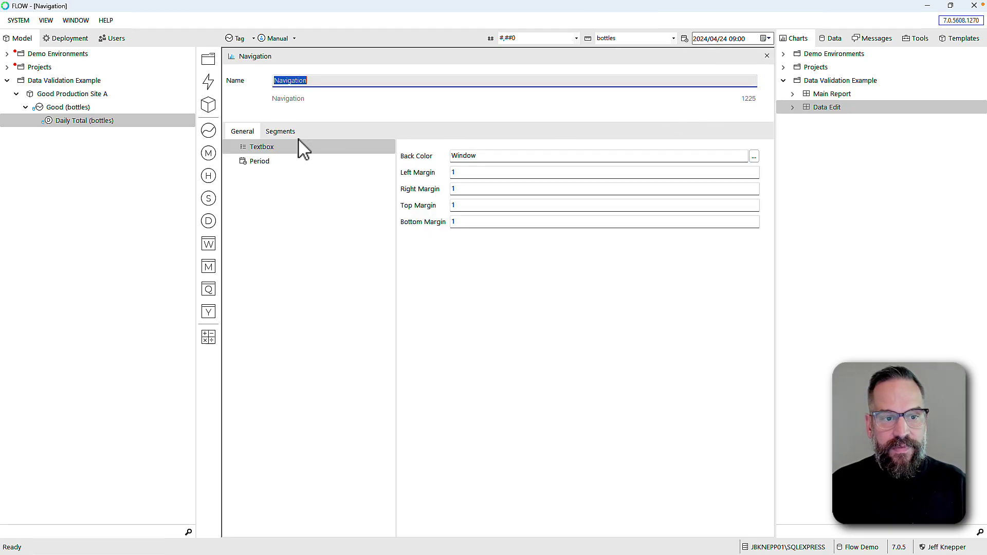
Link the navigation segment to Main Report and close its settings
click(283, 134)
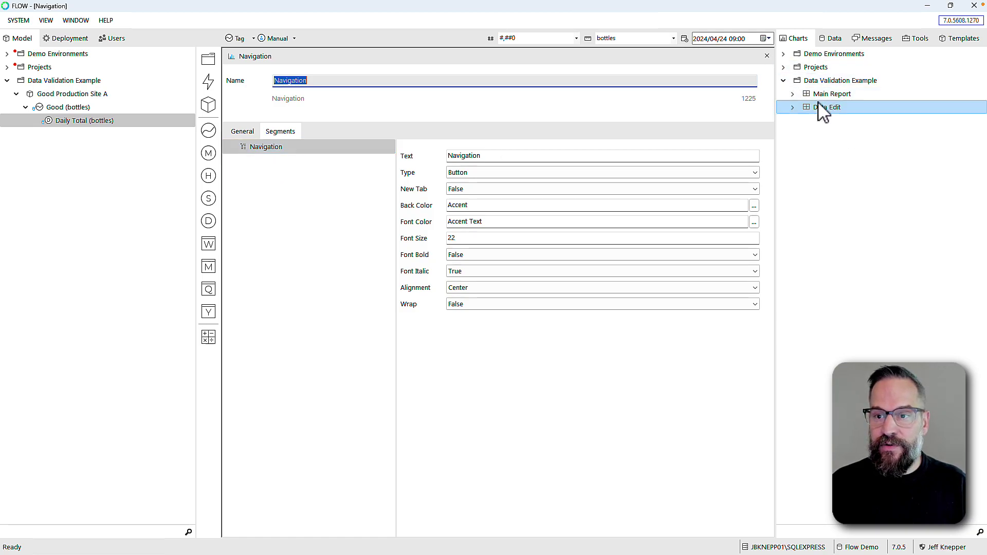
drag(807, 95, 263, 150)
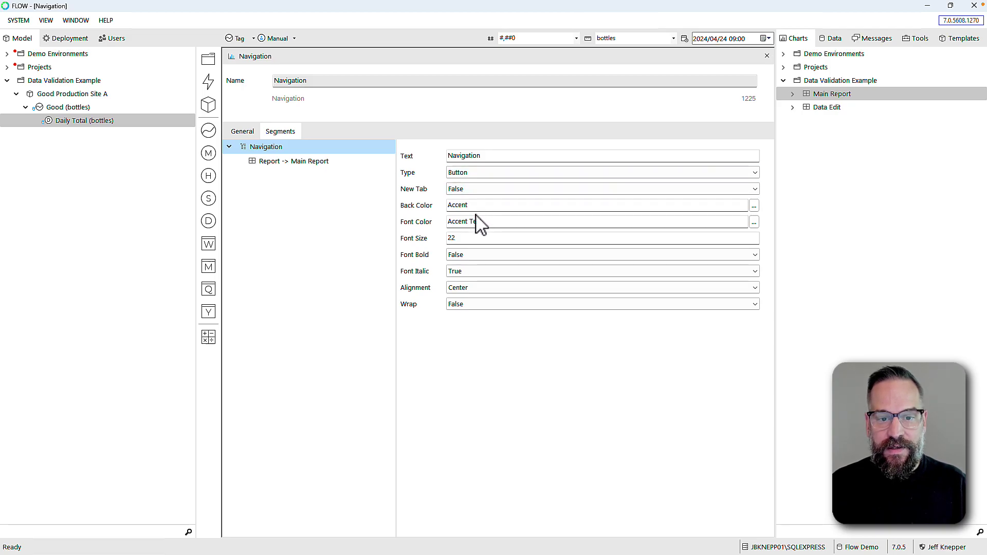
click(286, 161)
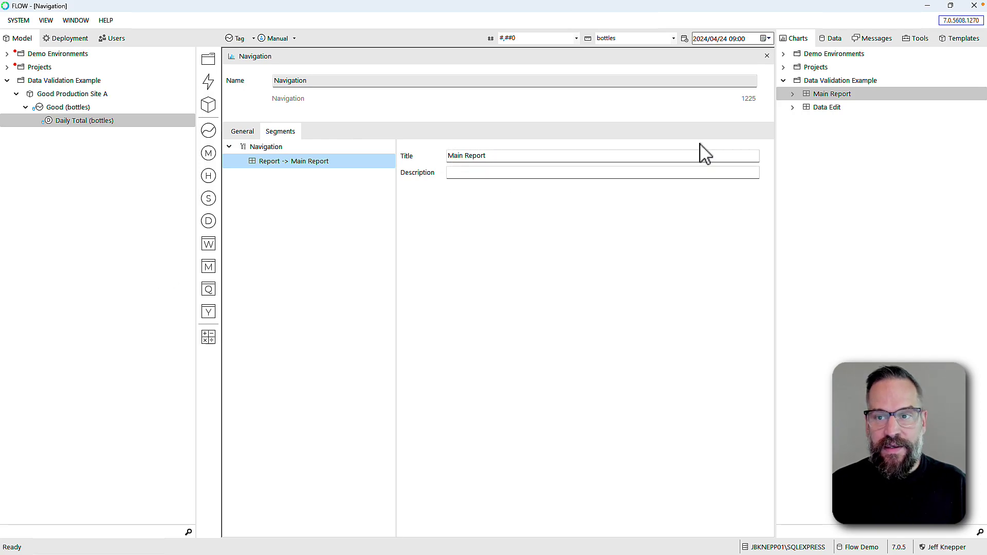
click(767, 55)
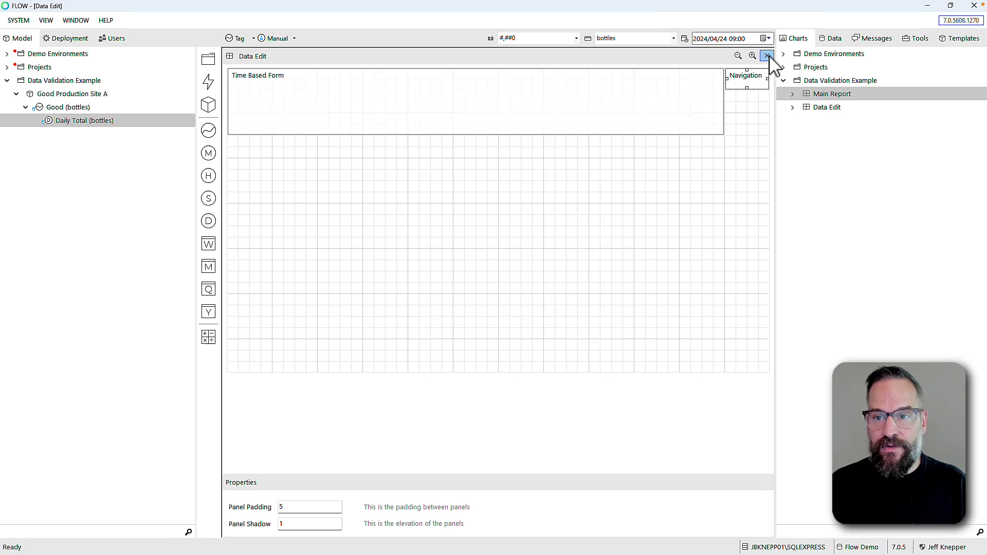
Return to Main Report and add a shortened Navigation component to it
click(767, 55)
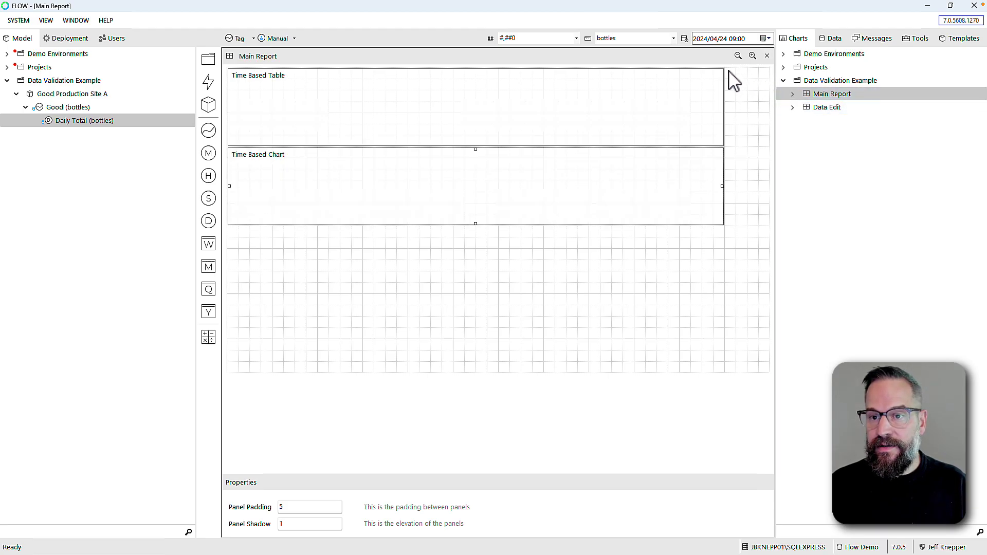
right_click(757, 97)
mouse_move(765, 88)
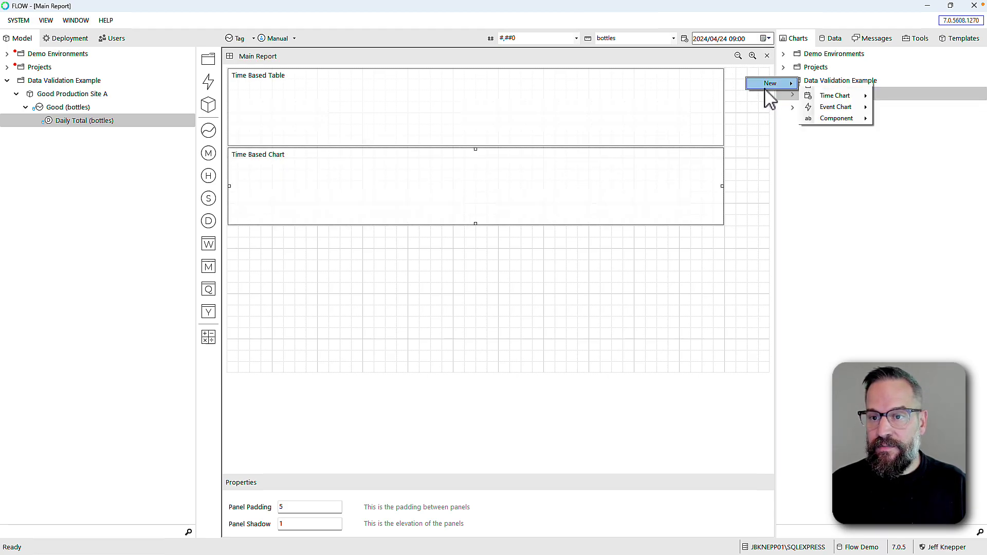
mouse_move(830, 120)
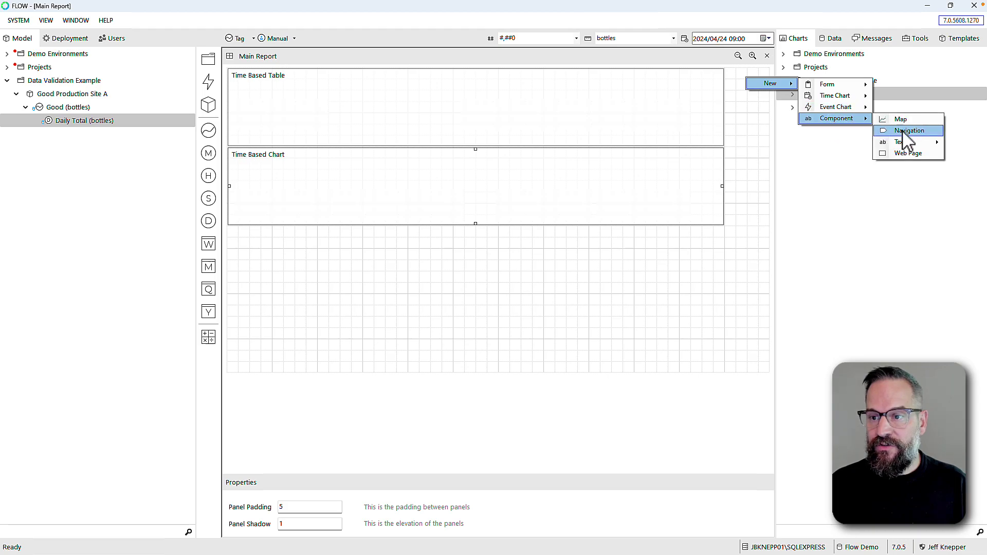
click(907, 130)
drag(751, 370, 712, 80)
click(748, 80)
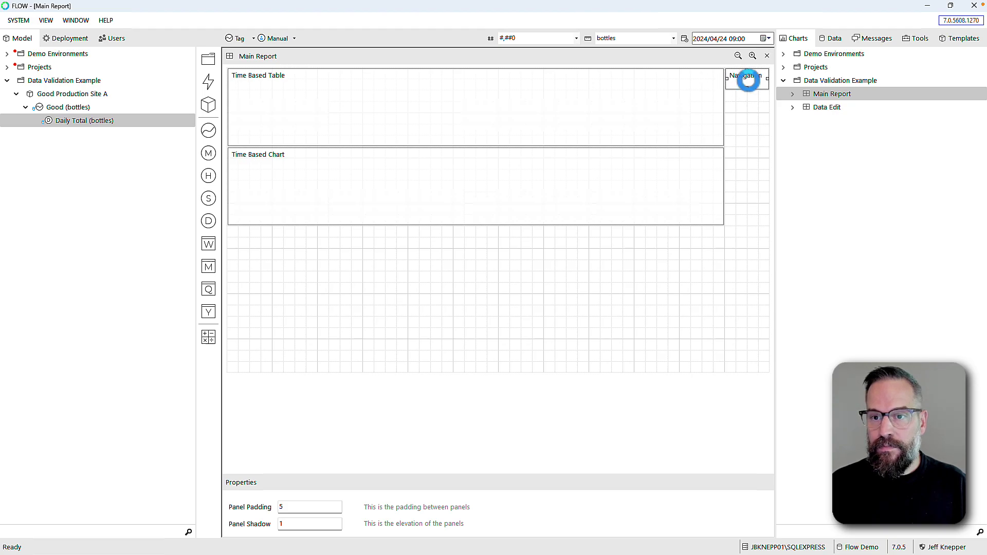
double_click(748, 80)
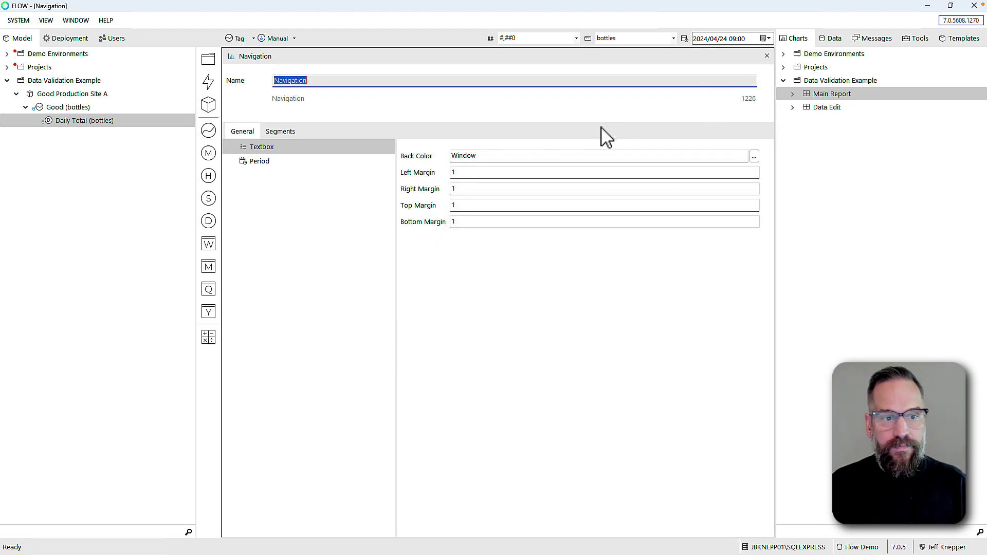
Link the navigation button to Data Edit, opening in the same tab, and close settings
click(271, 135)
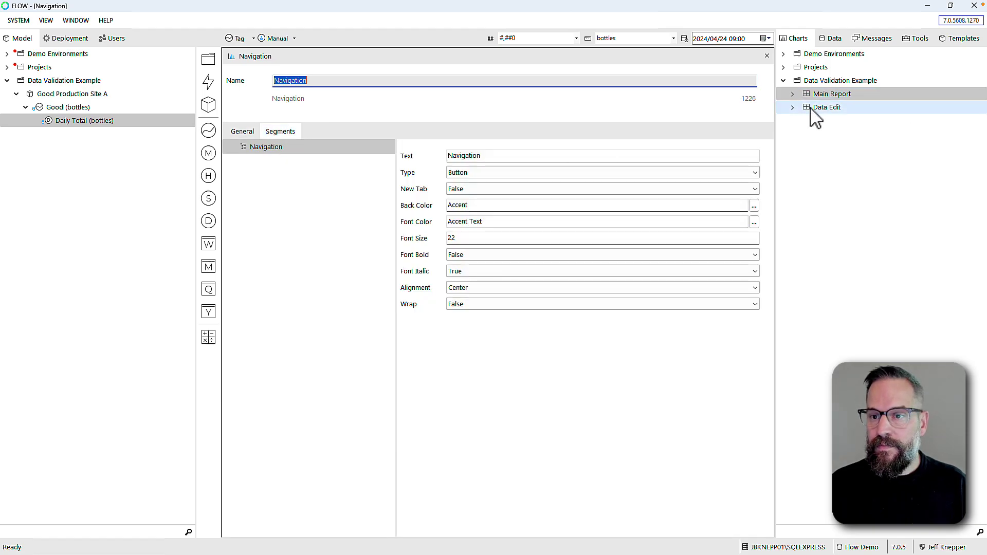
click(784, 109)
drag(783, 109, 273, 160)
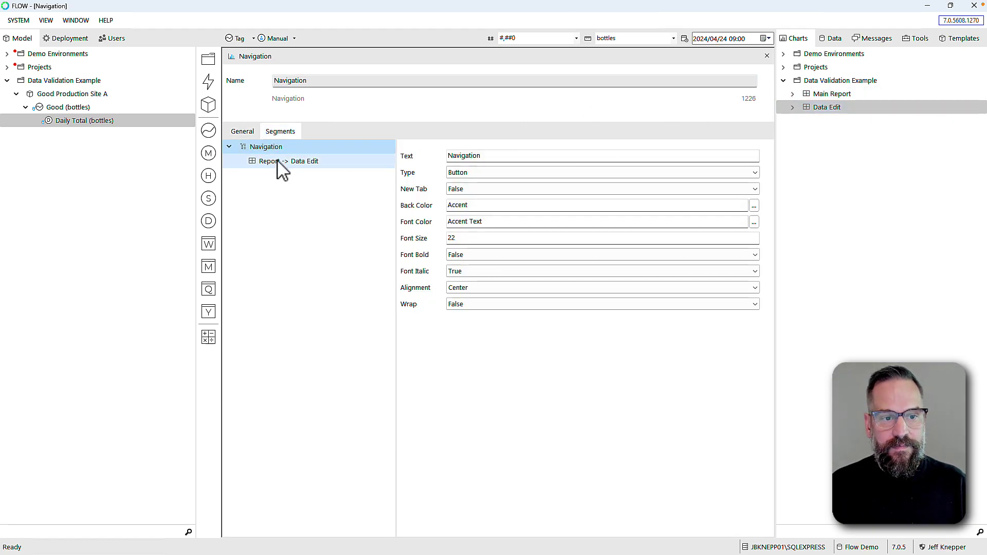
click(277, 162)
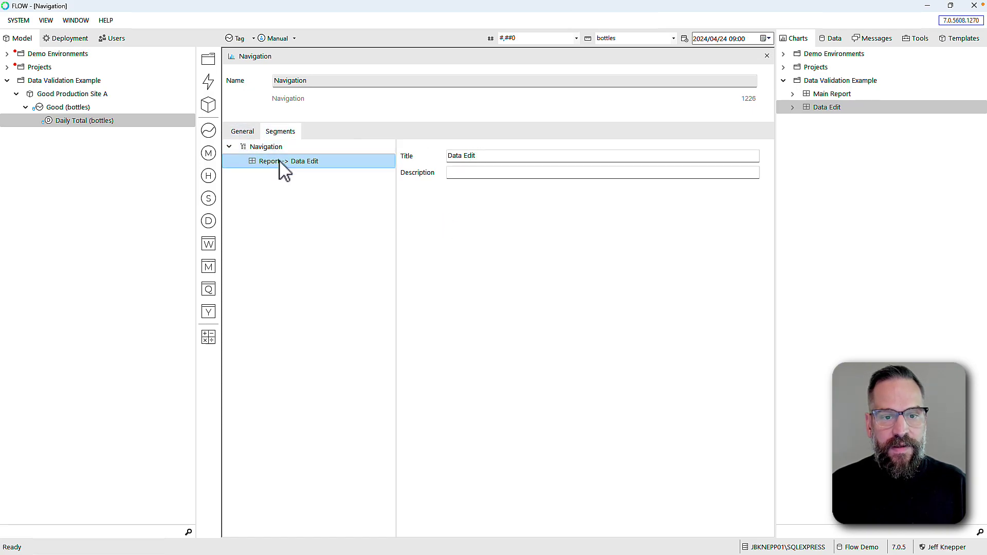
click(273, 148)
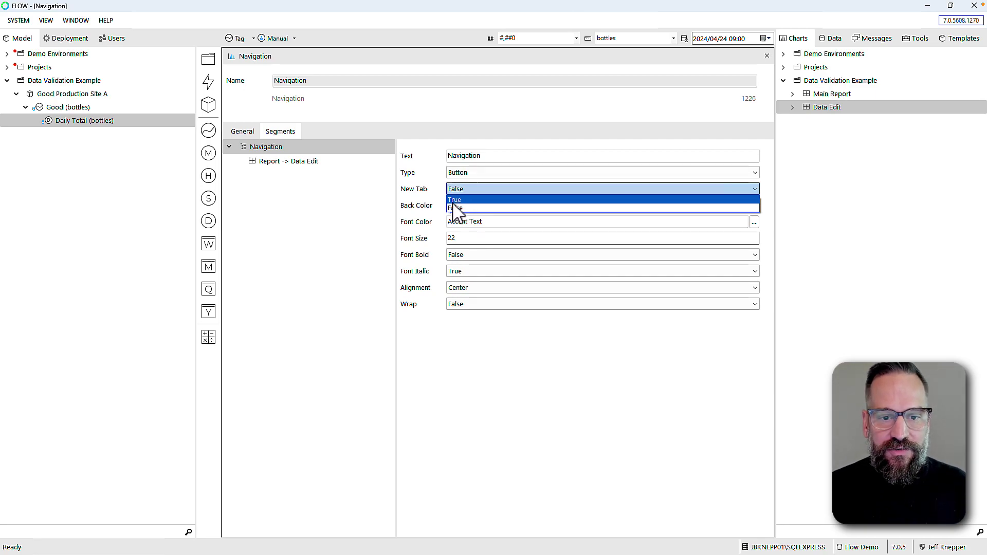
click(339, 222)
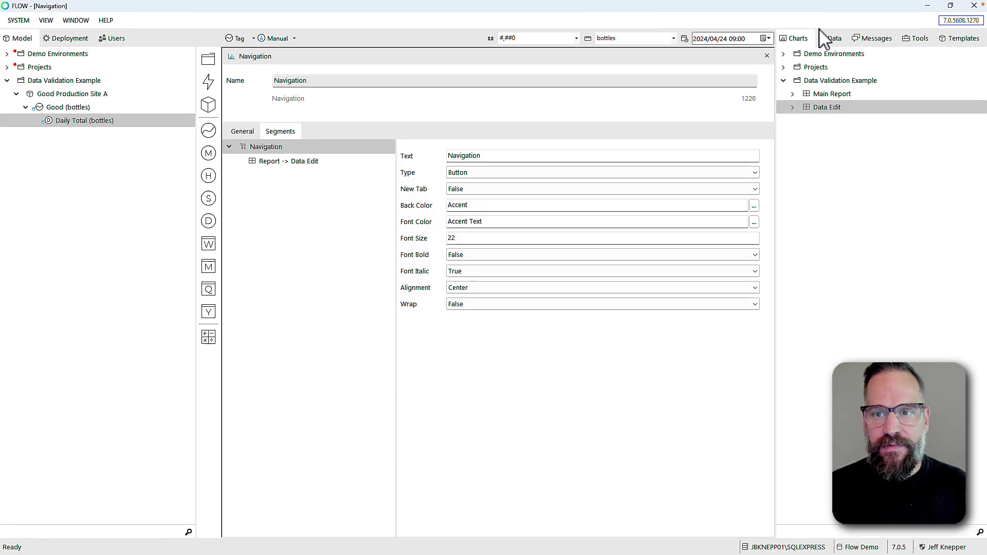
click(766, 56)
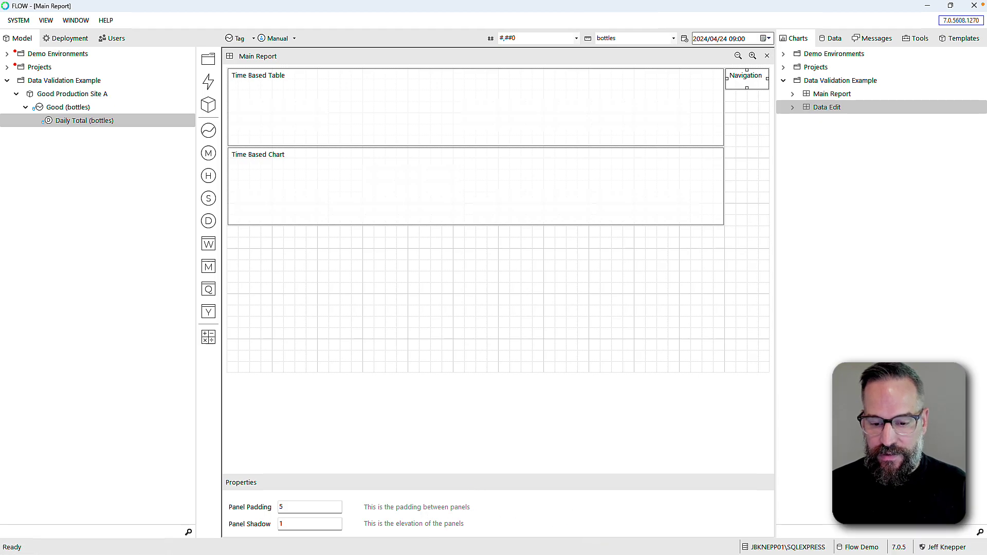
Switch to Chrome and reload the Main Report tab to reveal the Navigation button
click(595, 544)
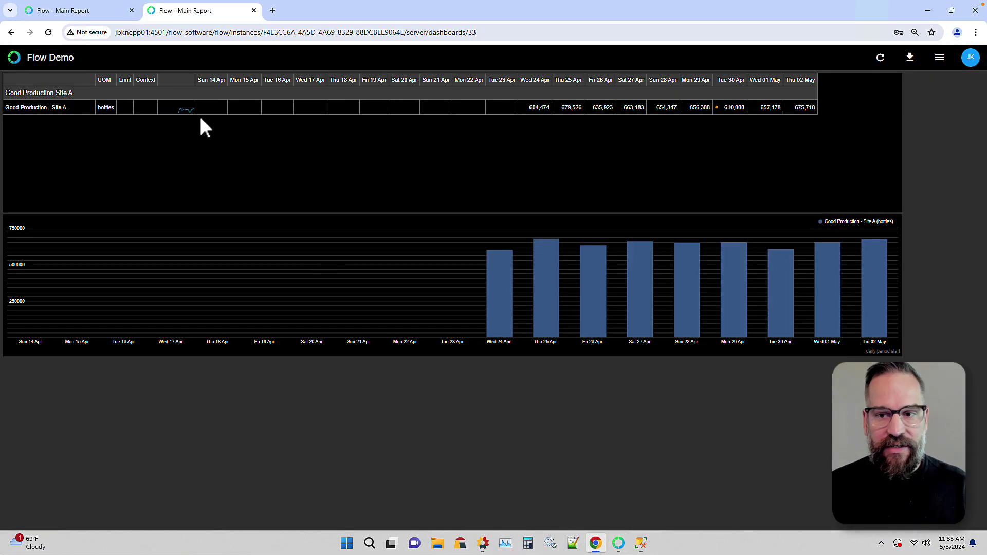
click(47, 33)
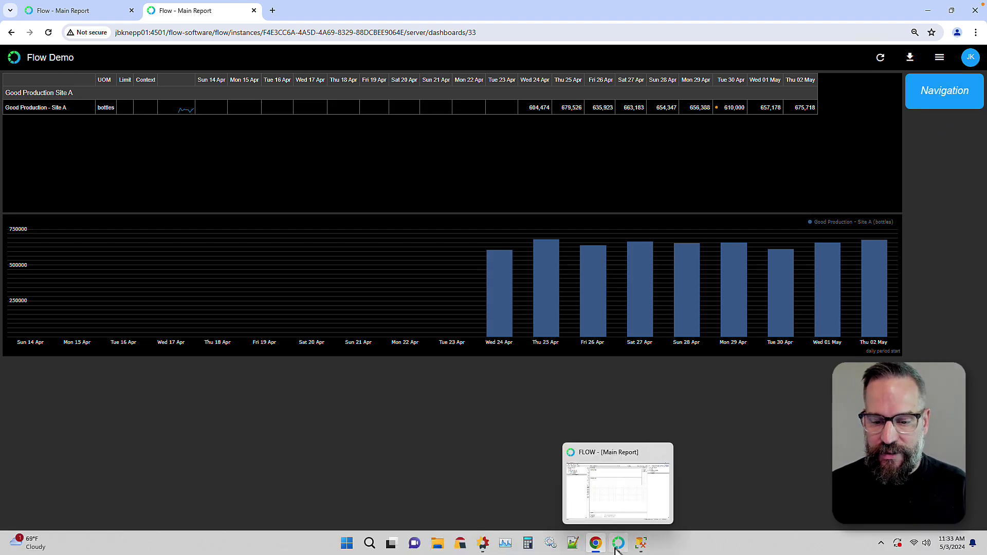
Change the Main Report navigation button's label from Navigation to 'Edit Values'
click(618, 543)
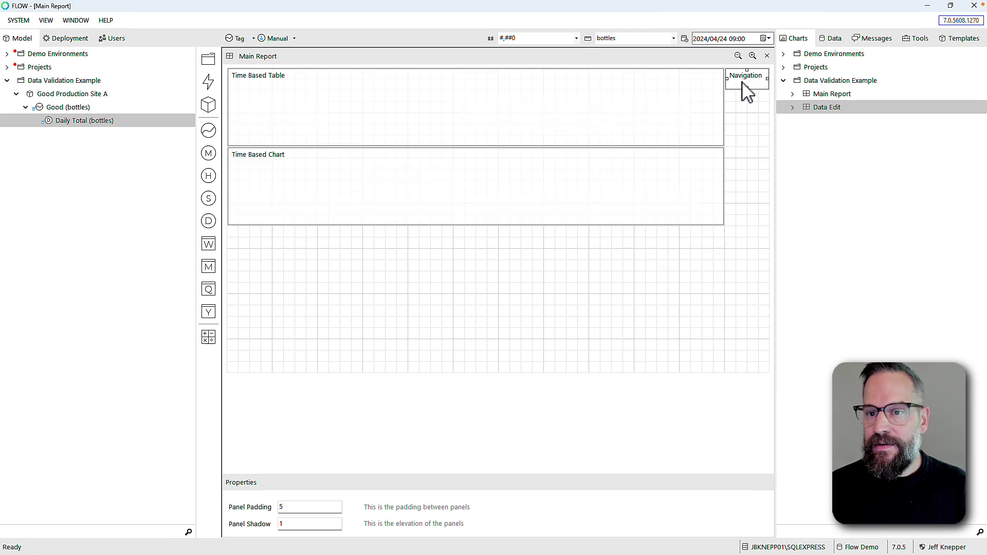
double_click(744, 82)
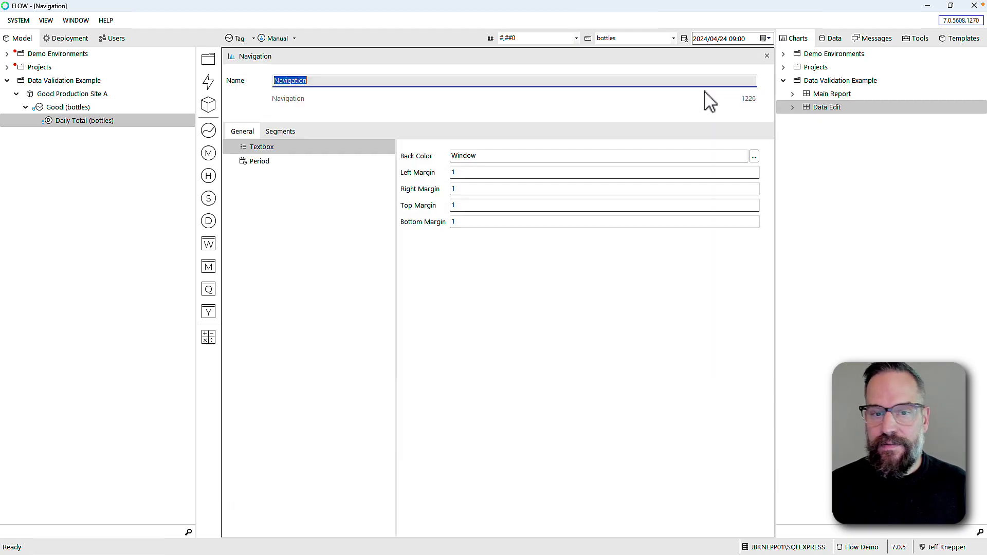
click(273, 132)
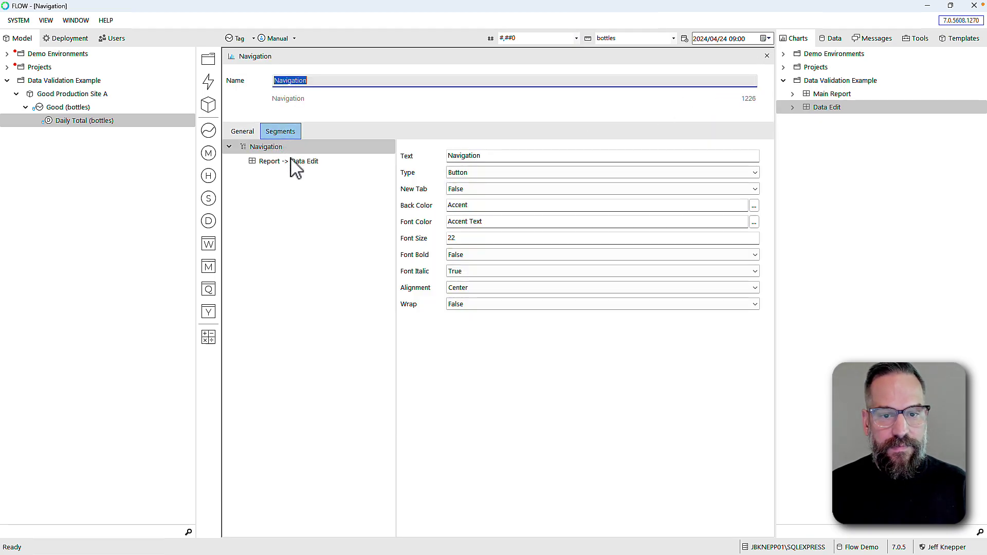
click(486, 156)
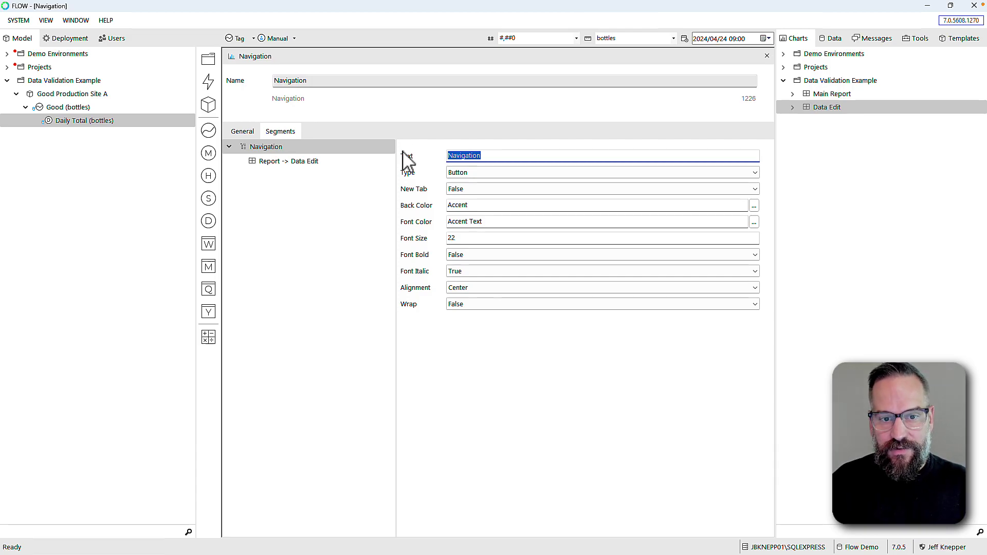
text(Edit Val)
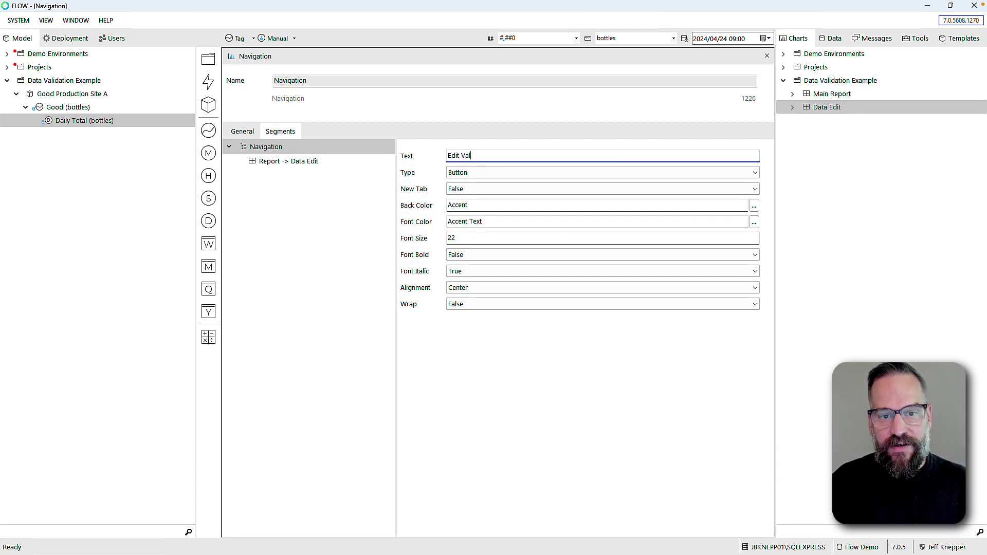
text(ues)
key(Tab)
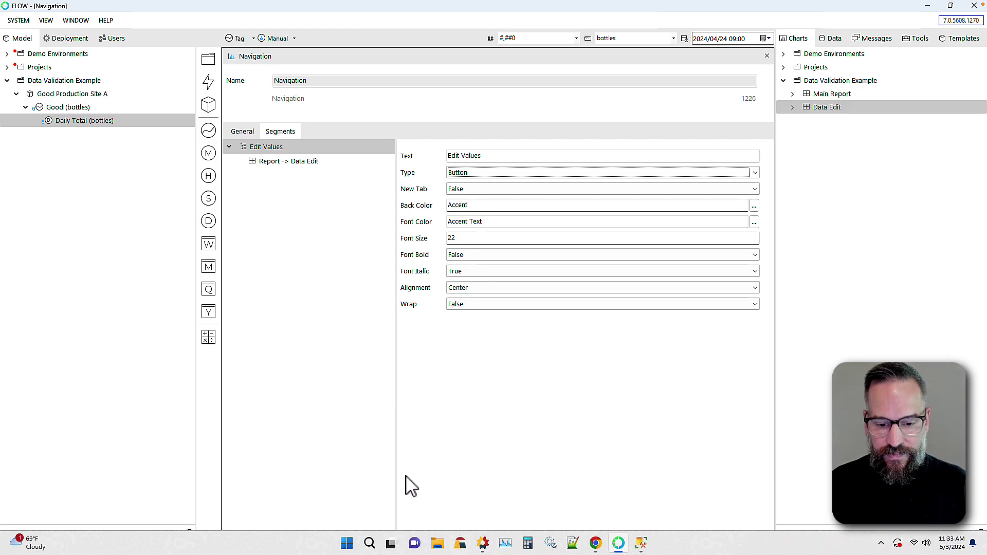
click(596, 544)
click(48, 33)
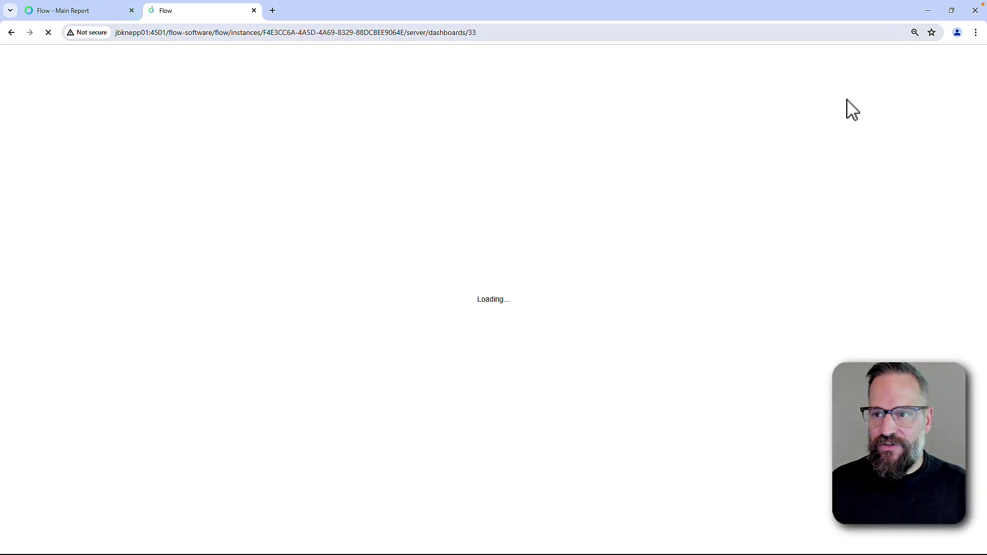
click(942, 92)
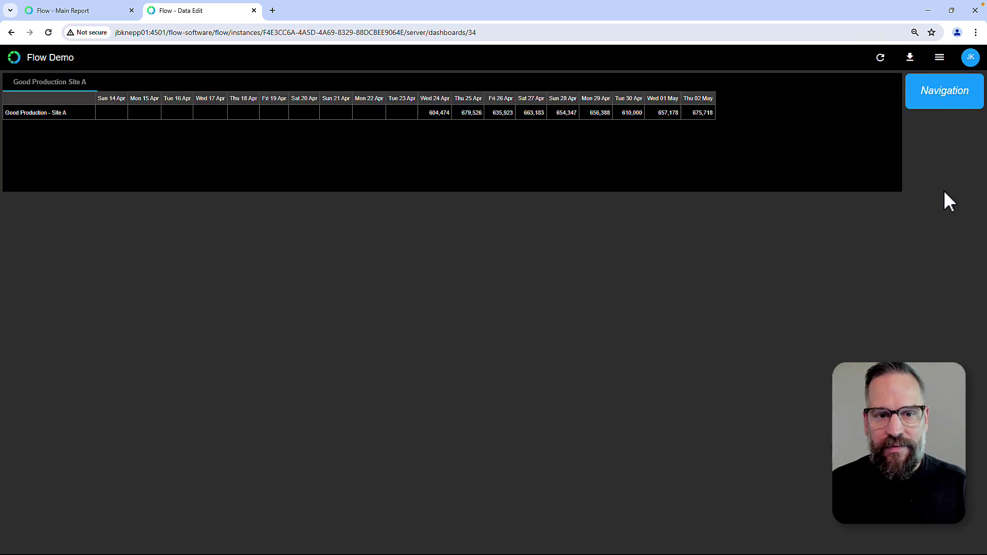
click(942, 102)
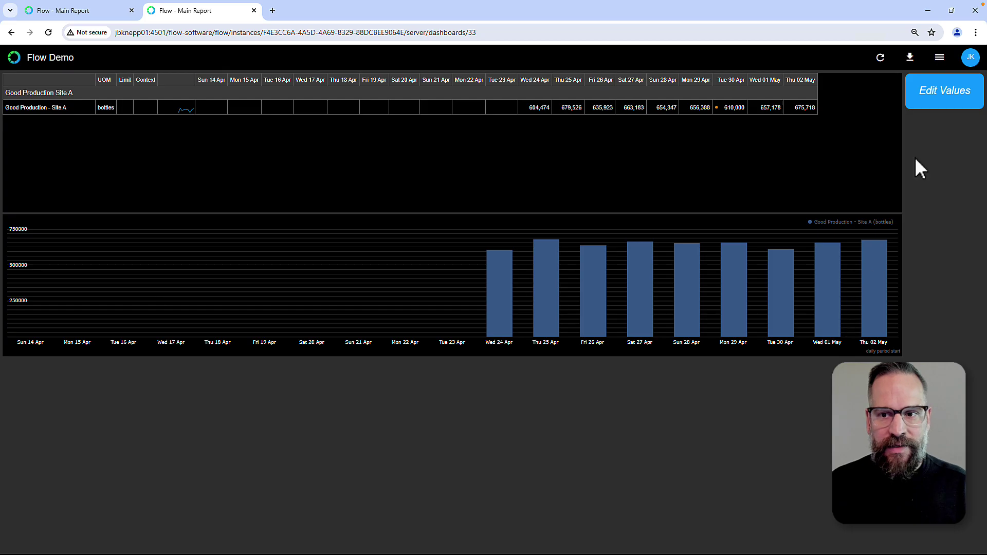
click(955, 105)
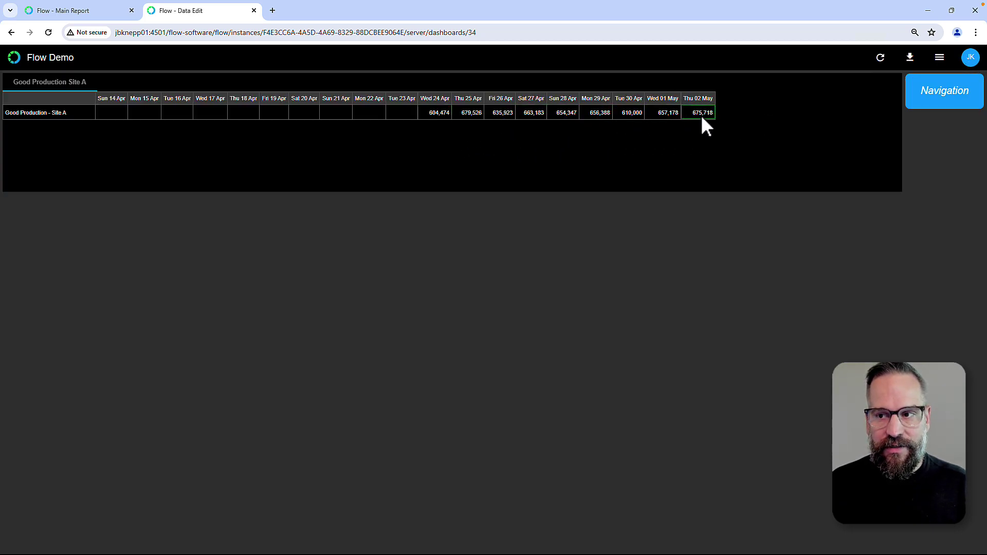
mouse_move(571, 550)
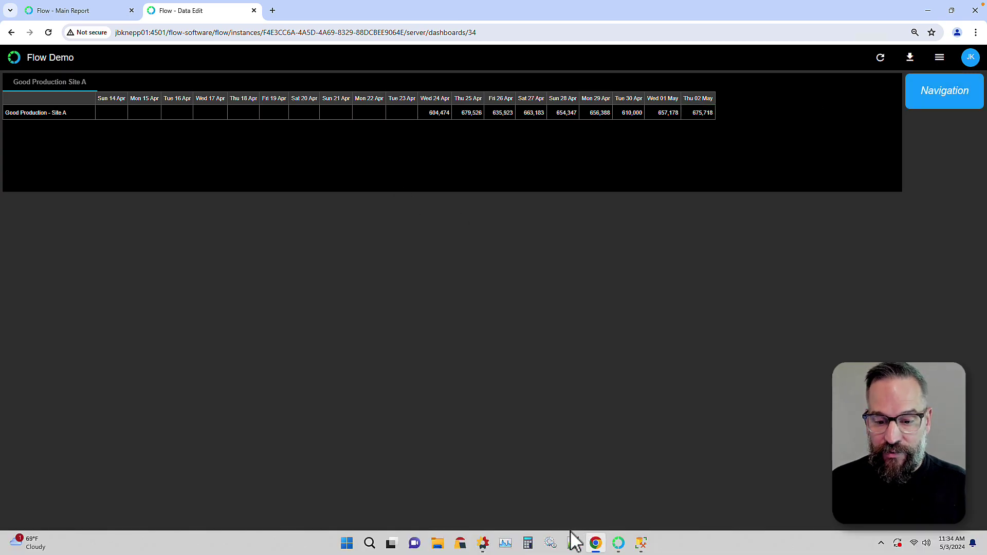
click(619, 544)
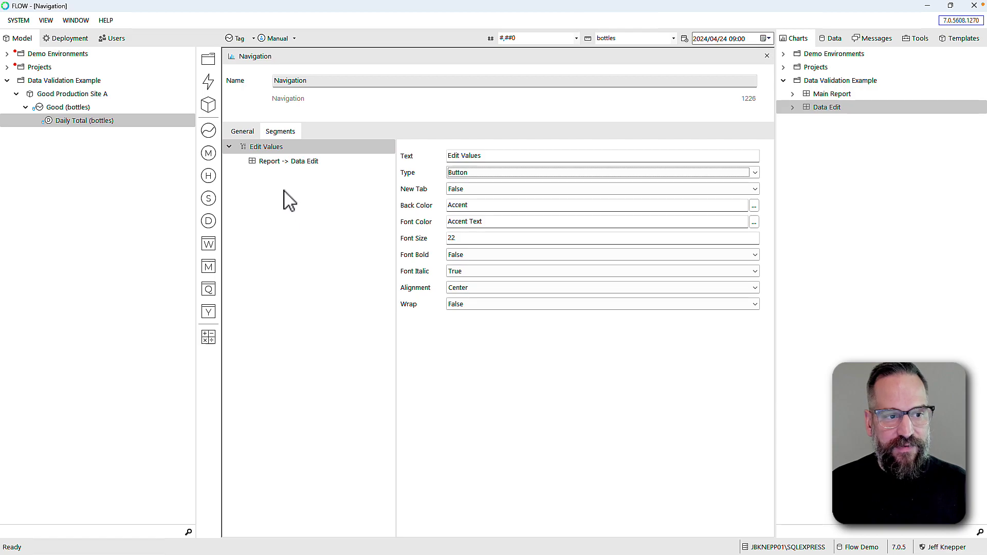
Create a WTD measure summing Daily Total weekly, deploy it, and show its Context trend
click(66, 121)
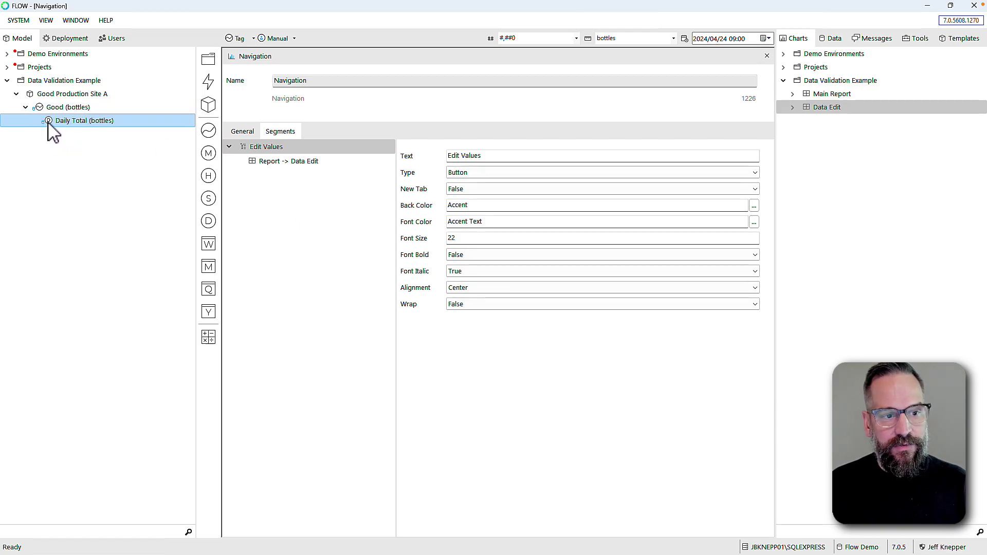
drag(49, 123, 209, 222)
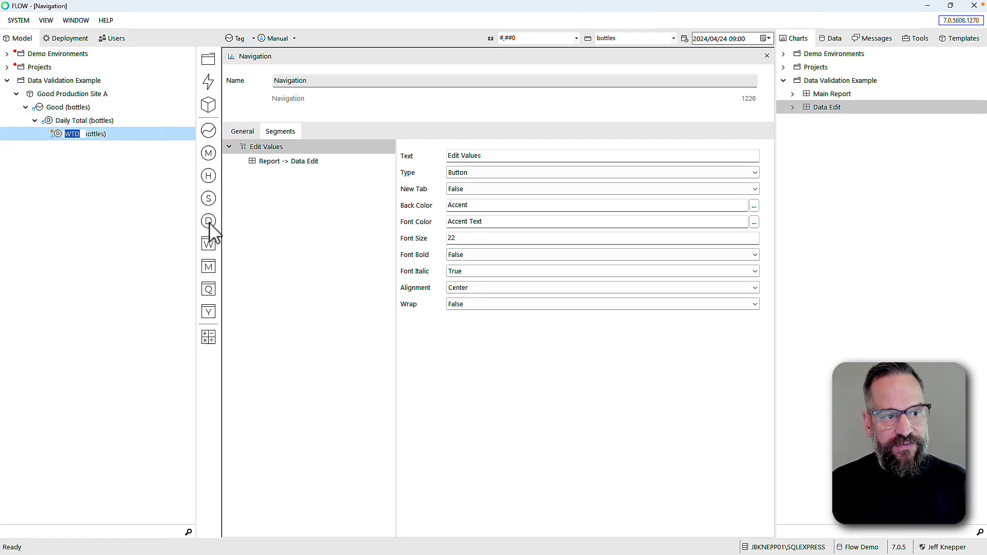
click(61, 146)
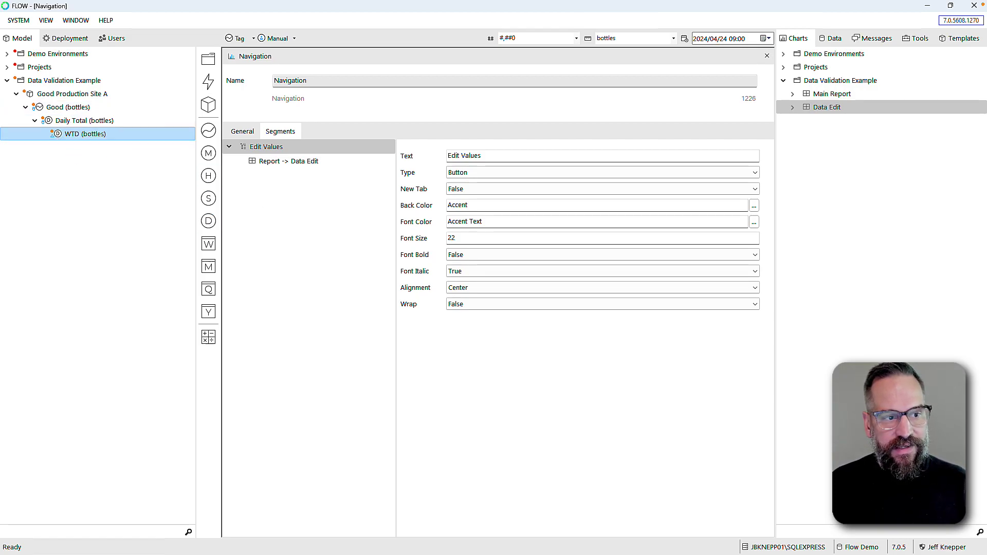
double_click(58, 135)
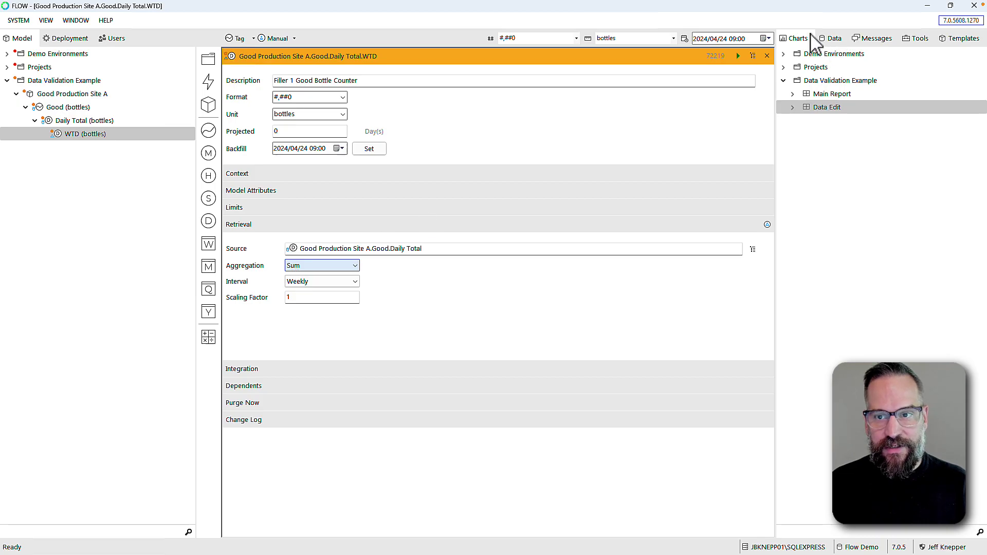
click(738, 56)
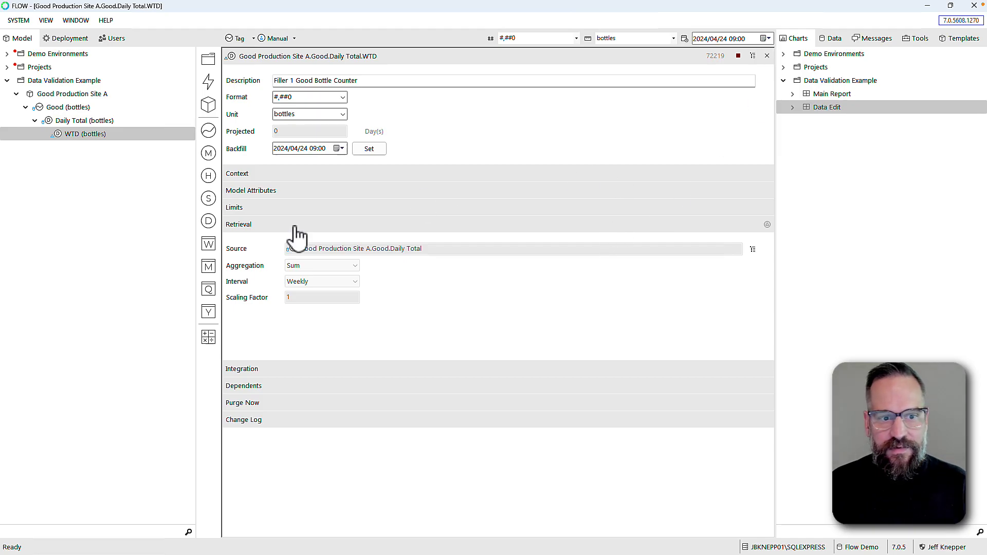
click(242, 174)
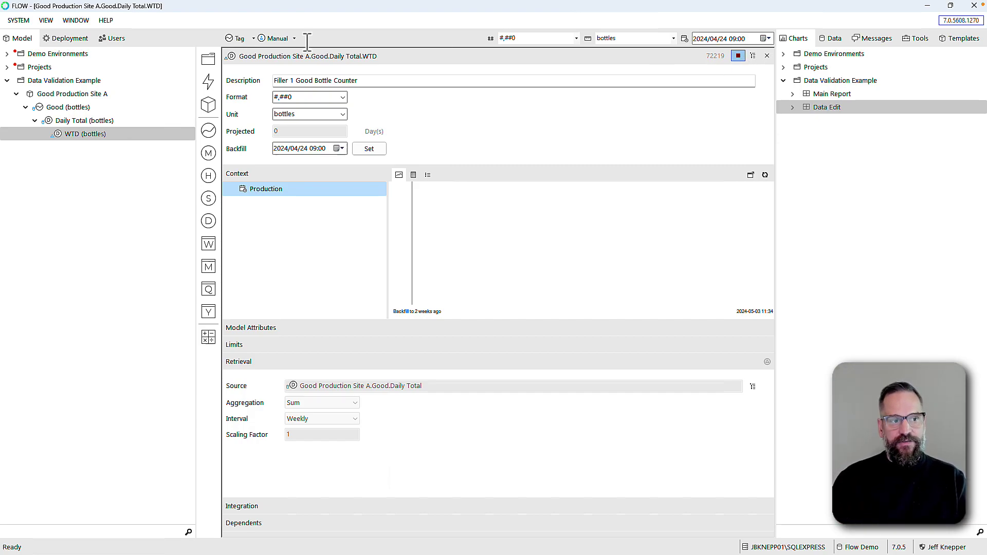
Refresh the WTD measure and list its week-to-date values as a table, reaching 3,253,631 bottles
click(73, 137)
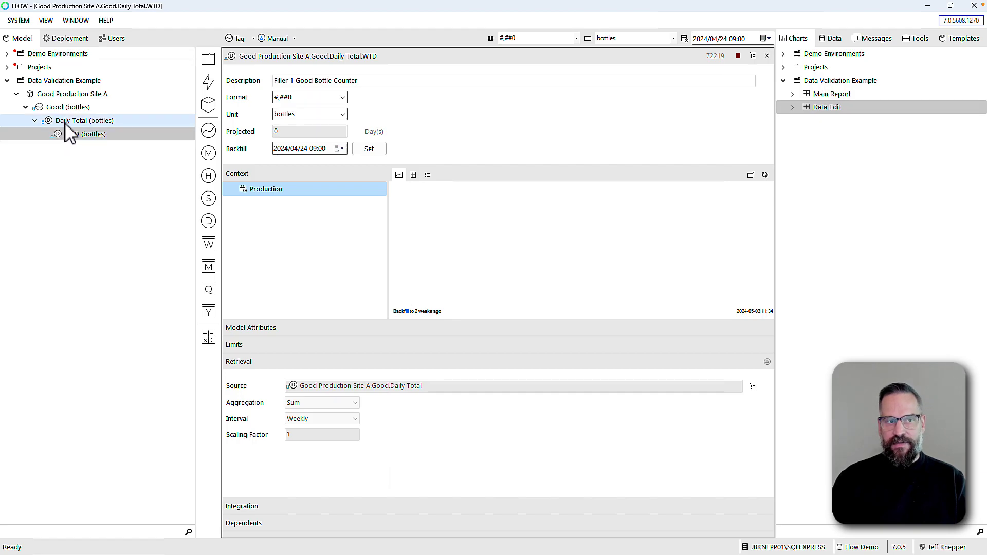
click(764, 174)
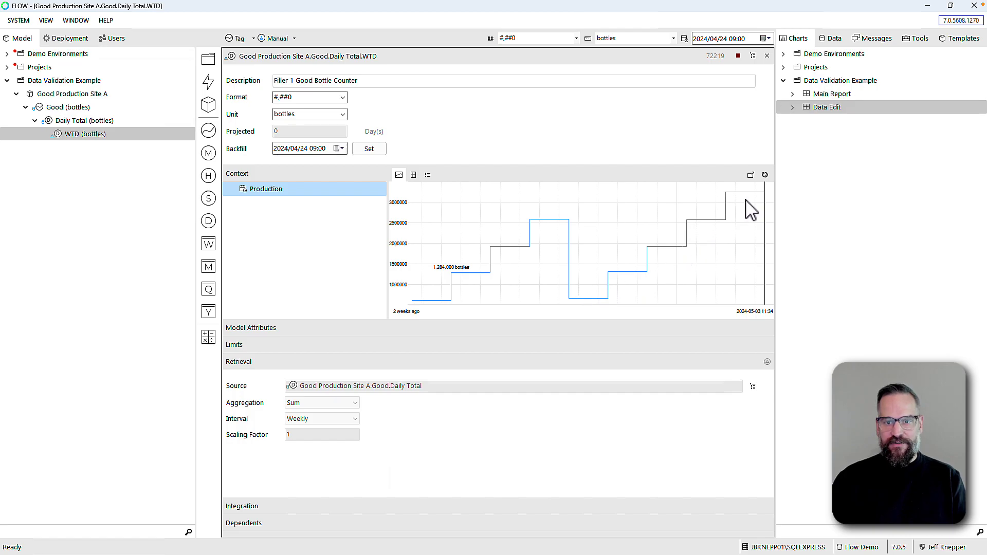
click(413, 175)
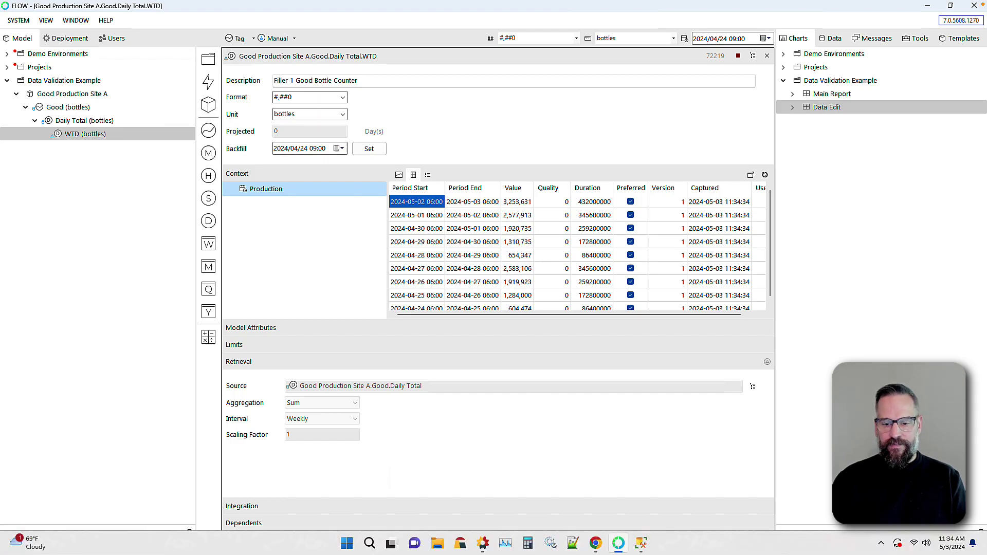
Change the Wed 01 May value on the Data Edit dashboard from 657,178 to 3,000,000
click(597, 546)
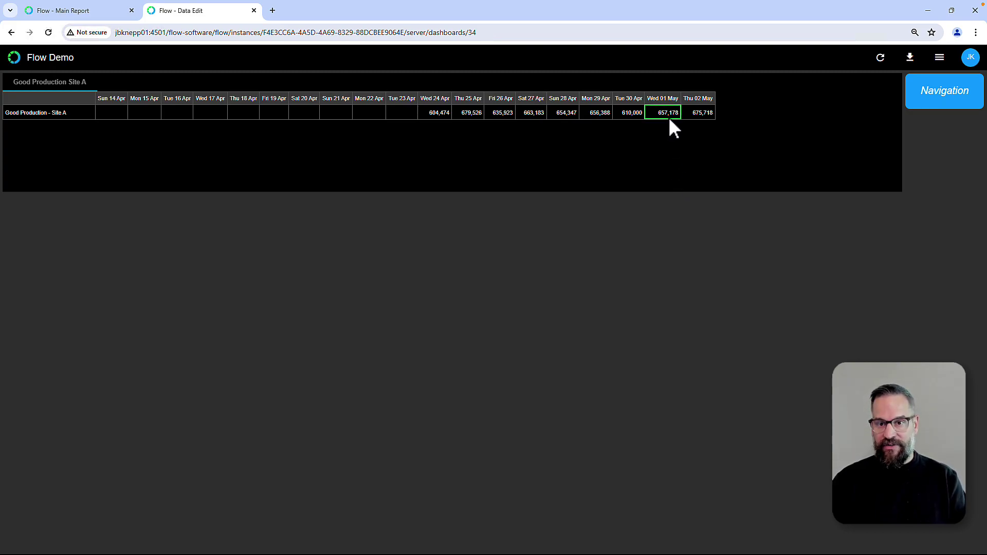
text(800)
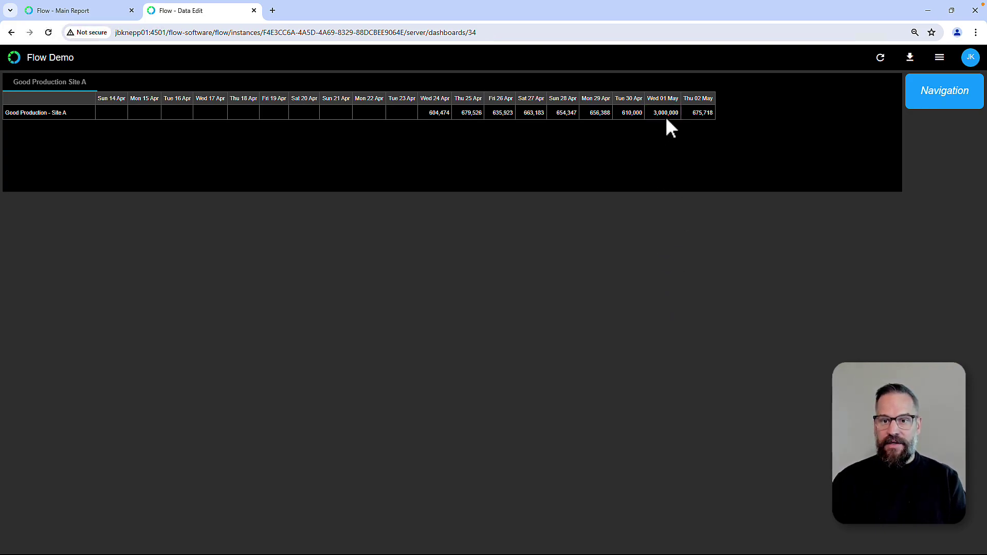
mouse_move(630, 549)
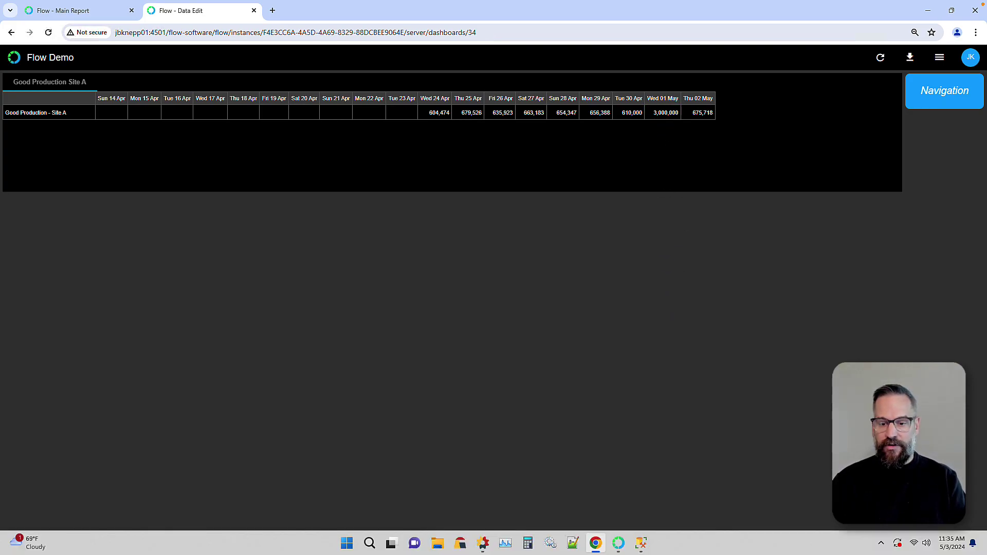
Refresh the WTD grid to show recalculated version-2 totals like 5,596,453 bottles for 2 May
click(619, 546)
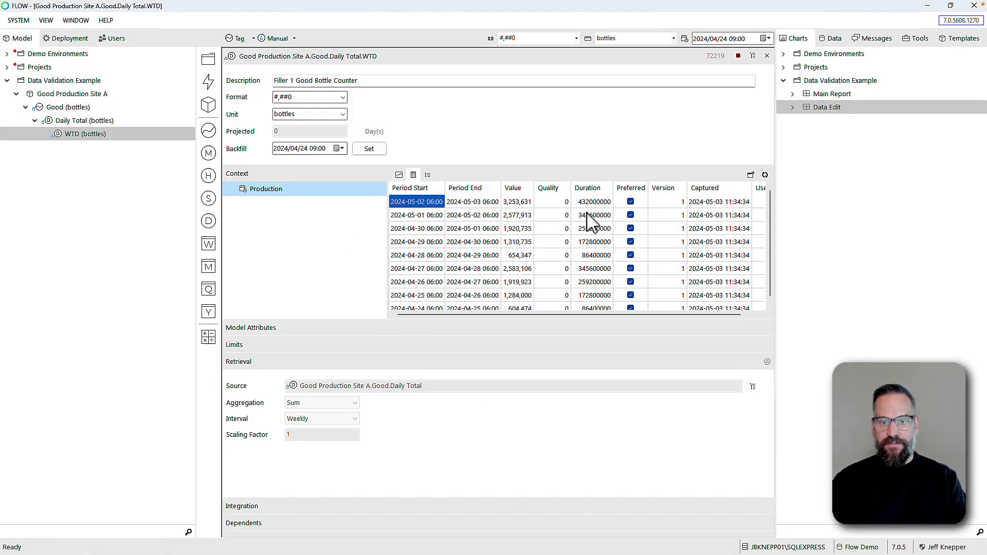
click(765, 175)
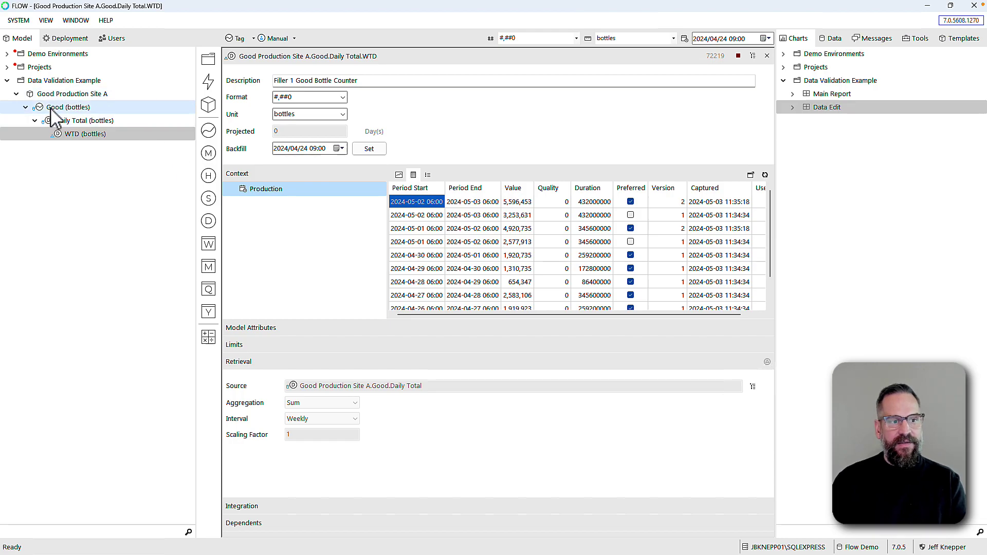
Add a minutely measure named Min Total under Good
click(67, 107)
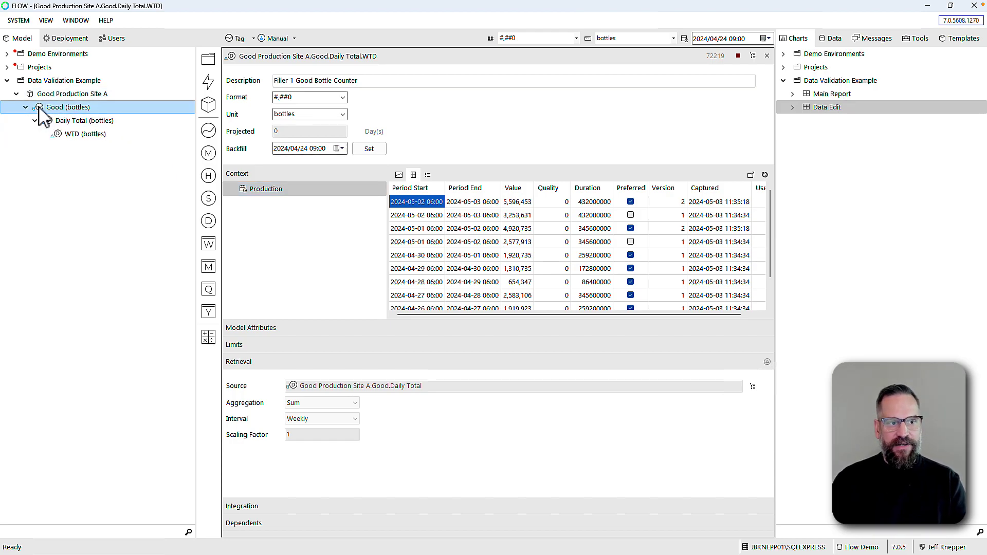
click(209, 154)
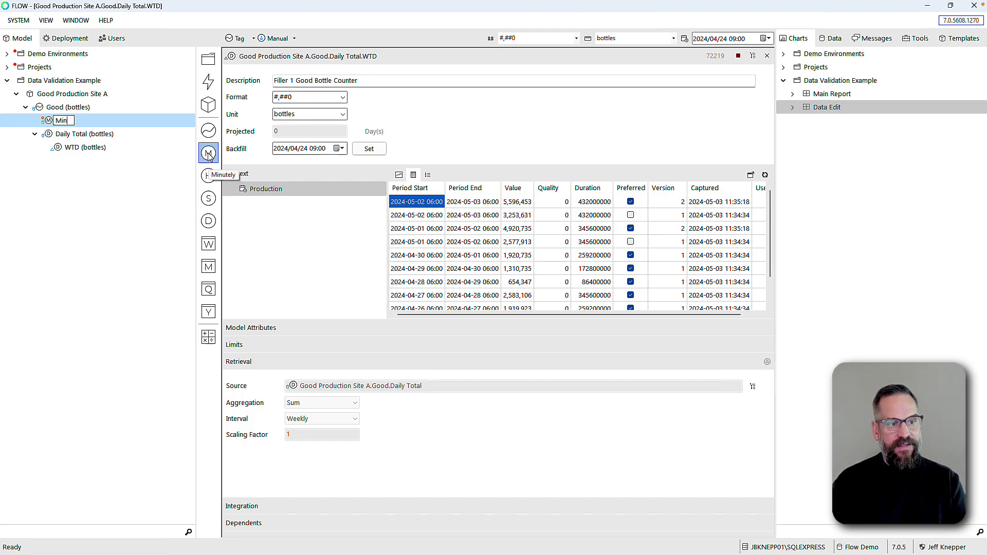
text(Total)
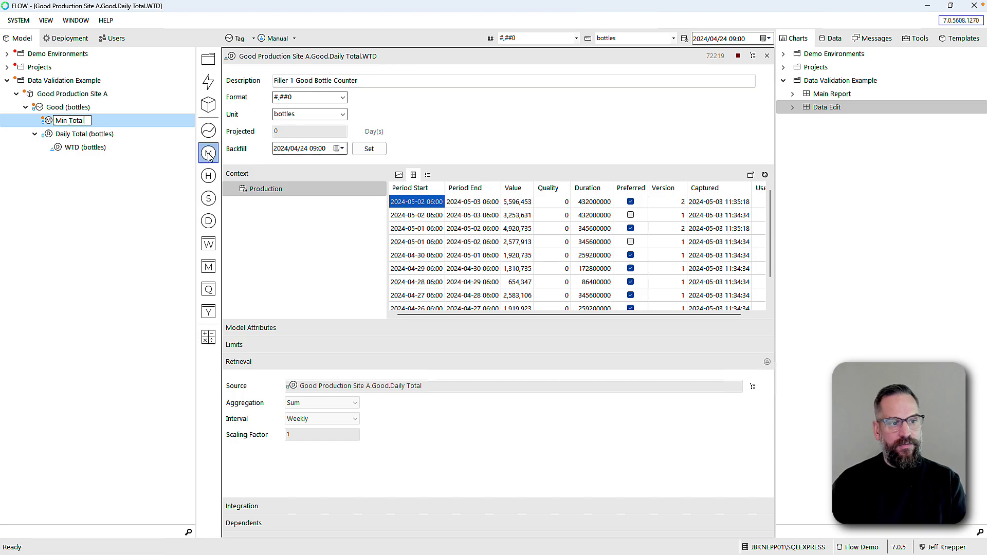
key(Return)
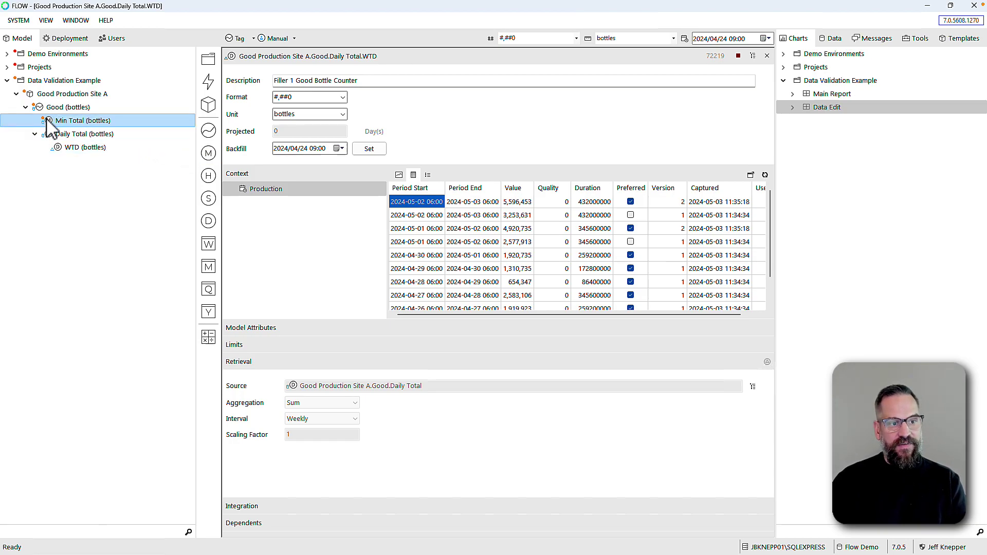
Set Min Total to Counter aggregation, backfill from 2 May 2024, and start it running
click(93, 120)
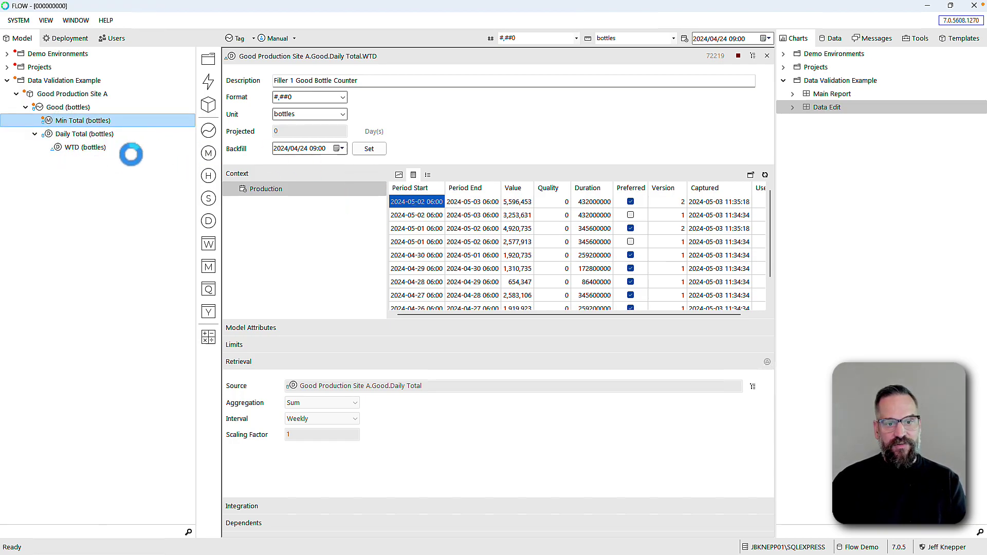
click(518, 252)
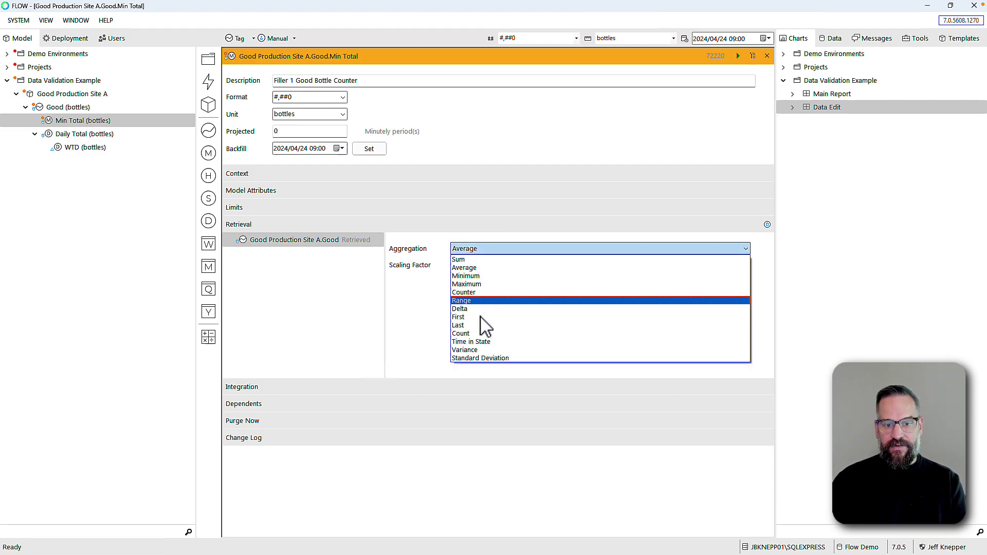
click(474, 295)
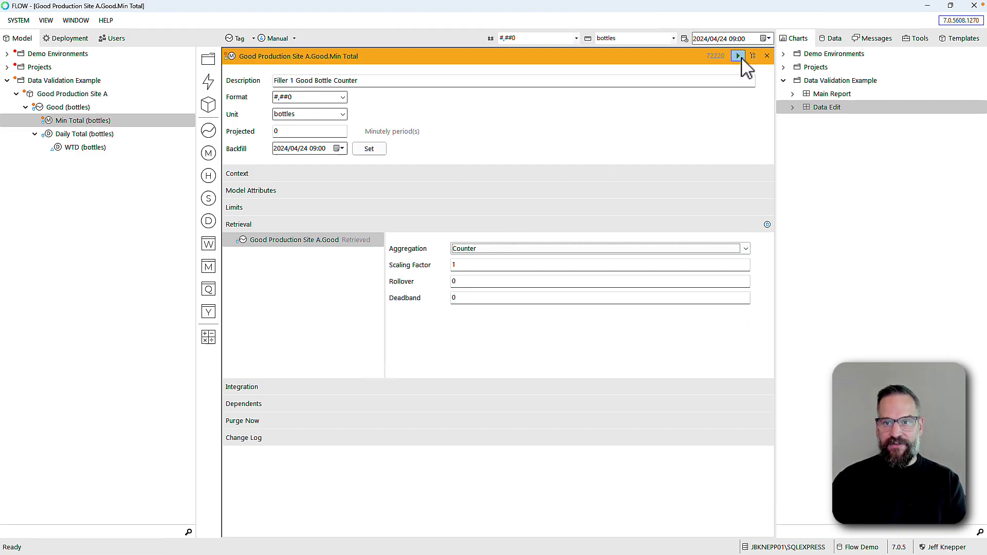
click(339, 148)
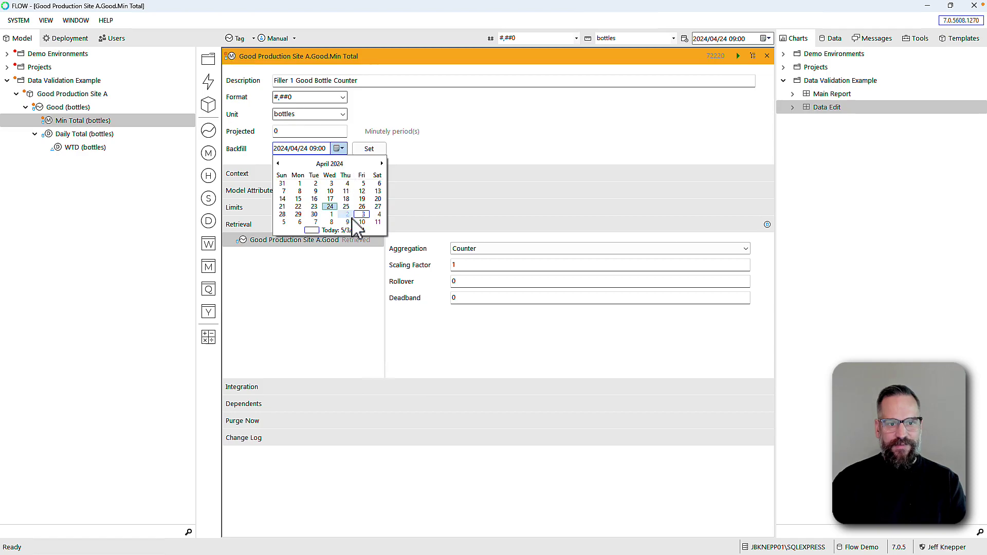
click(348, 215)
click(371, 151)
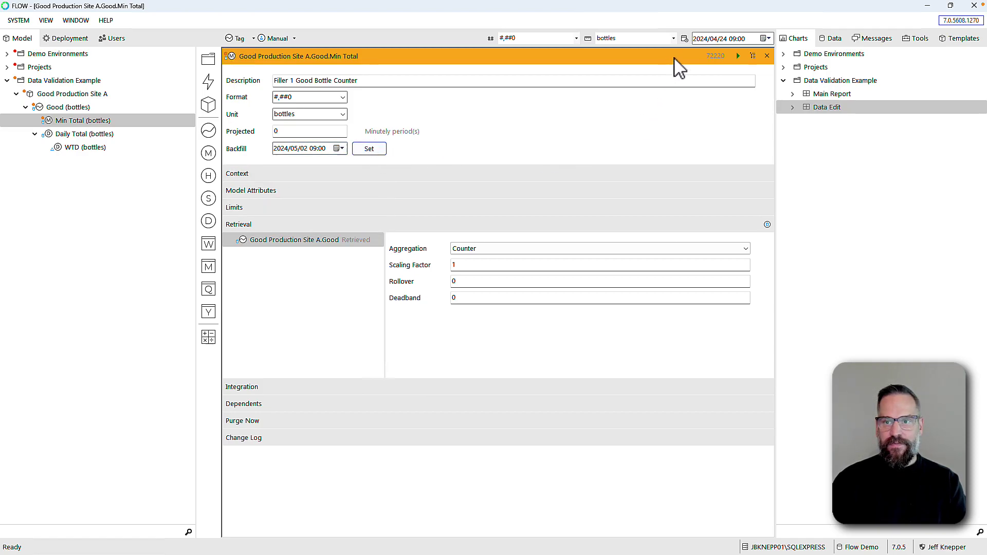
click(738, 56)
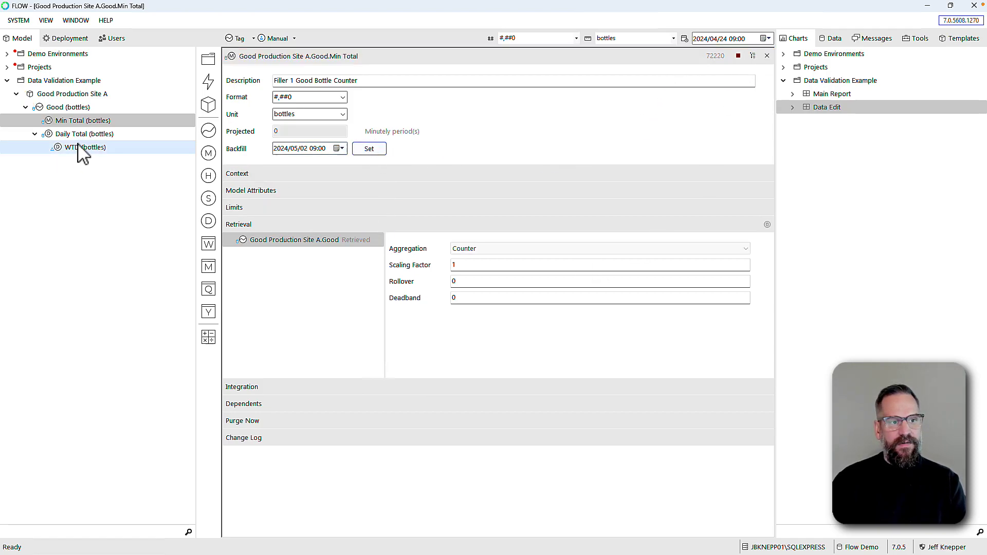
click(56, 122)
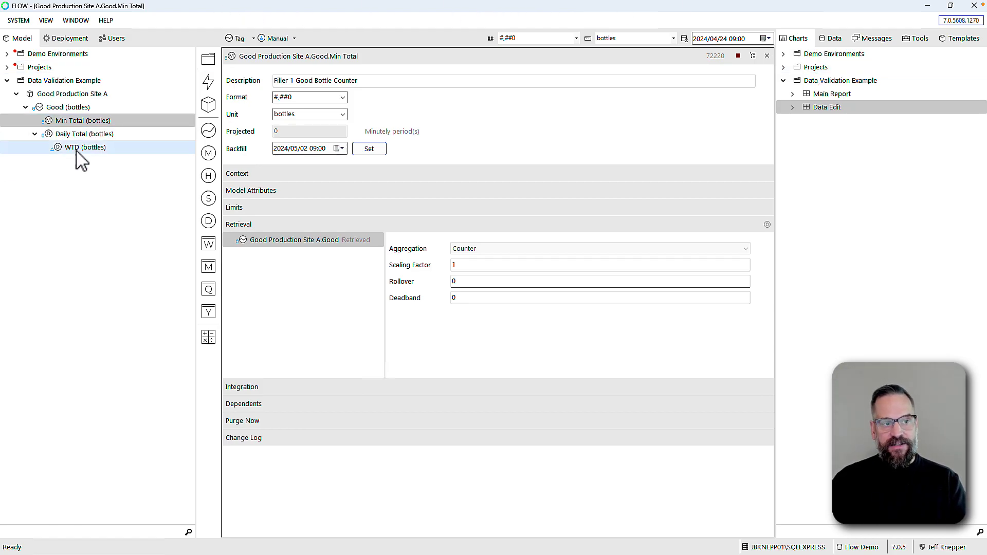
click(52, 120)
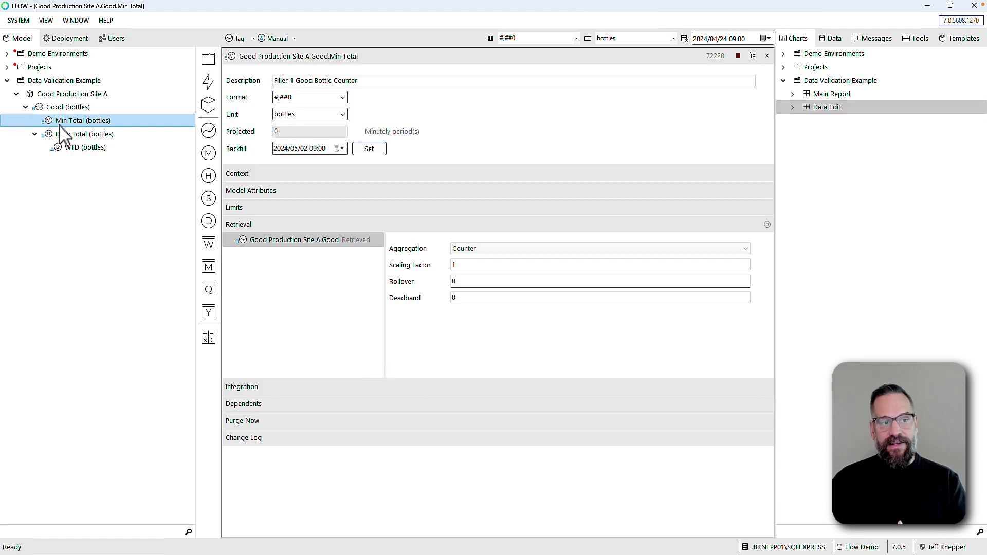